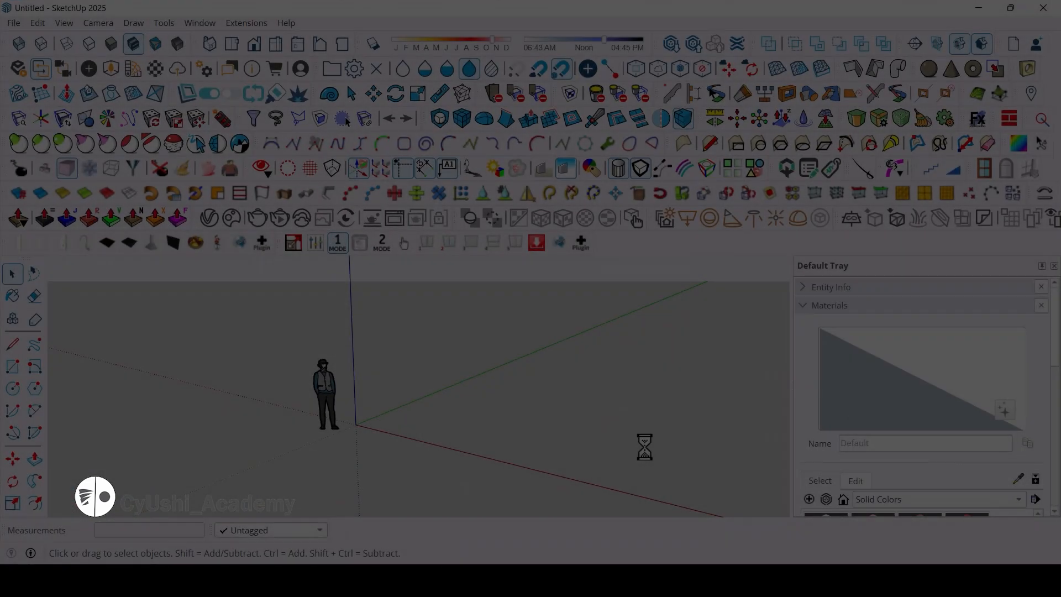
Delete the default human figure from the empty model.
click(326, 396)
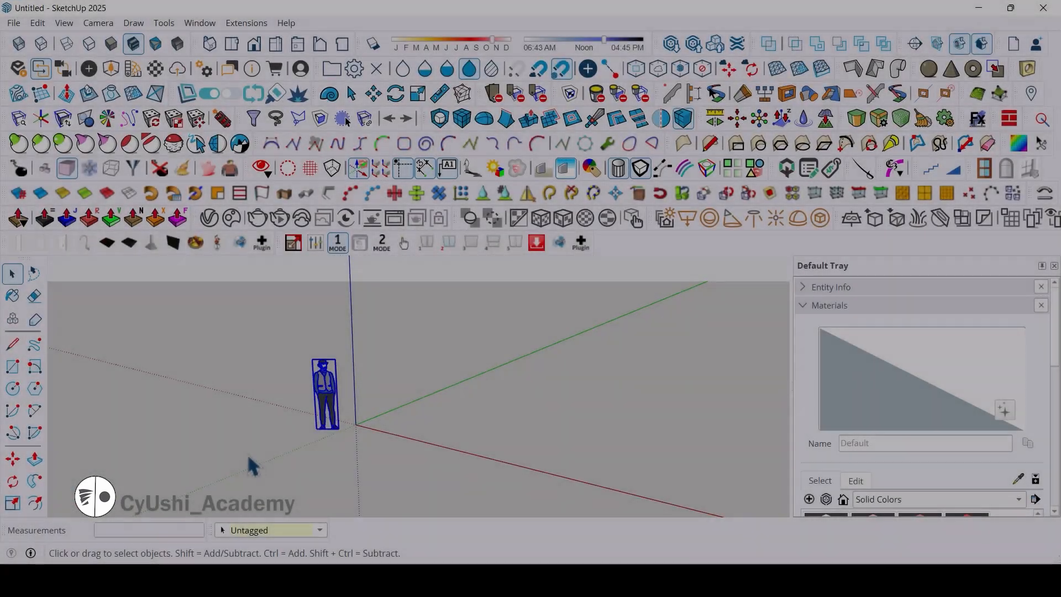
key(Delete)
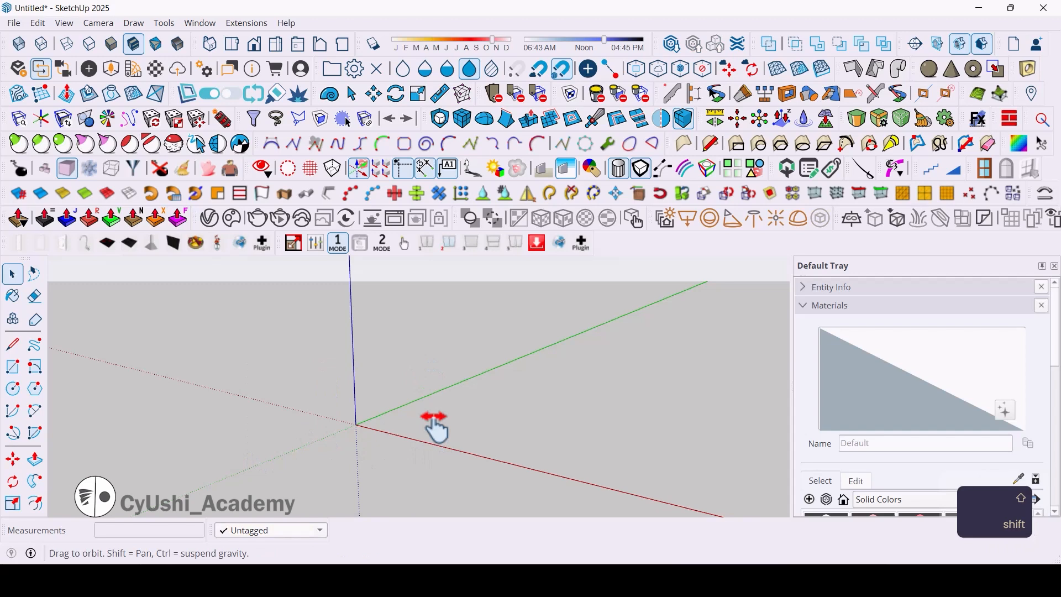
Draw a 3-sided inscribed polygon with a 10 cm radius on the ground, one corner pointing along the green axis.
shift+middle_drag(434, 426, 355, 403)
scroll(365, 437, up, 2)
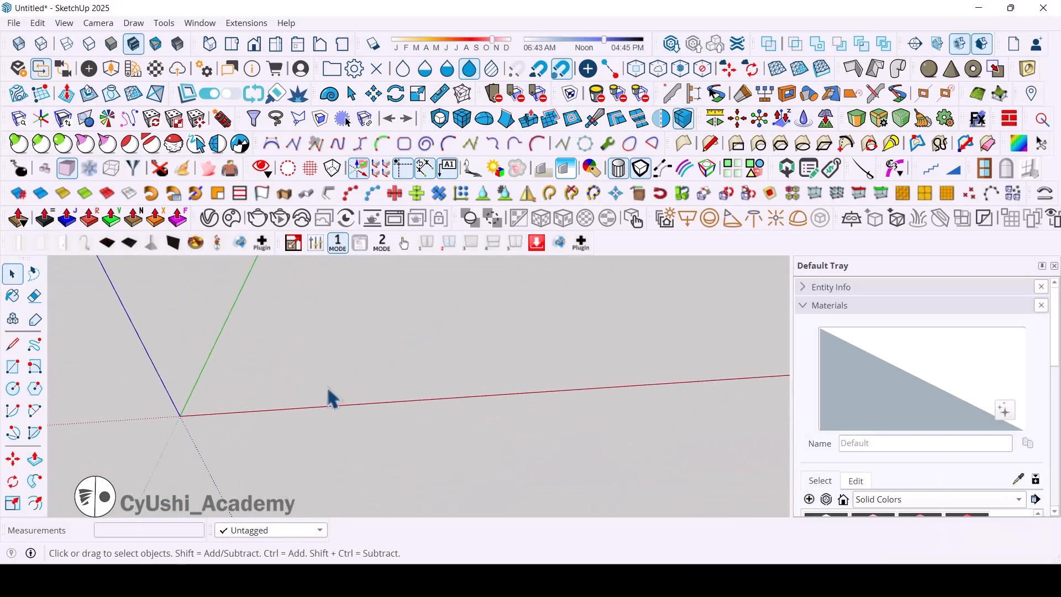
scroll(332, 398, up, 3)
shift+middle_drag(291, 408, 341, 389)
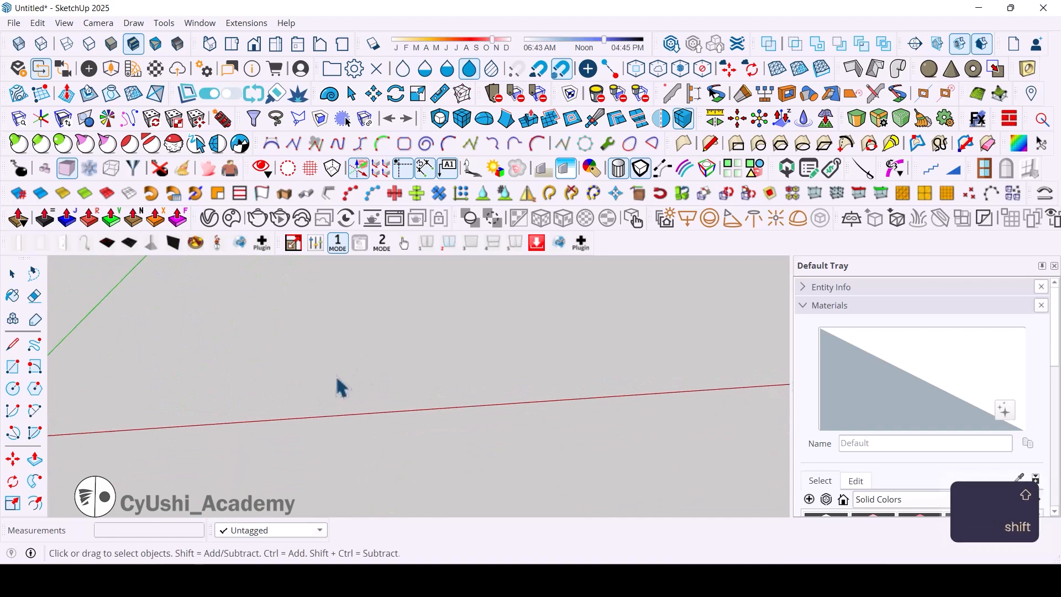
click(37, 389)
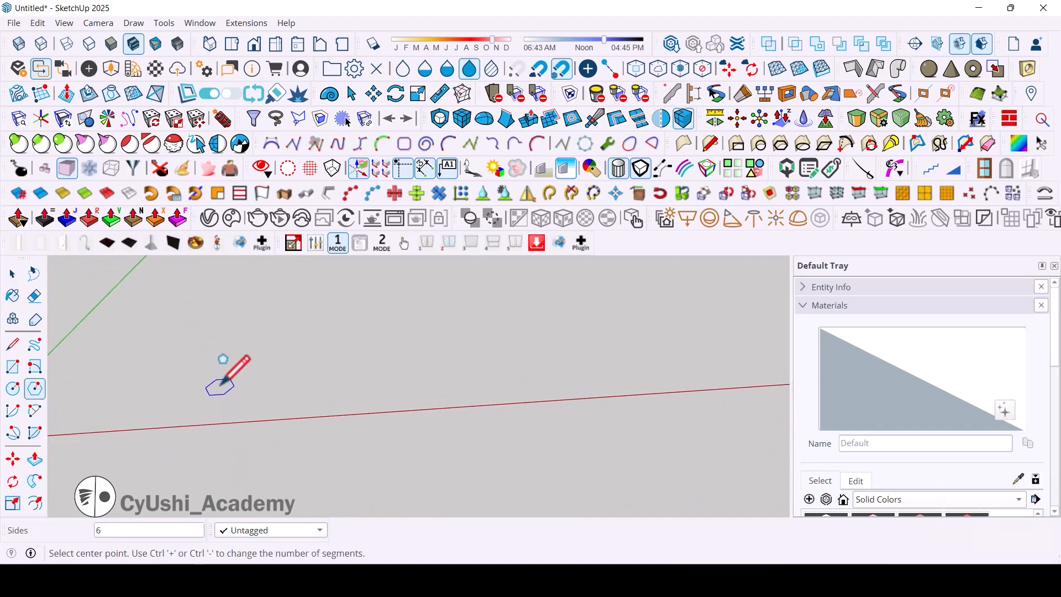
text(3)
key(Return)
shift+middle_drag(230, 387, 419, 363)
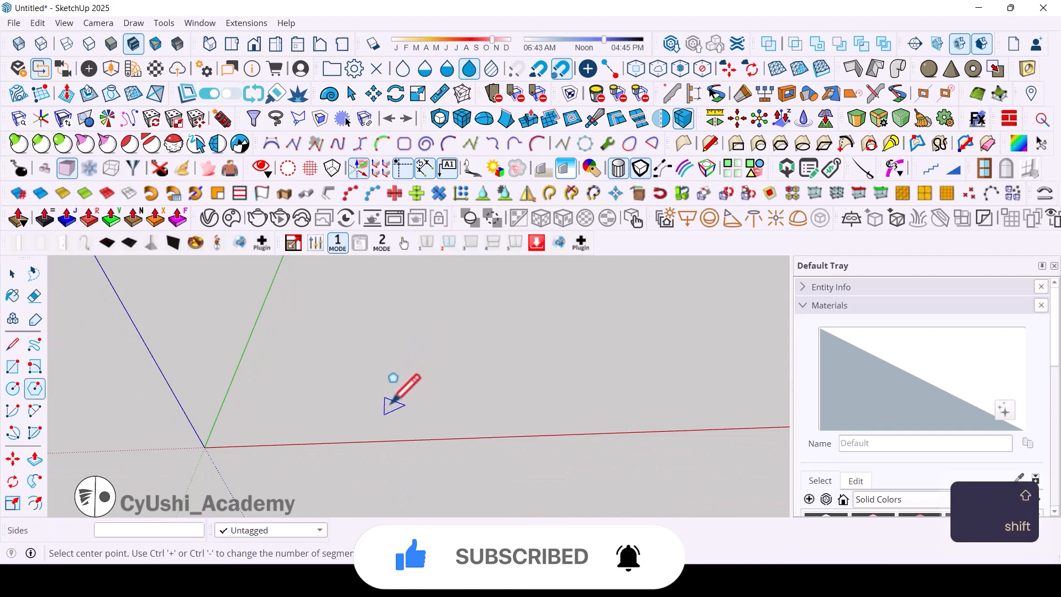
key(ctrl)
click(387, 403)
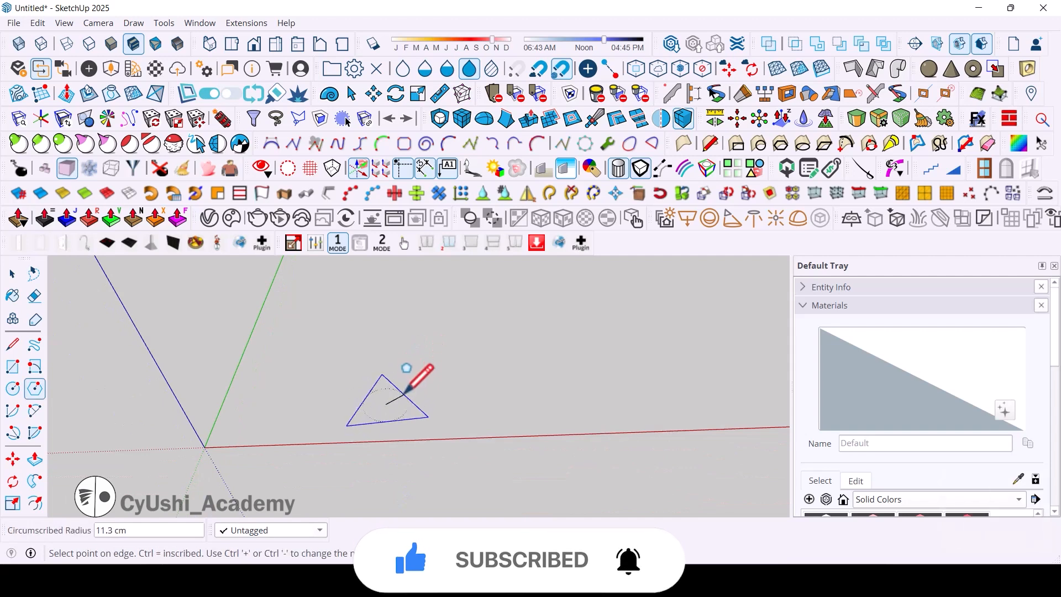
key(shift)
key(ctrl)
key(shift)
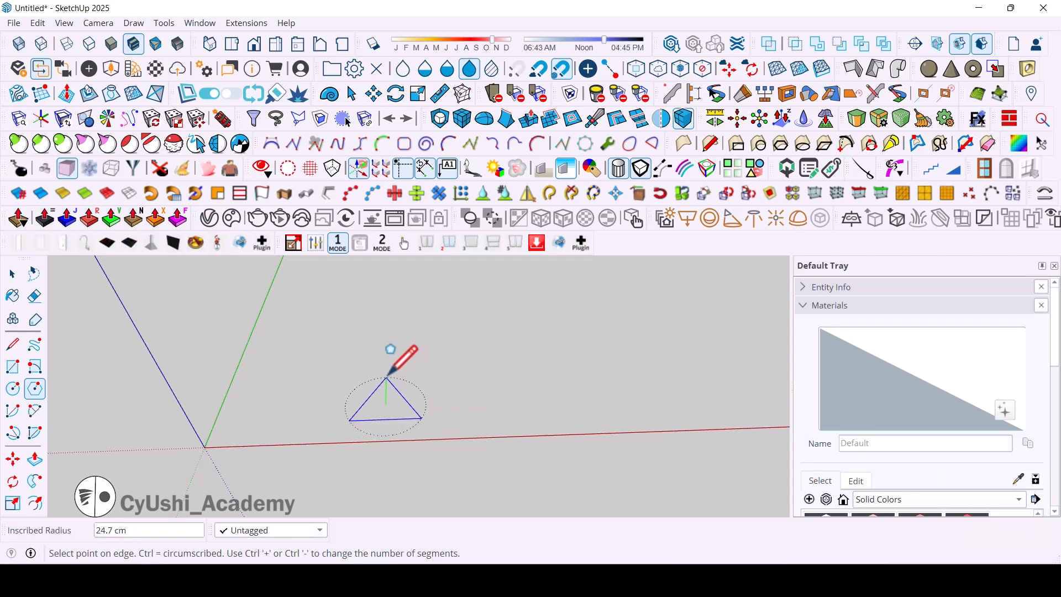
text(10)
key(Return)
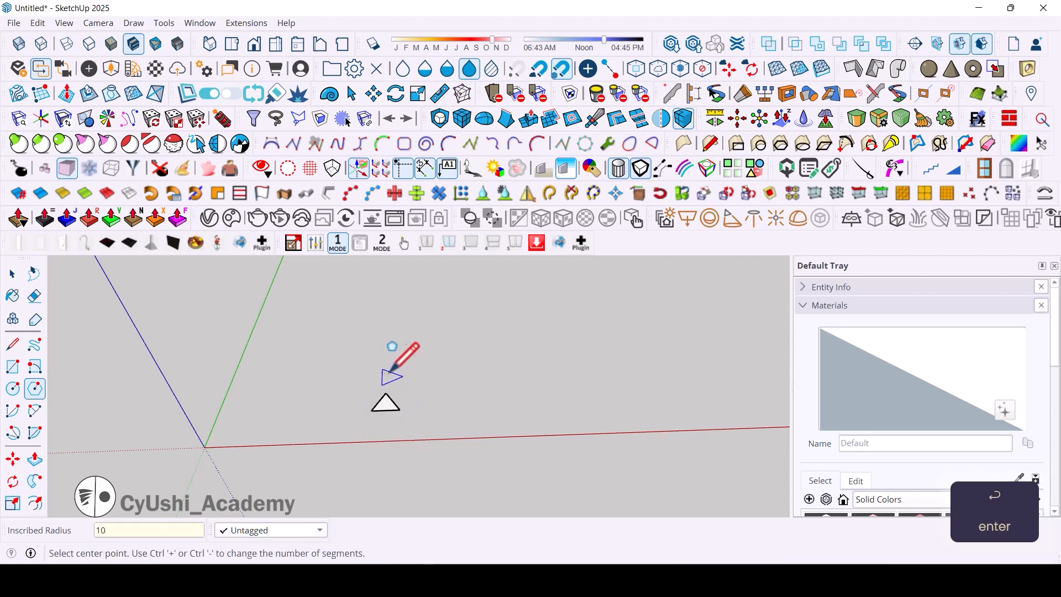
middle_drag(400, 409, 423, 422)
scroll(390, 381, up, 3)
key(space)
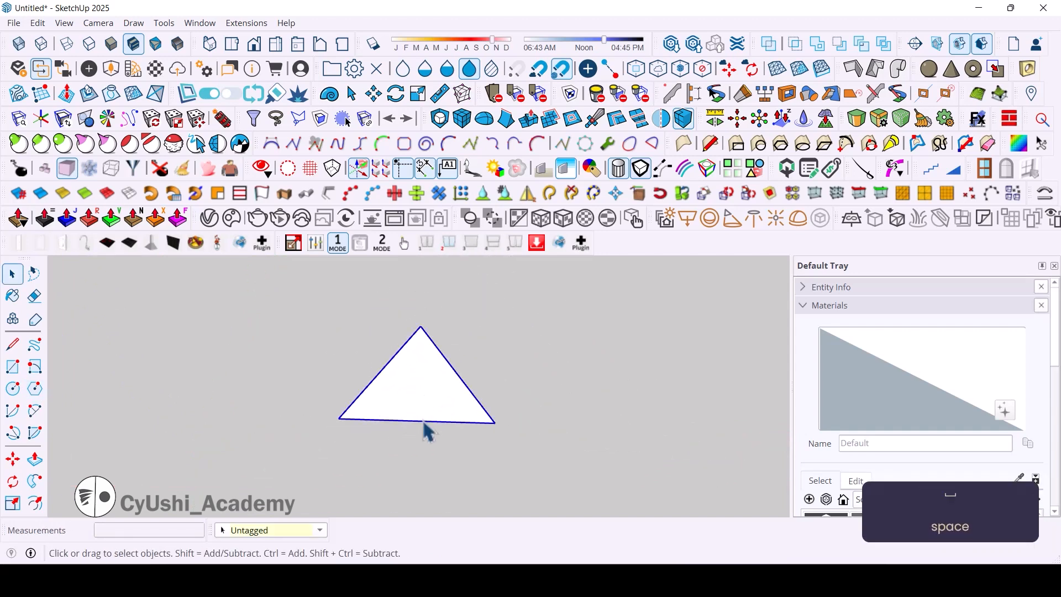
double_click(422, 421)
click(438, 429)
click(435, 413)
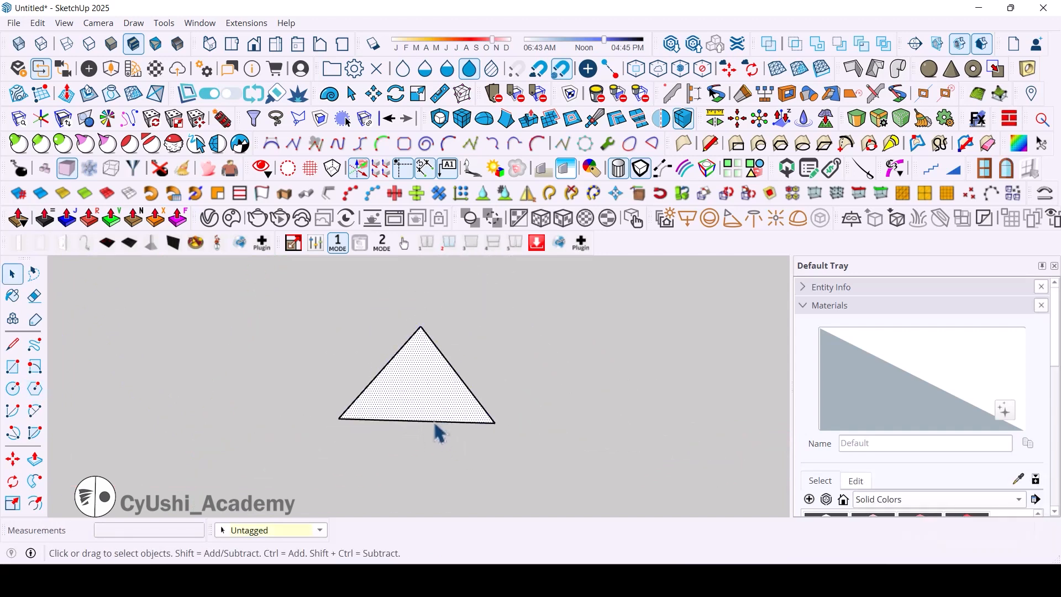
triple_click(431, 424)
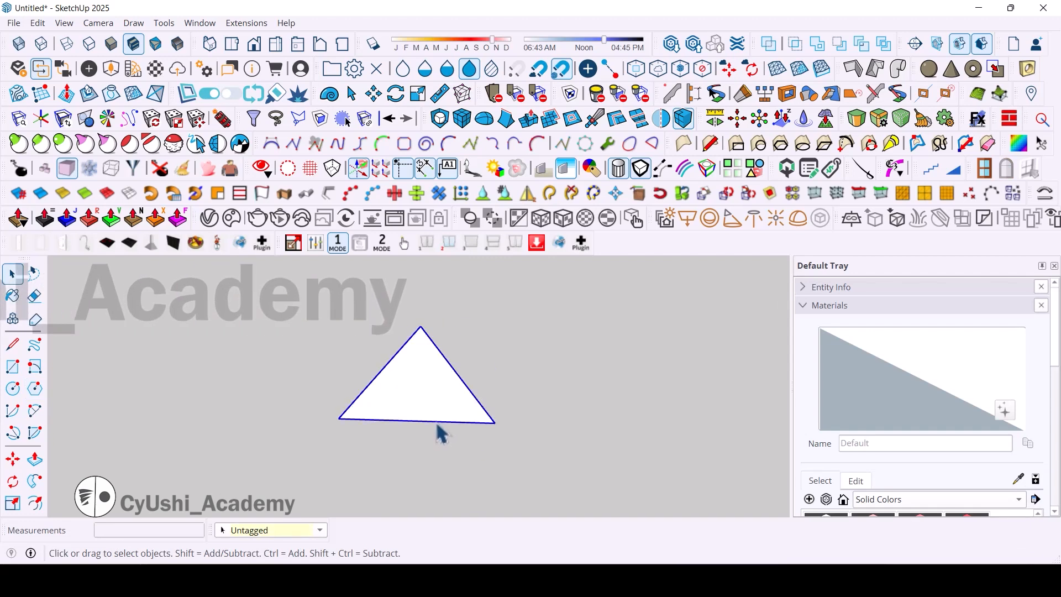
right_click(435, 422)
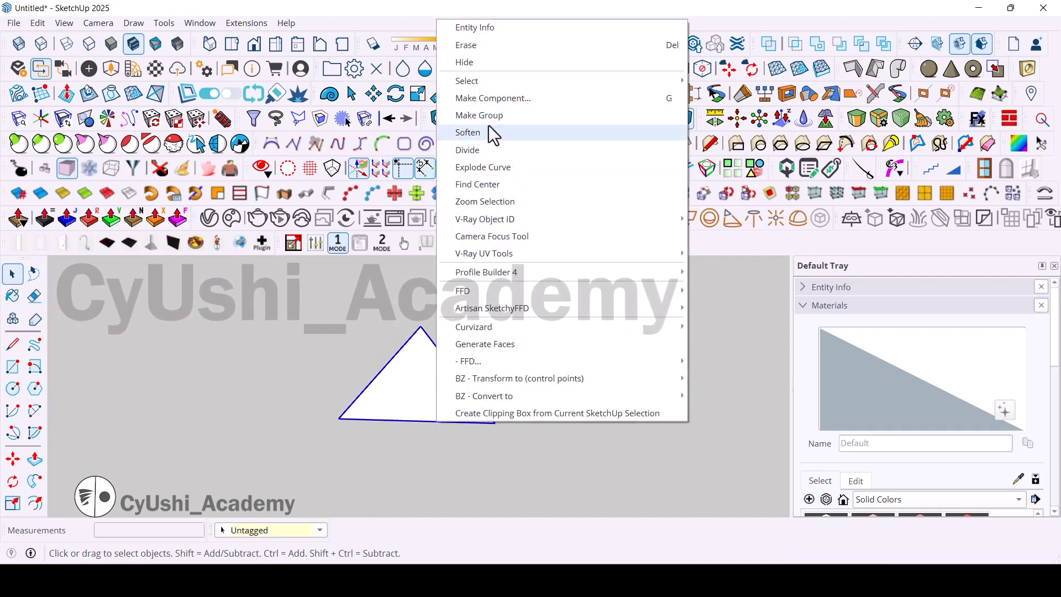
click(310, 358)
Draw a small two-point arc of about 0.9 cm radius across the triangle's corner nearest the origin.
middle_drag(429, 417, 457, 442)
key(r)
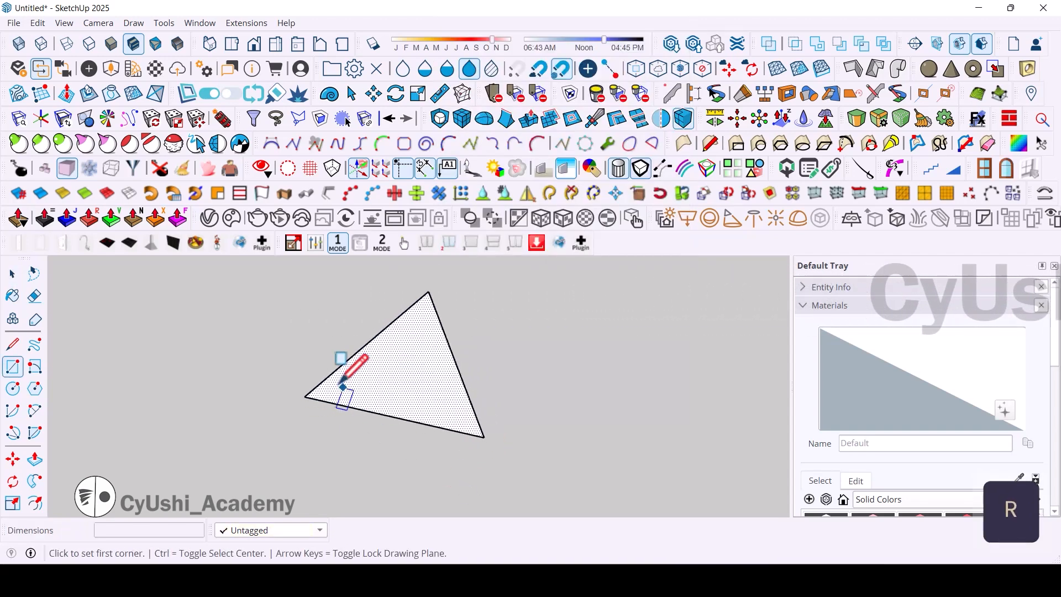
key(a)
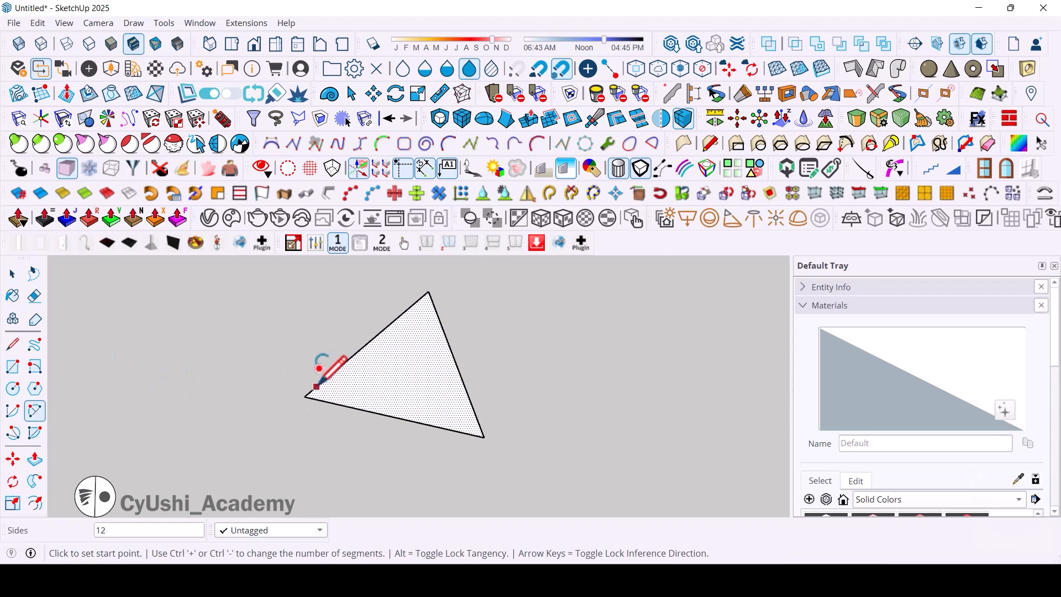
click(318, 385)
click(319, 399)
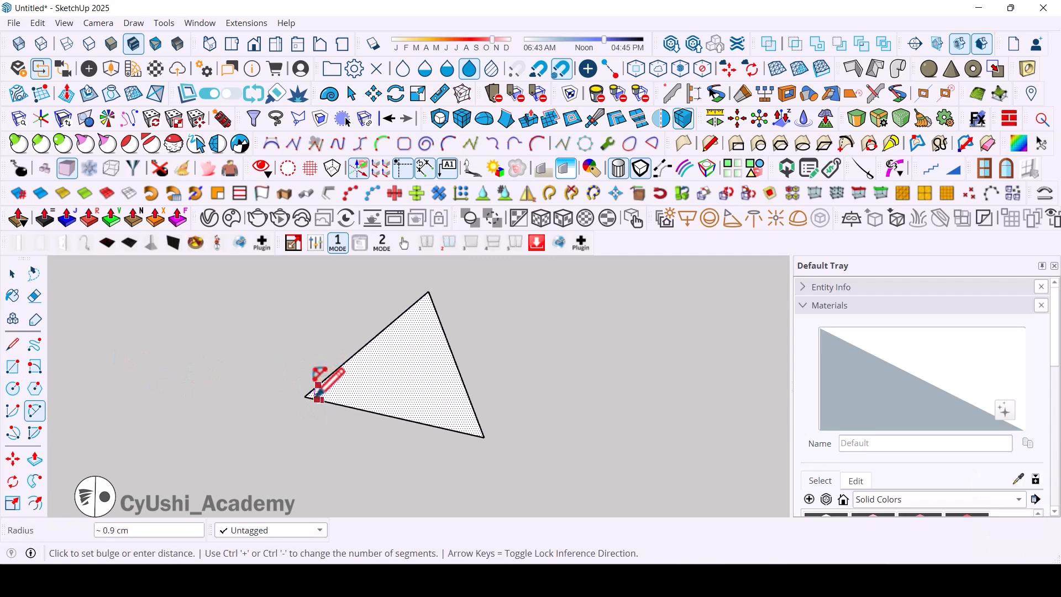
click(317, 396)
key(space)
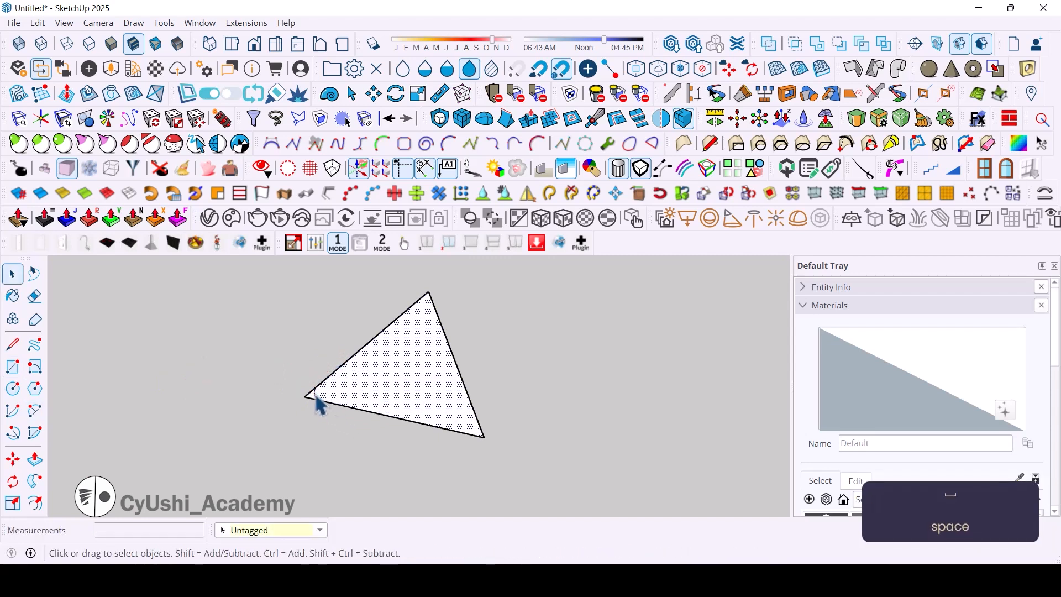
click(316, 395)
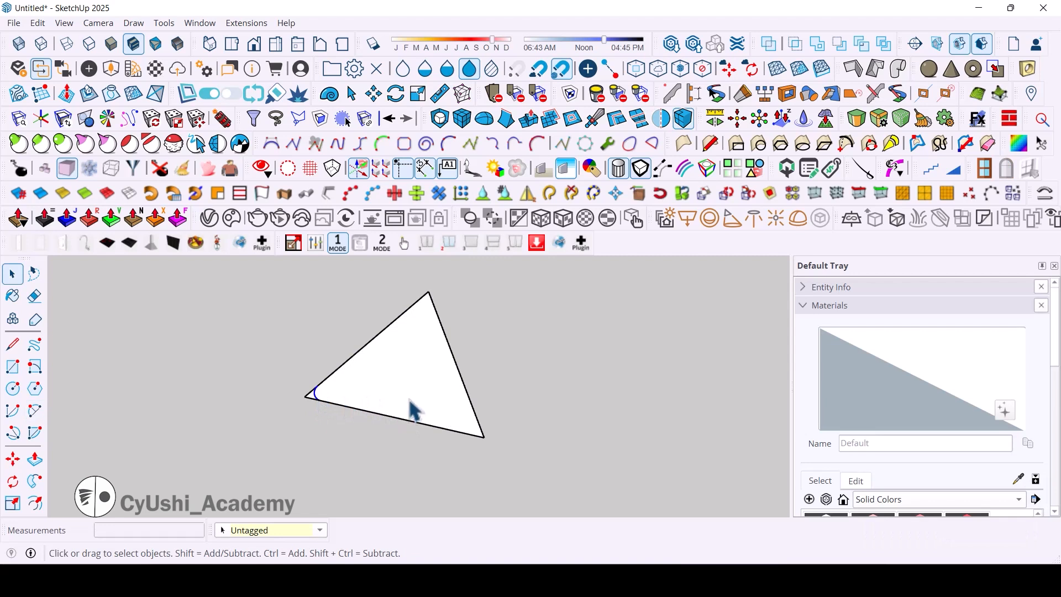
key(r)
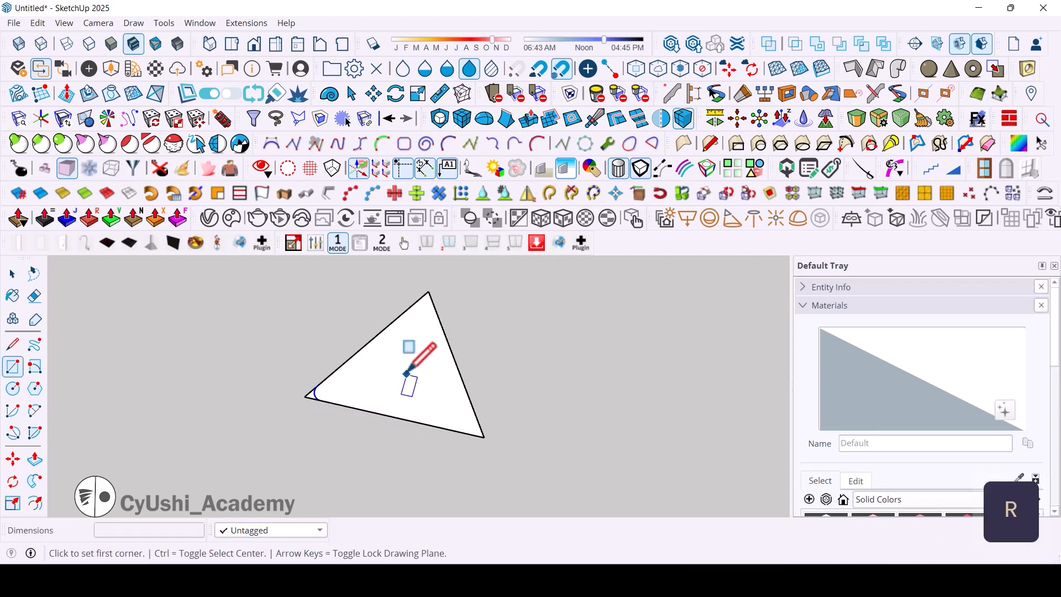
key(q)
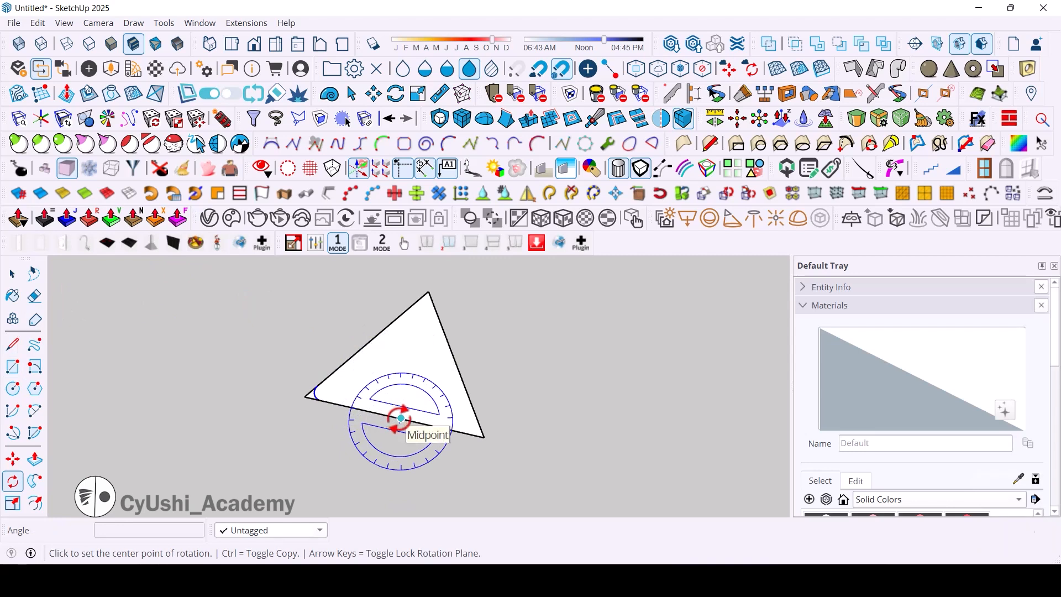
key(m)
key(q)
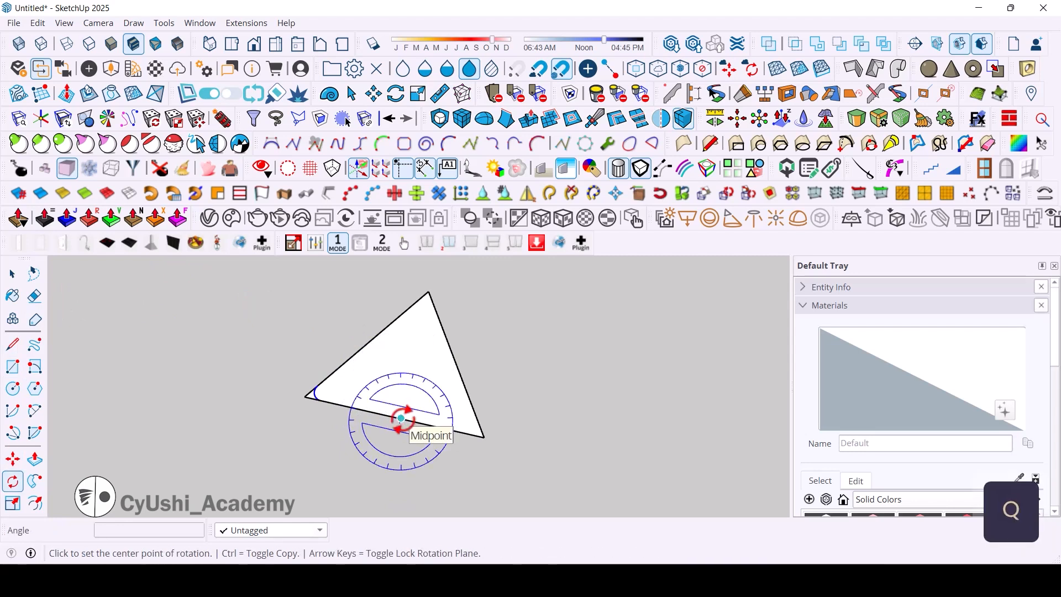
key(ctrl)
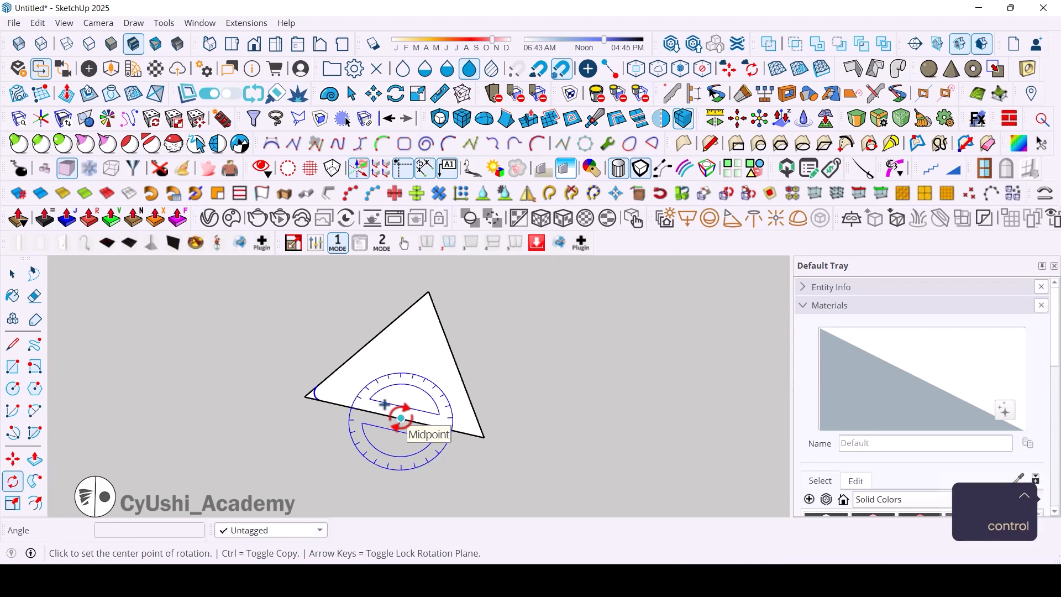
click(402, 419)
click(395, 434)
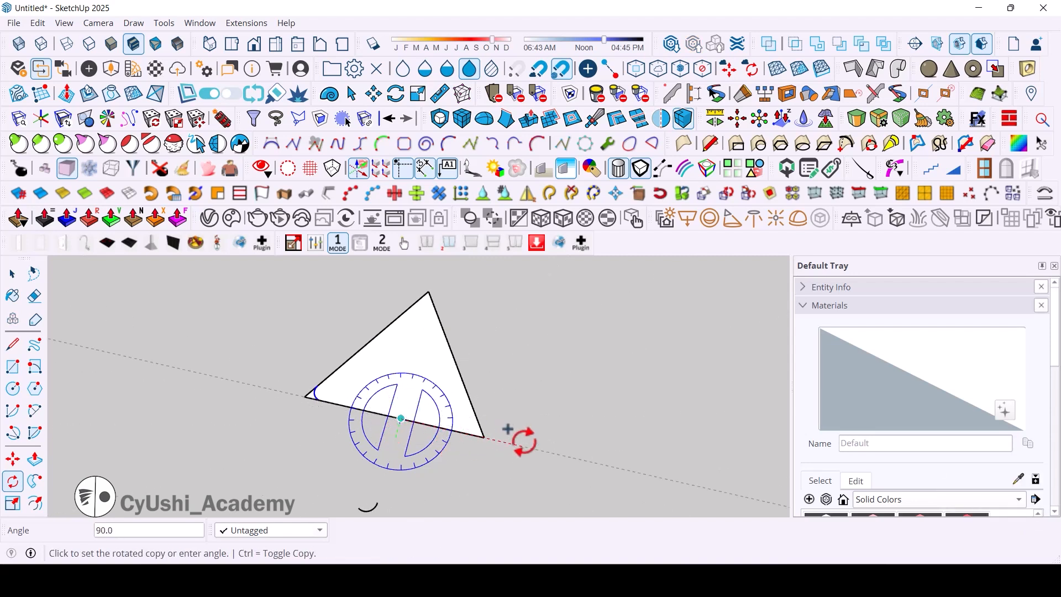
key(Escape)
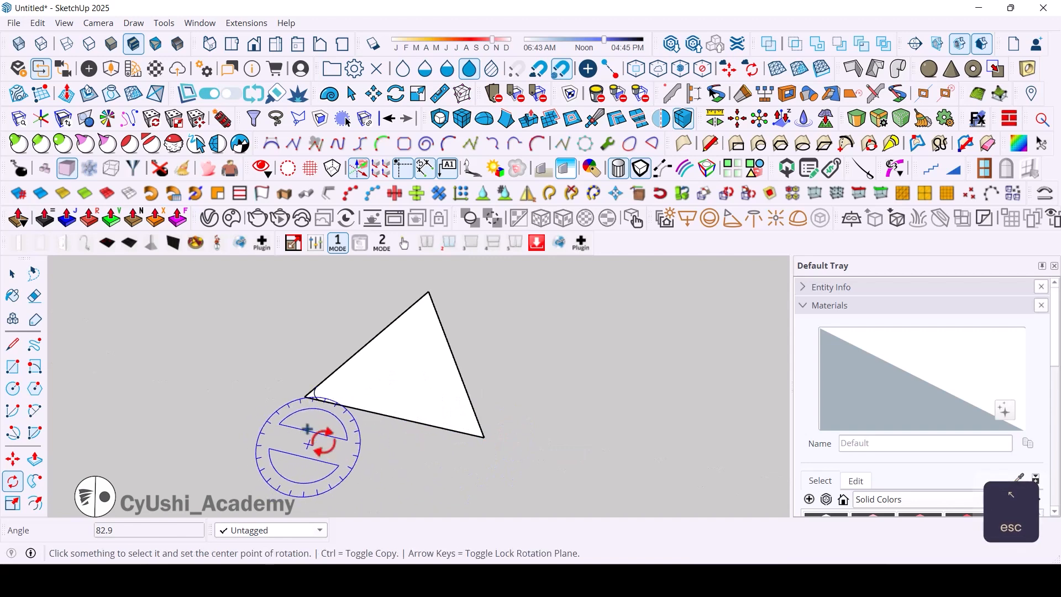
key(space)
middle_drag(344, 453, 422, 408)
scroll(362, 415, up, 6)
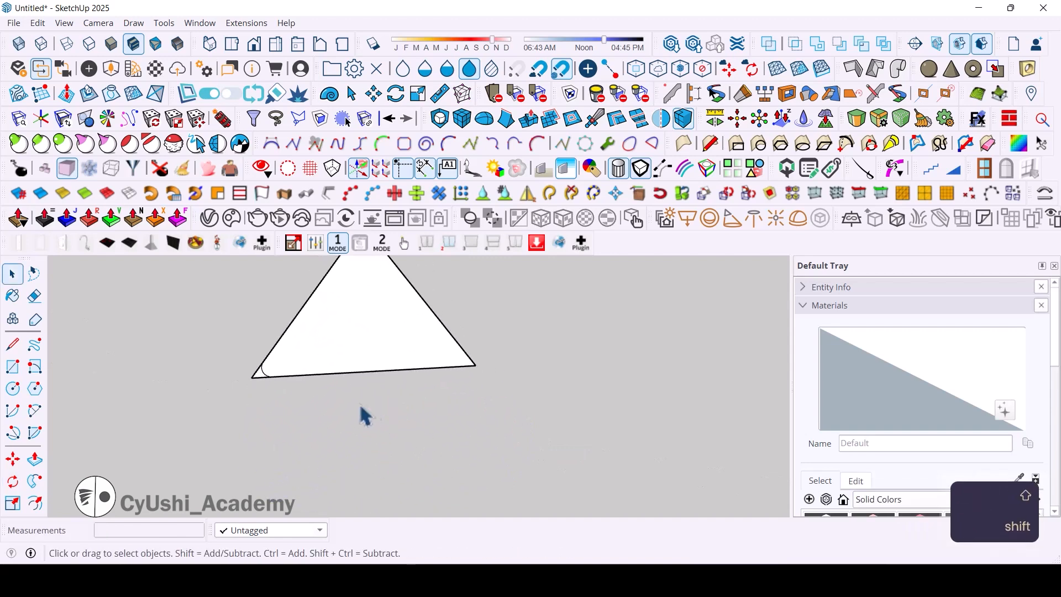
scroll(357, 379, down, 6)
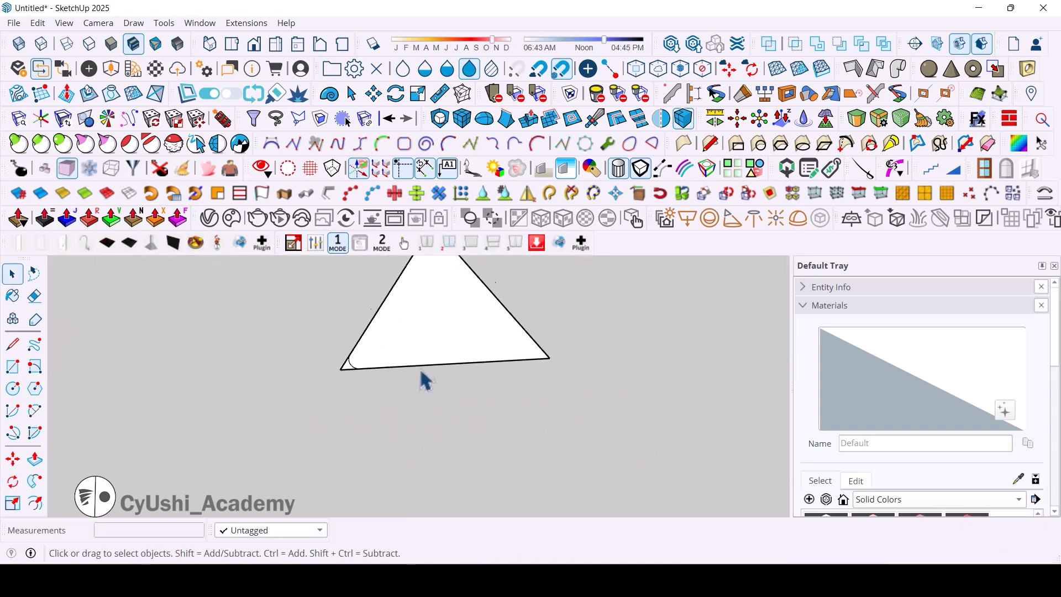
right_click(420, 348)
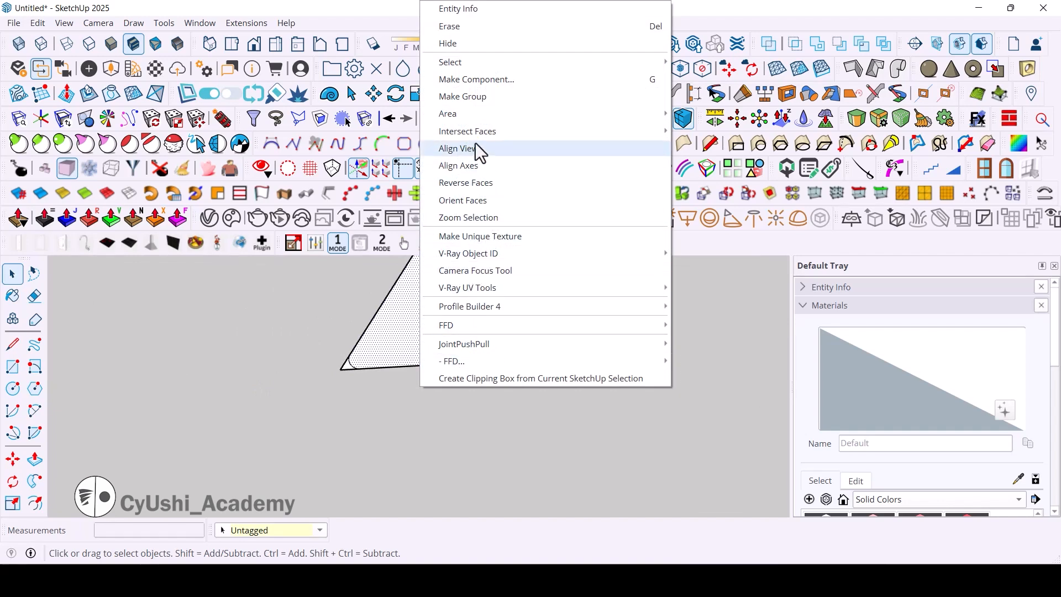
click(312, 303)
click(312, 304)
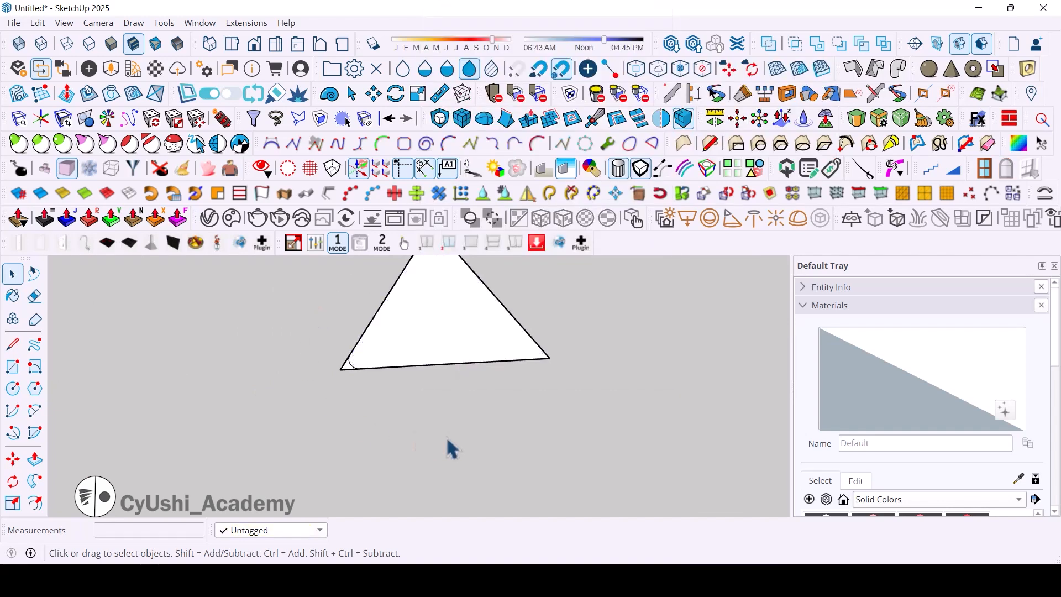
Erase the small arc from the triangle's corner.
shift+middle_drag(425, 425, 412, 459)
scroll(412, 446, up, 2)
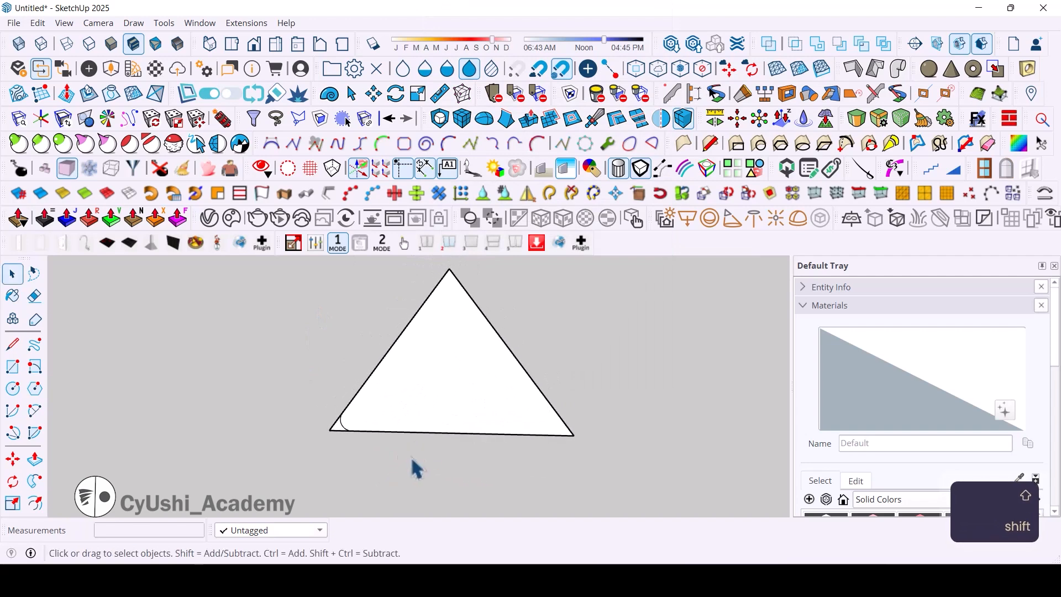
key(e)
key(space)
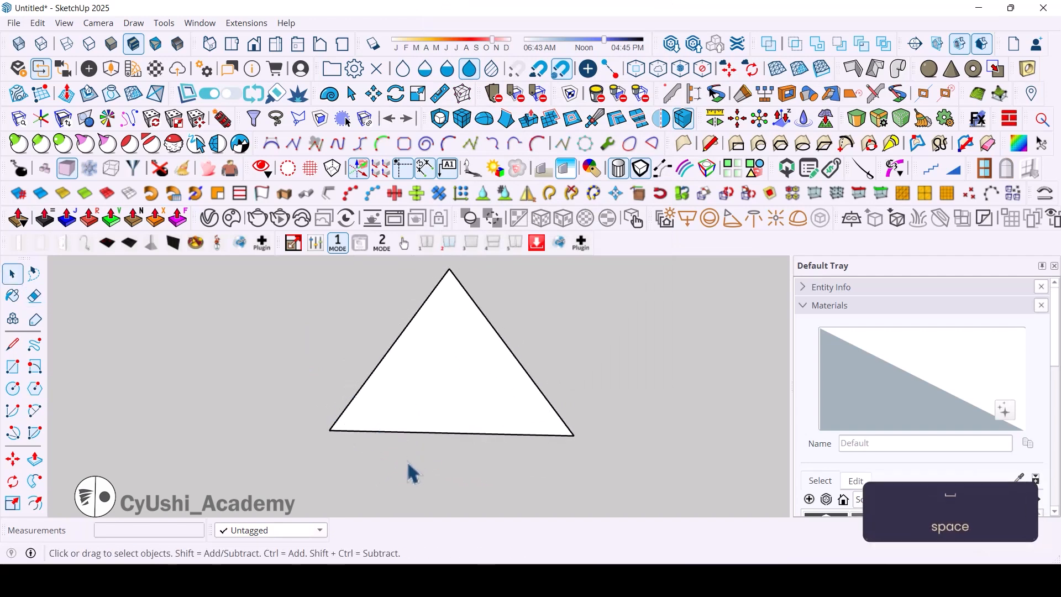
Draw a 1.5 cm line from the triangle's lower-left corner along its base edge.
key(l)
scroll(331, 438, up, 3)
click(328, 406)
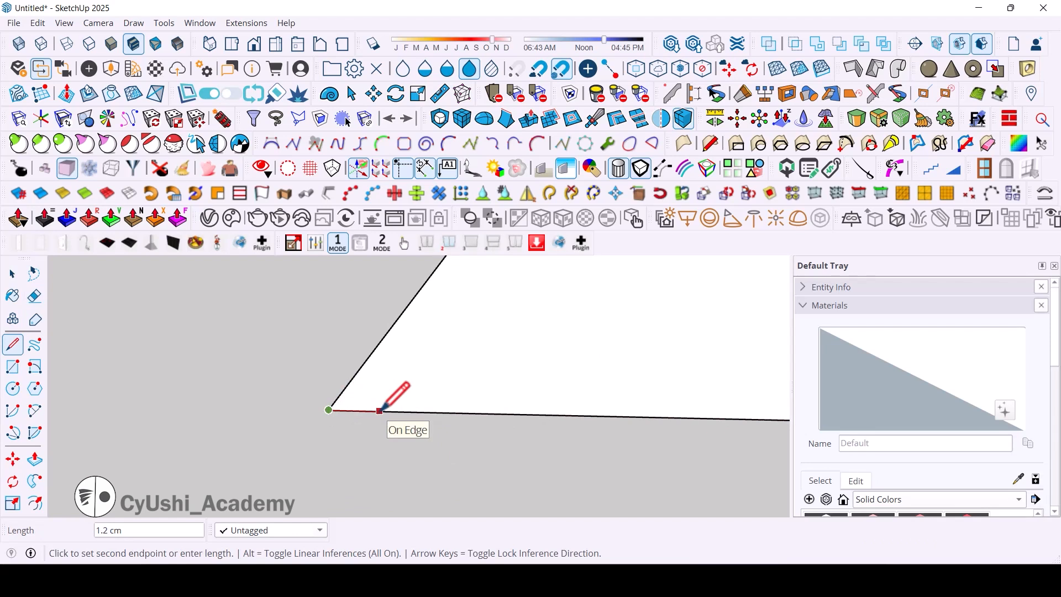
text(1)
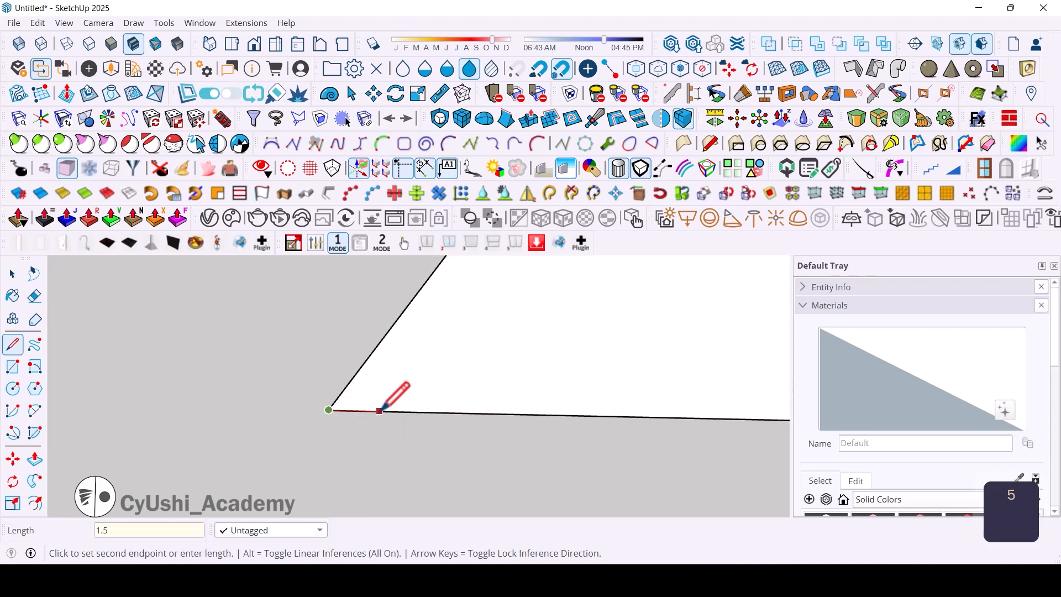
text(.5)
key(Return)
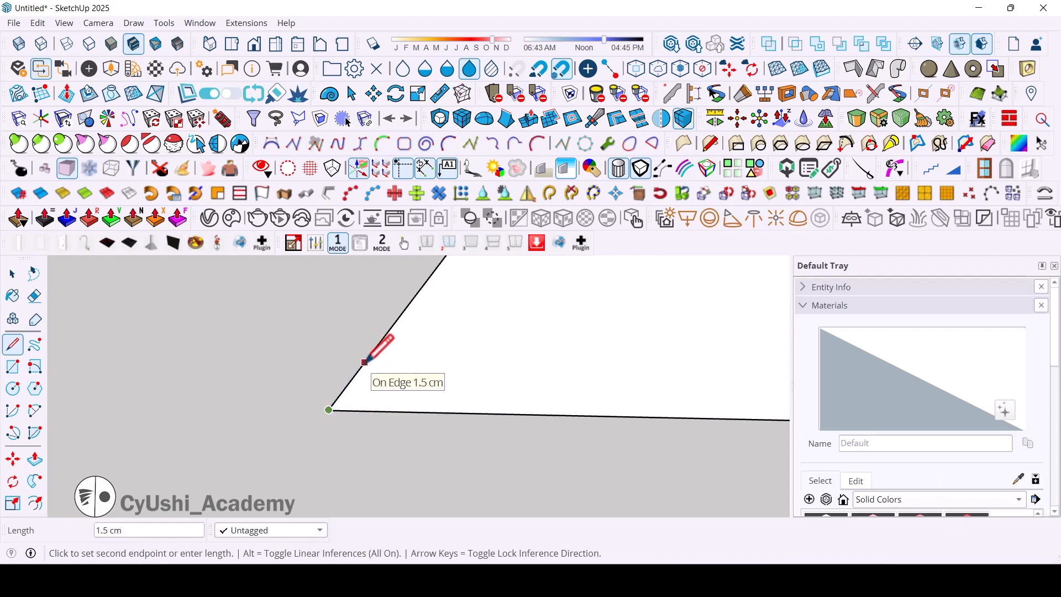
Draw a 1.5 cm line from the triangle's lower-left corner along its slanted left edge.
click(366, 363)
key(ctrl+z)
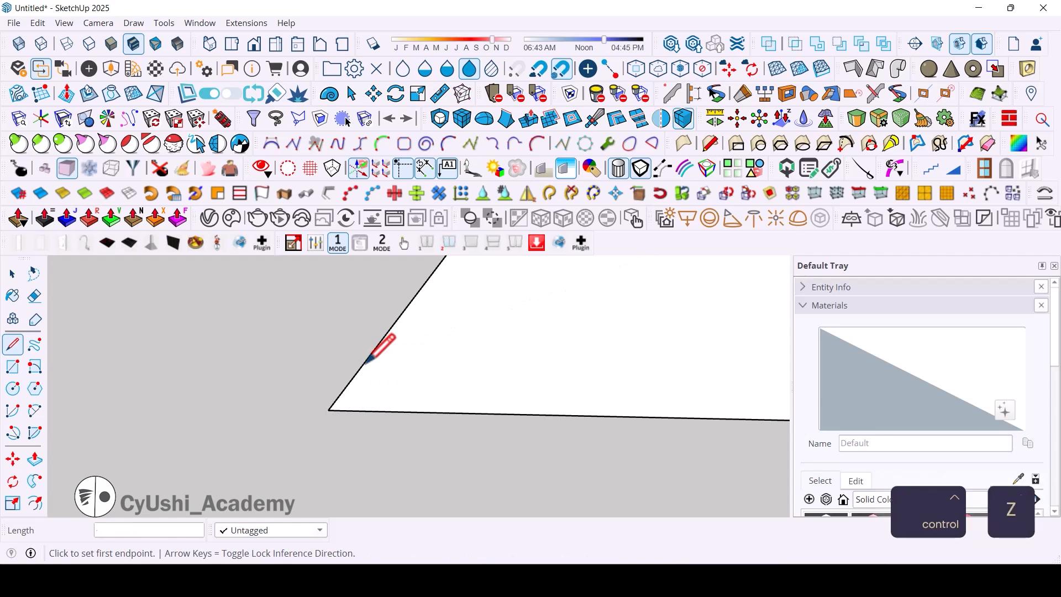
click(329, 409)
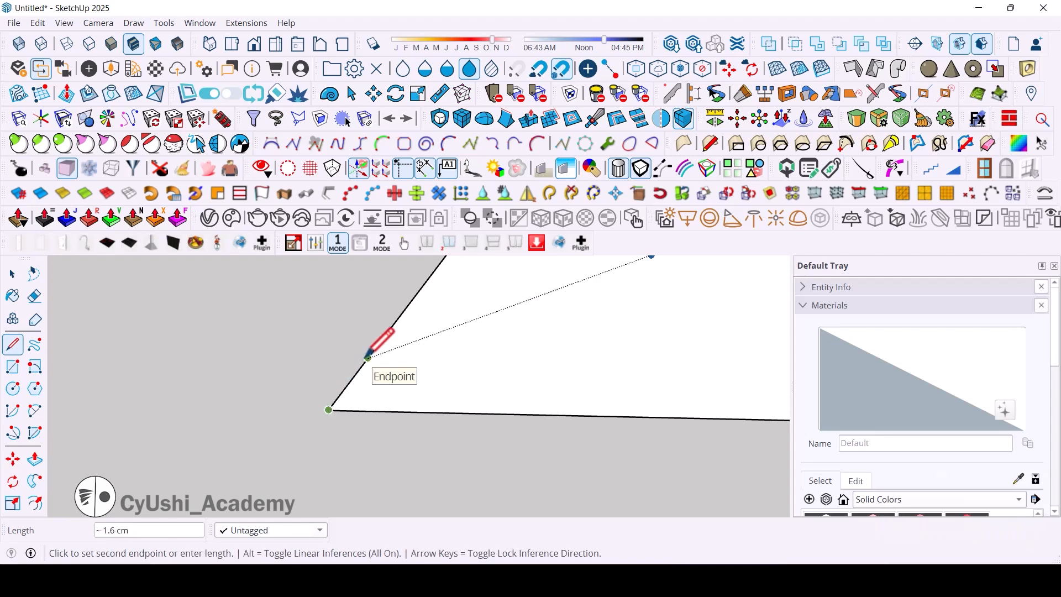
text(1.)
key(Return)
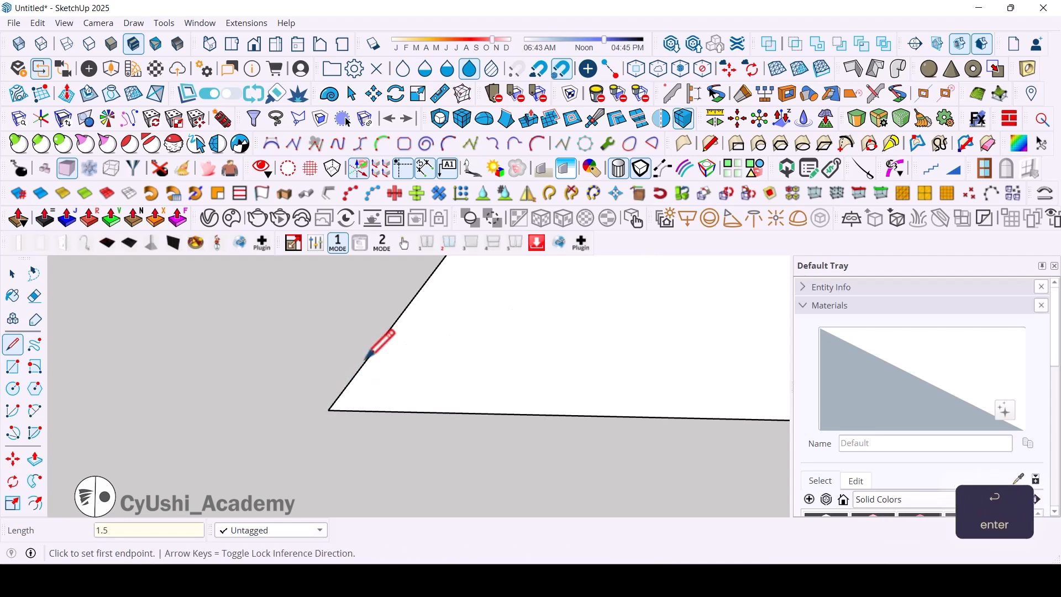
Draw 1.5 cm lines from the triangle's lower-right corner along its slanted edge and its base edge.
shift+middle_drag(465, 434, 114, 446)
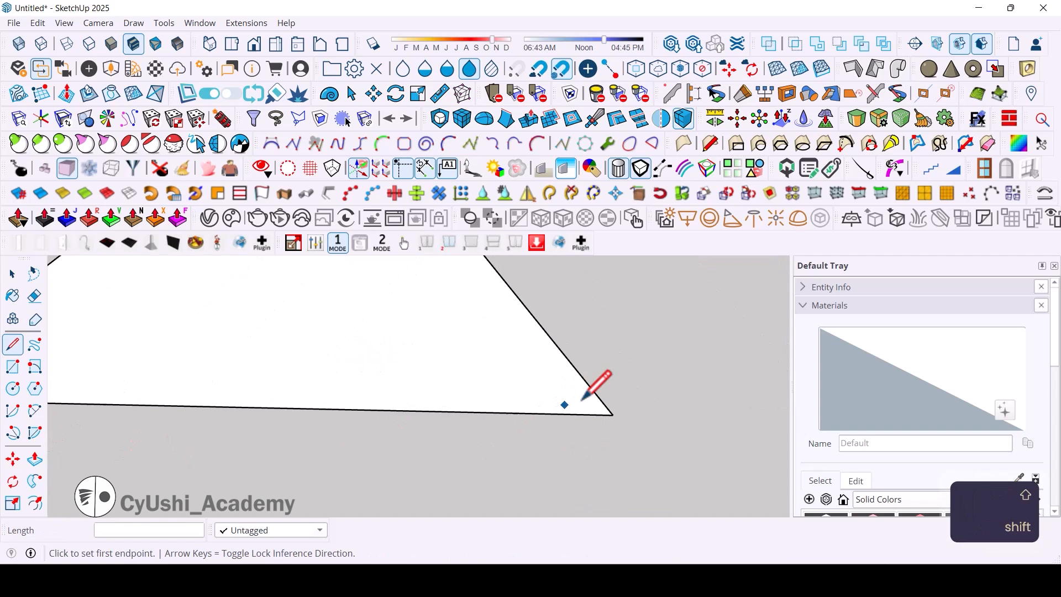
click(613, 414)
text(1)
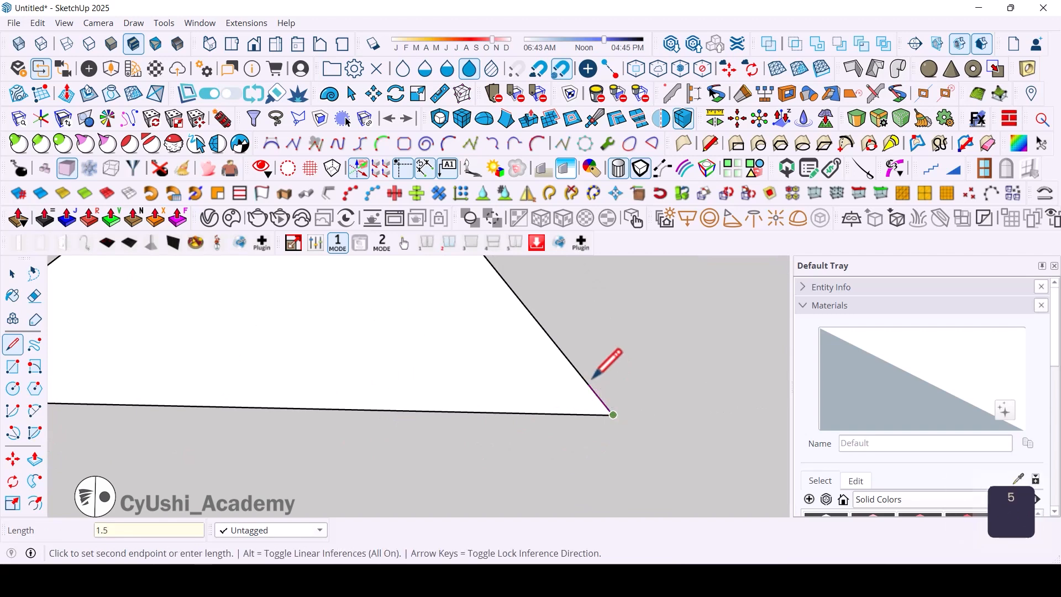
text(.5)
key(Return)
click(613, 415)
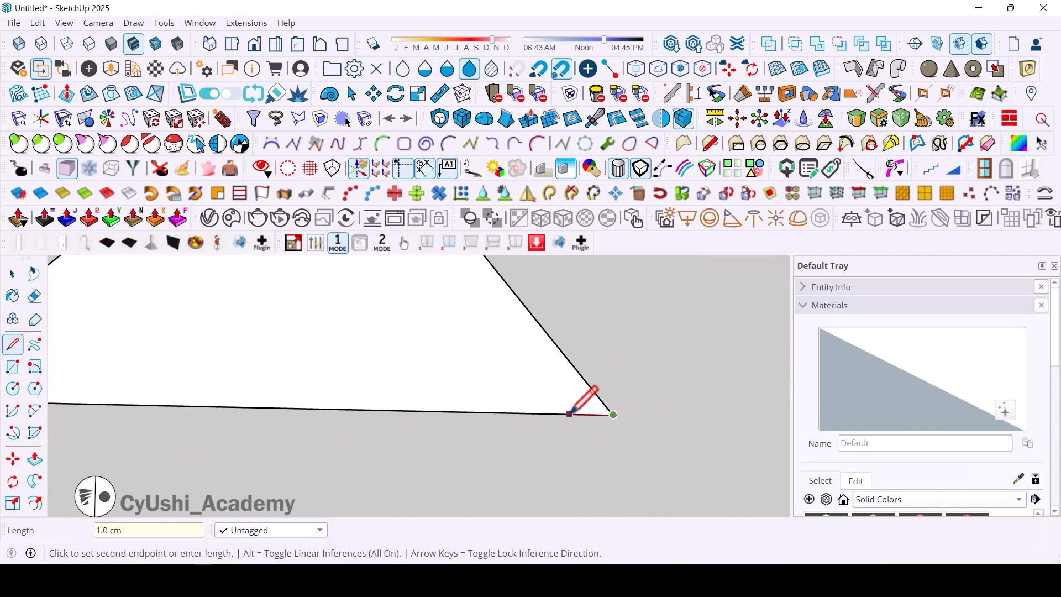
text(1.5)
key(Return)
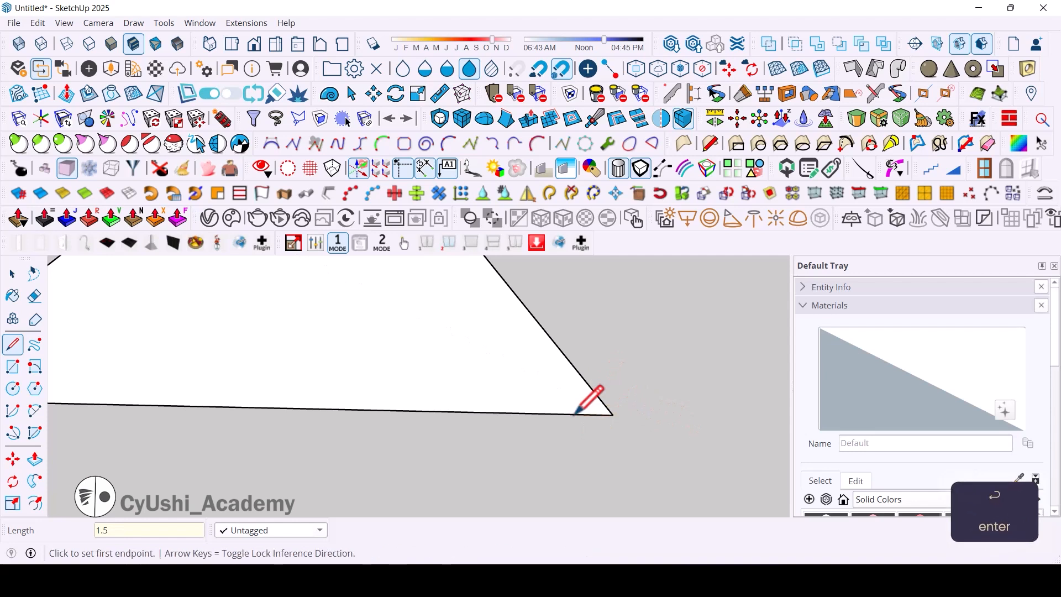
Draw 1.5 cm lines from the triangle's apex down both of its slanted edges.
mouse_move(414, 315)
shift+middle_down()
mouse_move(571, 434)
mouse_move(613, 501)
shift+middle_up()
mouse_move(500, 271)
shift+middle_down()
mouse_move(540, 315)
mouse_move(518, 450)
shift+middle_up()
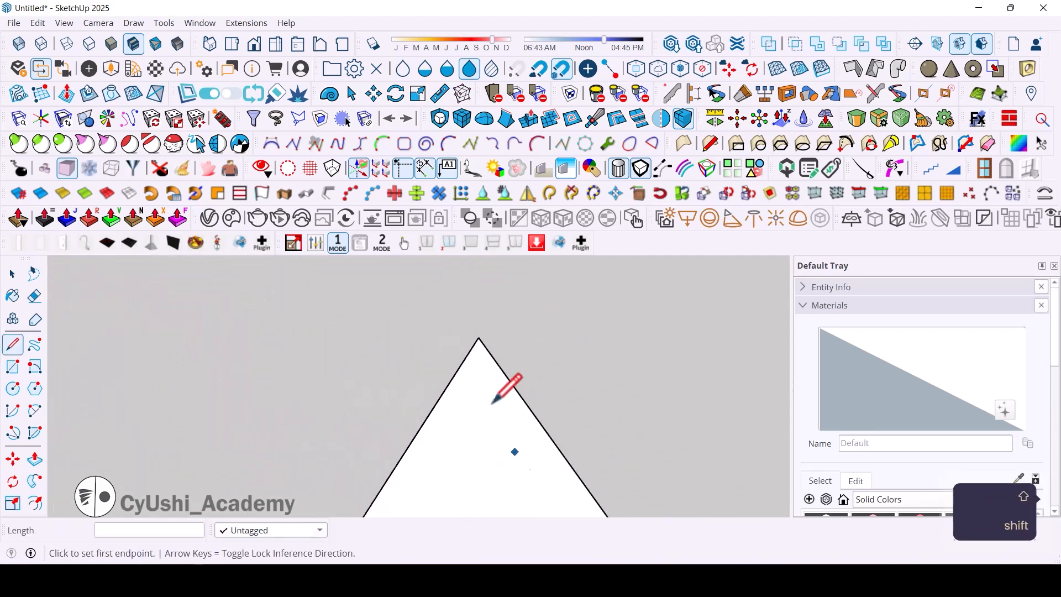
click(479, 336)
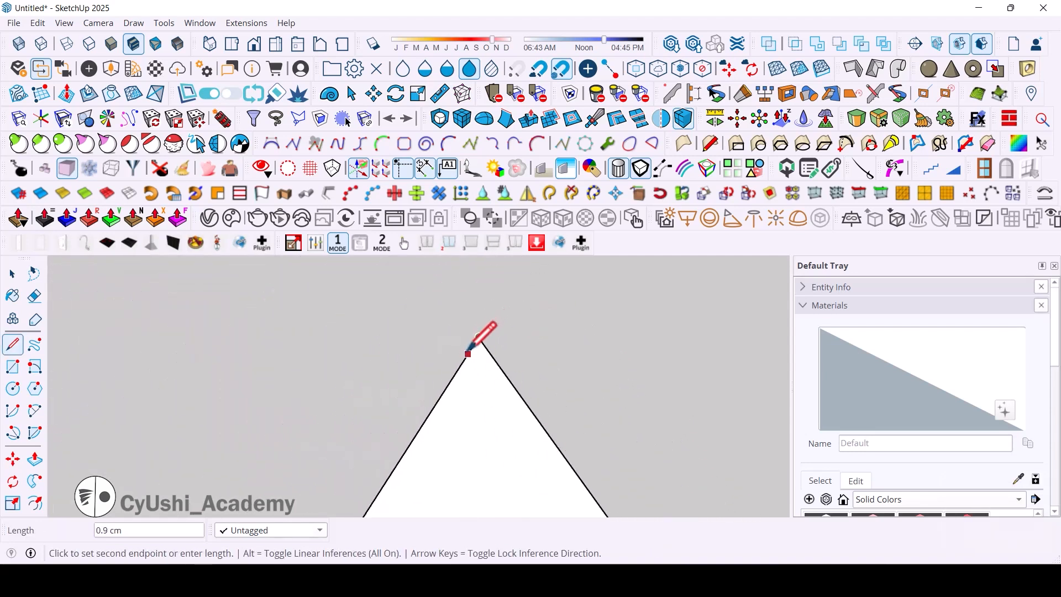
text(1.5)
key(Return)
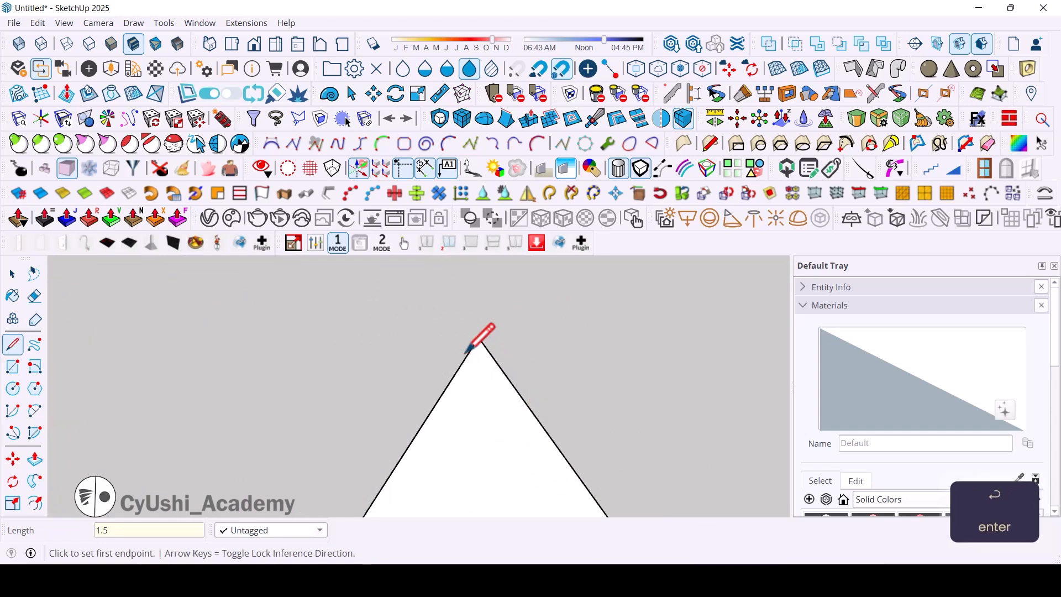
click(479, 337)
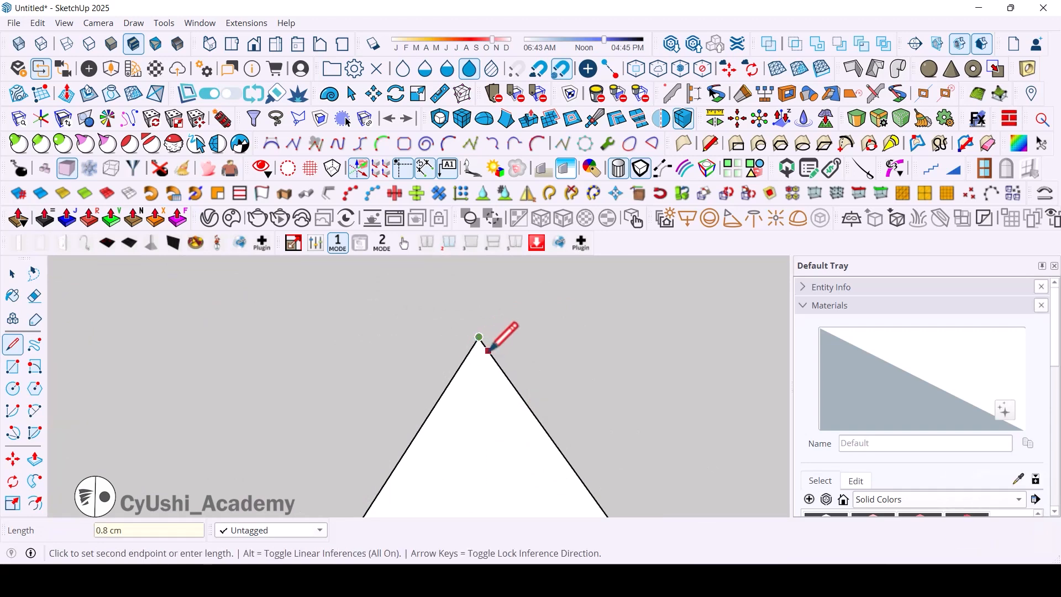
text(1.5)
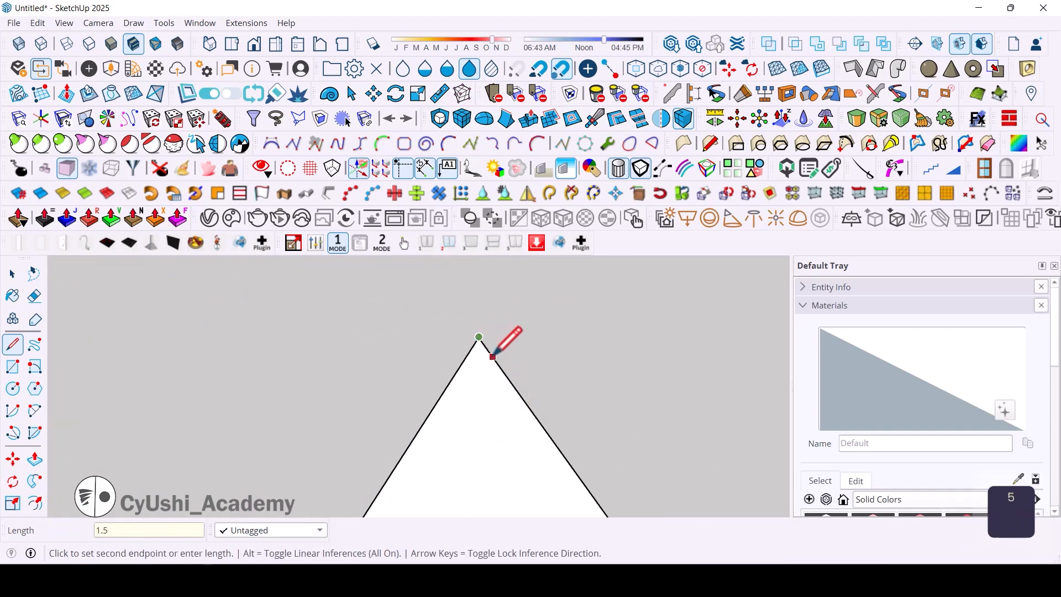
key(Return)
Draw a two-point arc of about 0.9 cm radius between the 1.5 cm offset endpoints at the apex, tangent to both edges.
key(a)
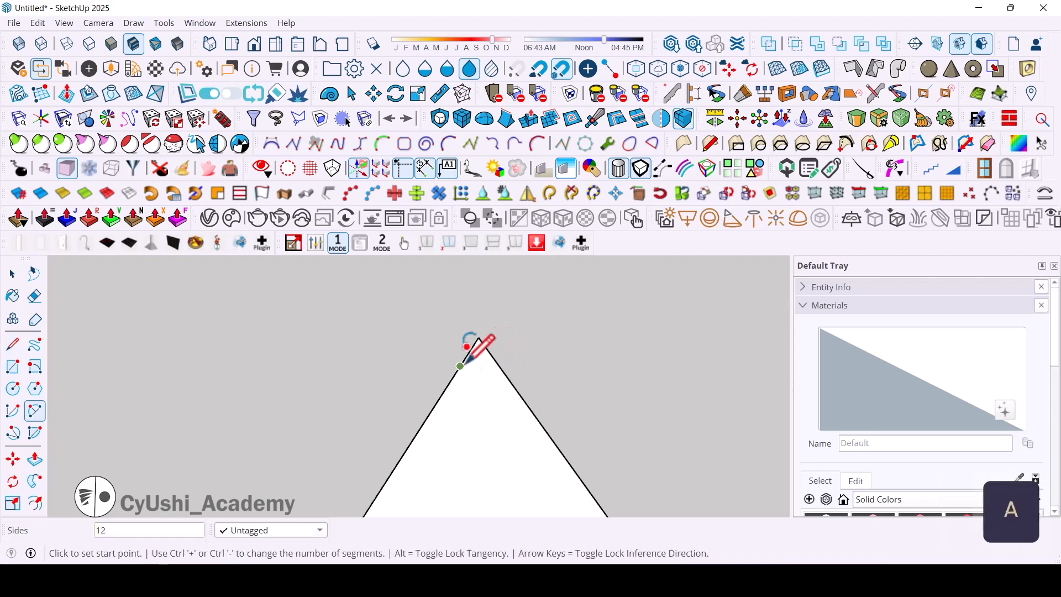
click(460, 365)
click(500, 366)
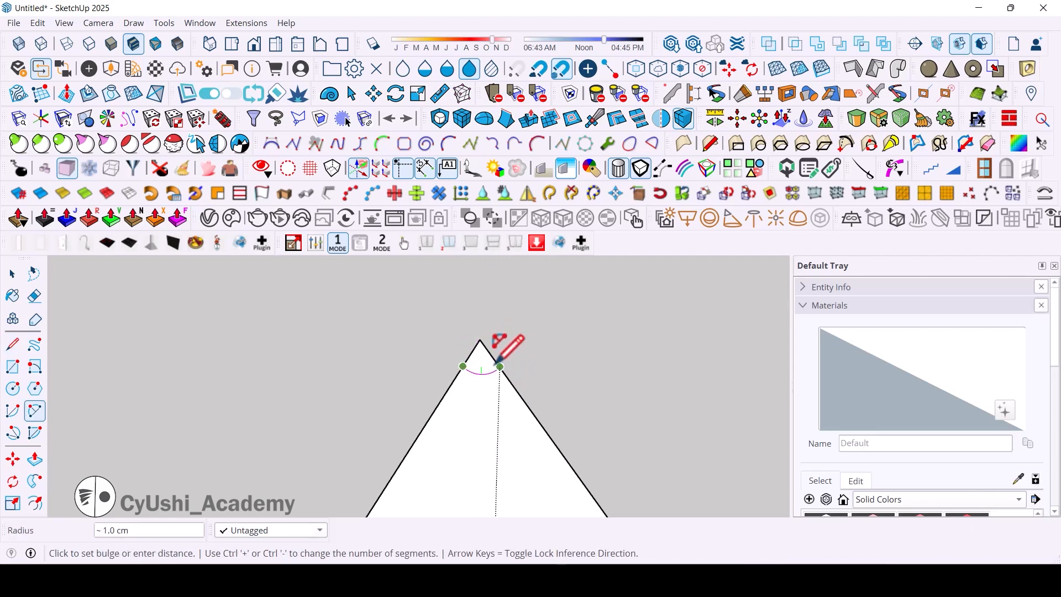
scroll(505, 343, up, 5)
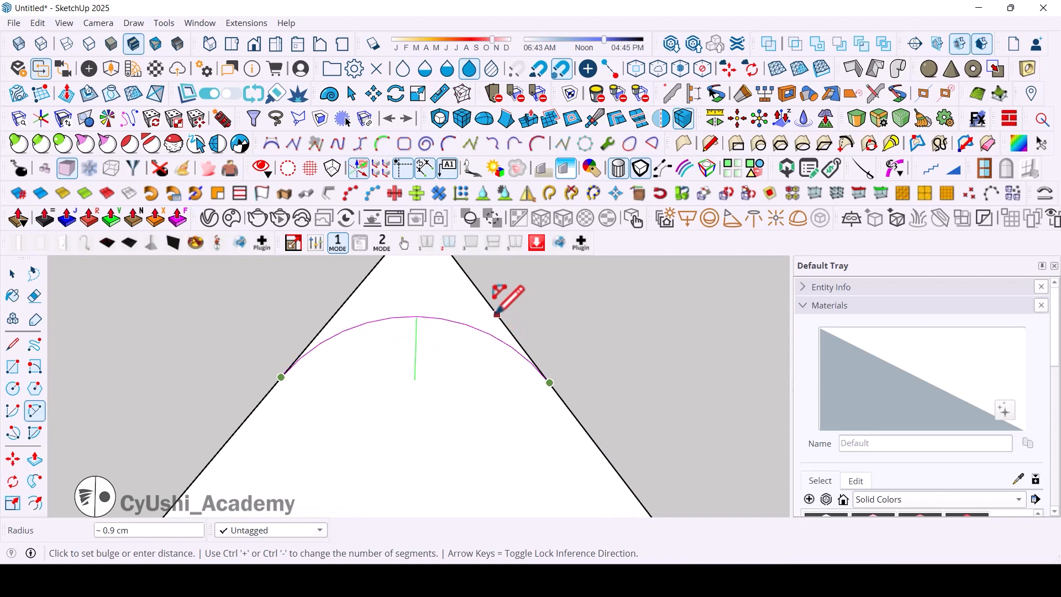
click(497, 314)
Erase the pointed tip edges outside the arc at the triangle's apex.
key(e)
drag(518, 293, 347, 279)
scroll(450, 406, down, 1)
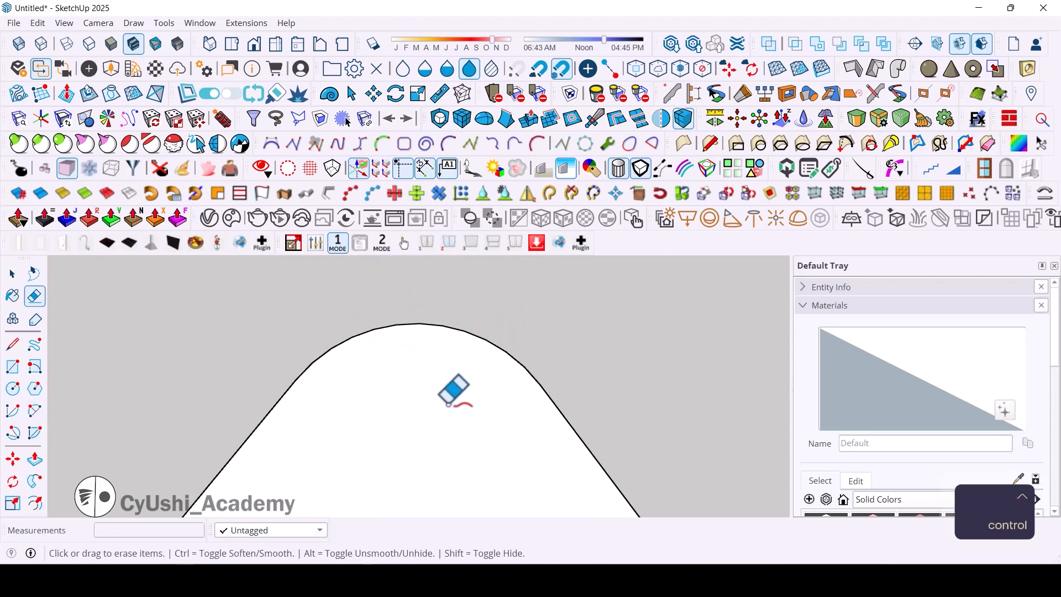
scroll(450, 385, down, 6)
scroll(414, 453, up, 4)
scroll(415, 453, up, 3)
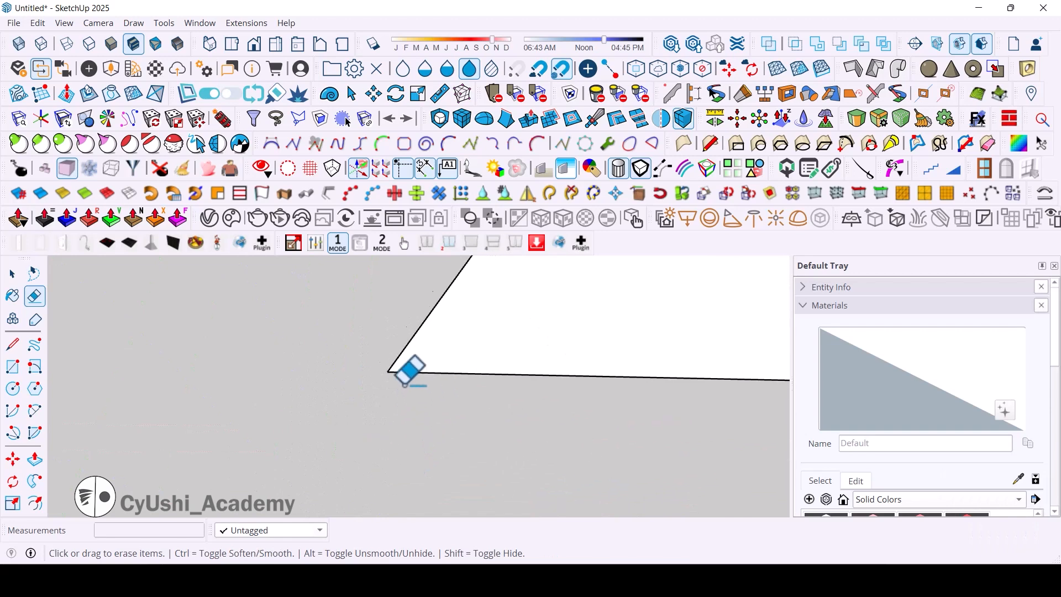
key(a)
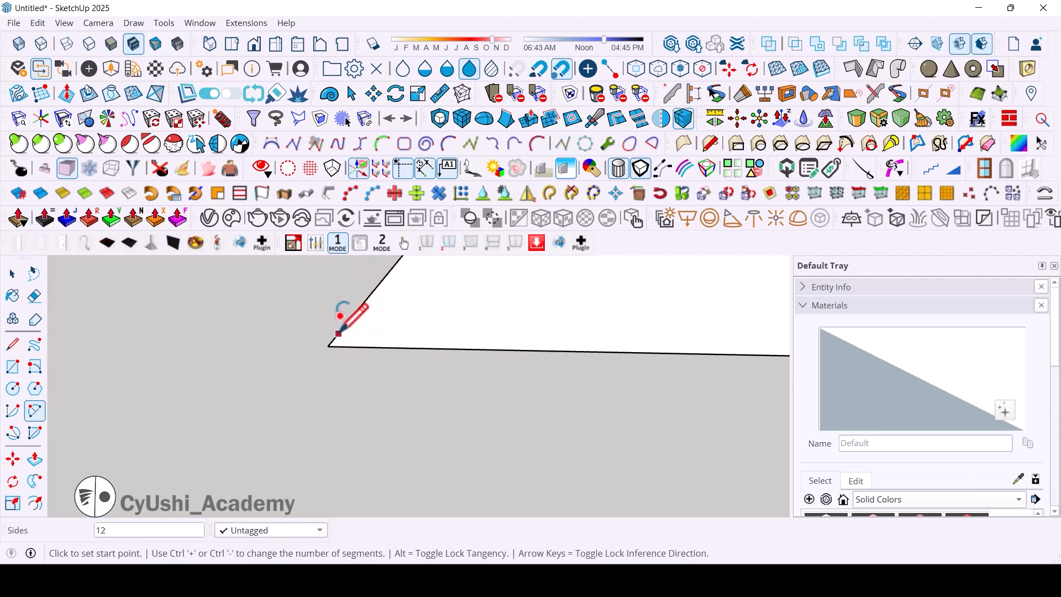
scroll(345, 344, up, 5)
scroll(338, 346, down, 4)
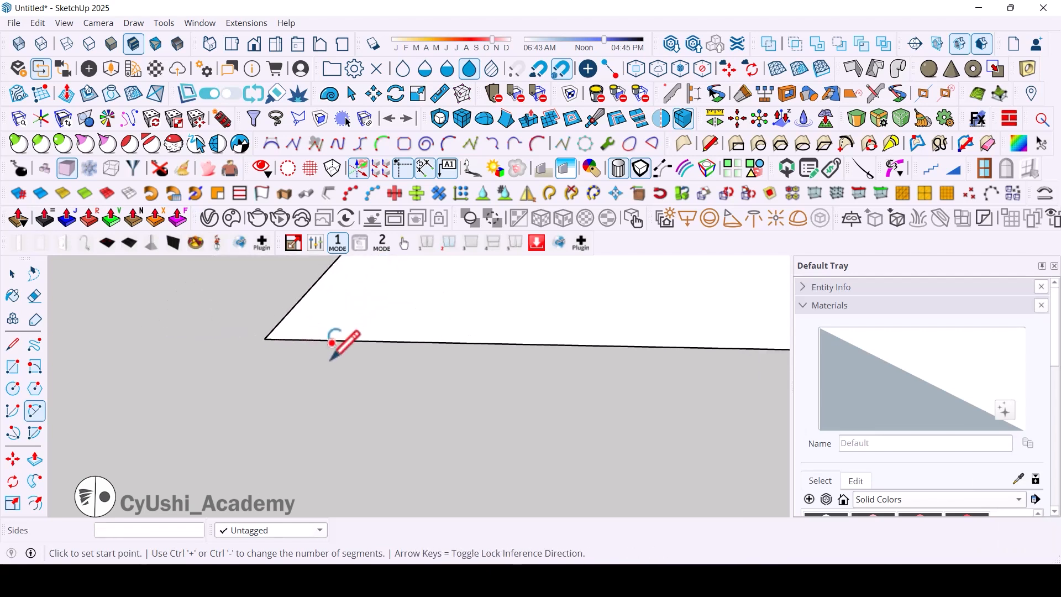
shift+middle_drag(330, 383, 364, 447)
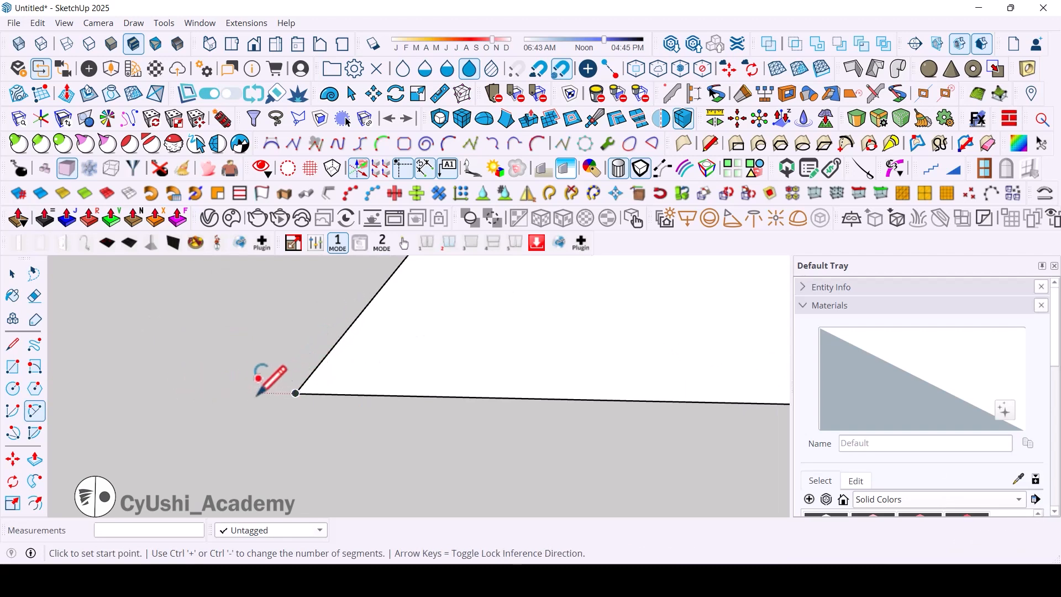
key(l)
click(296, 393)
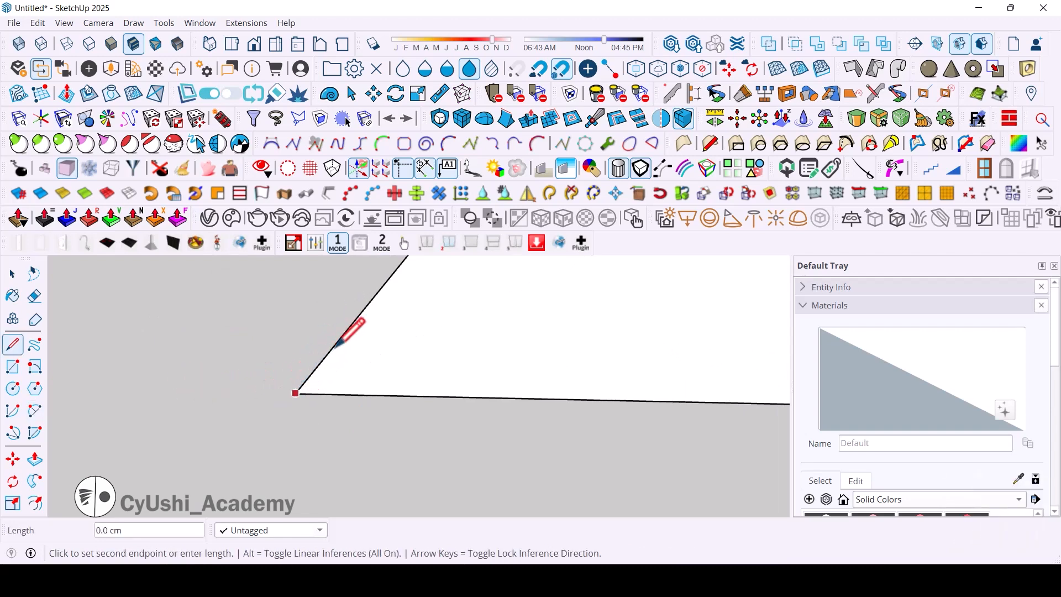
key(Escape)
click(296, 393)
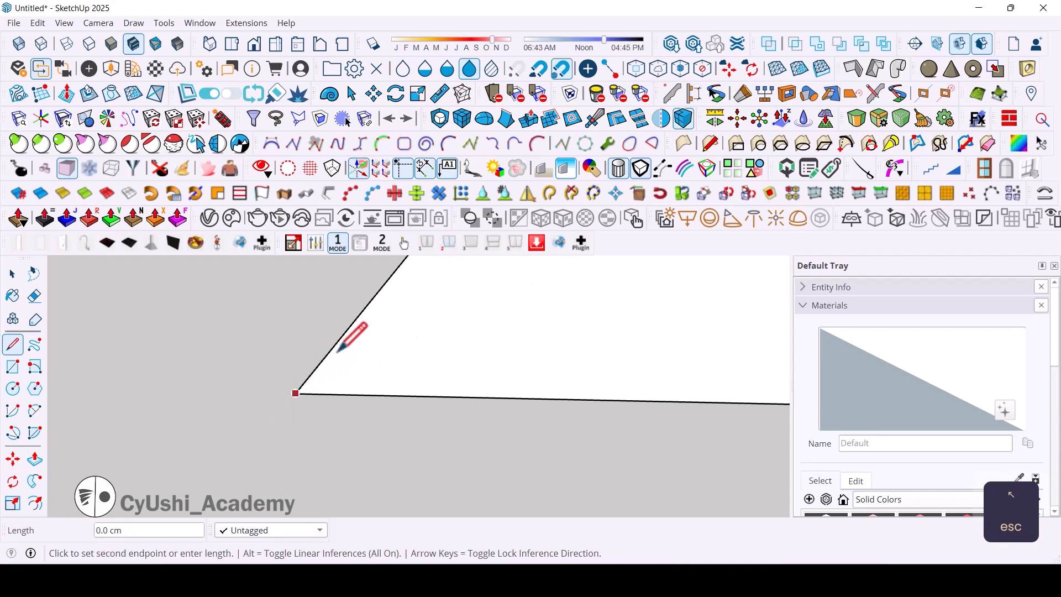
key(Escape)
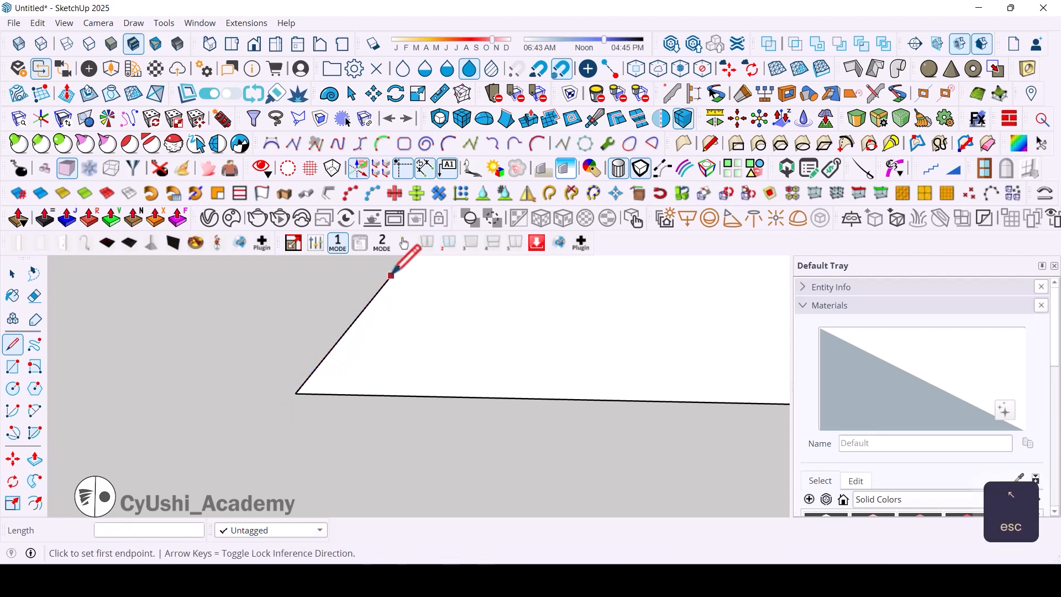
key(a)
key(Escape)
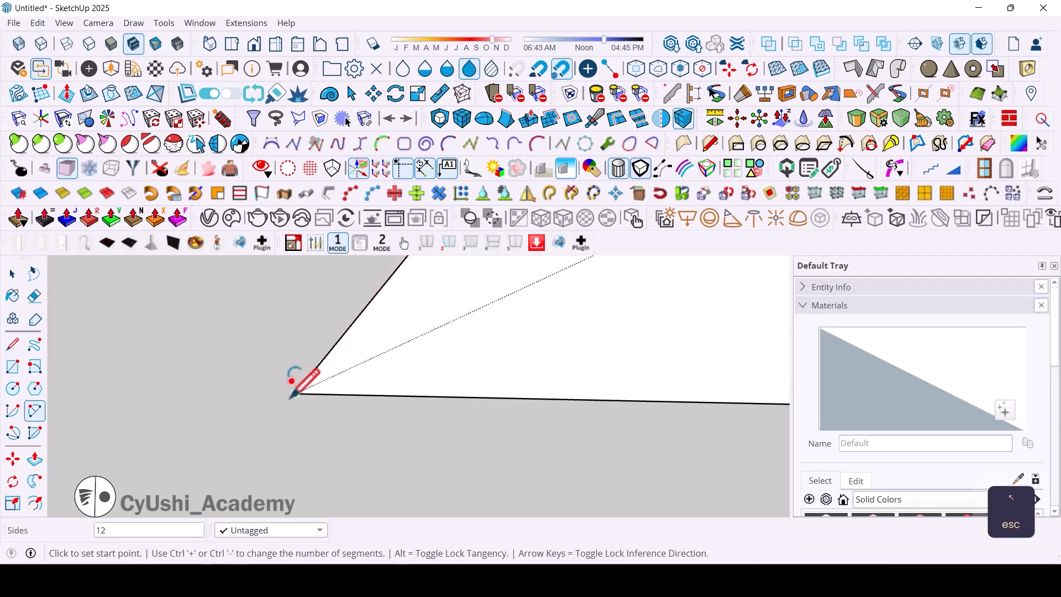
Draw a line over the slanted left edge from the lower-left corner to its nearby offset endpoint.
key(l)
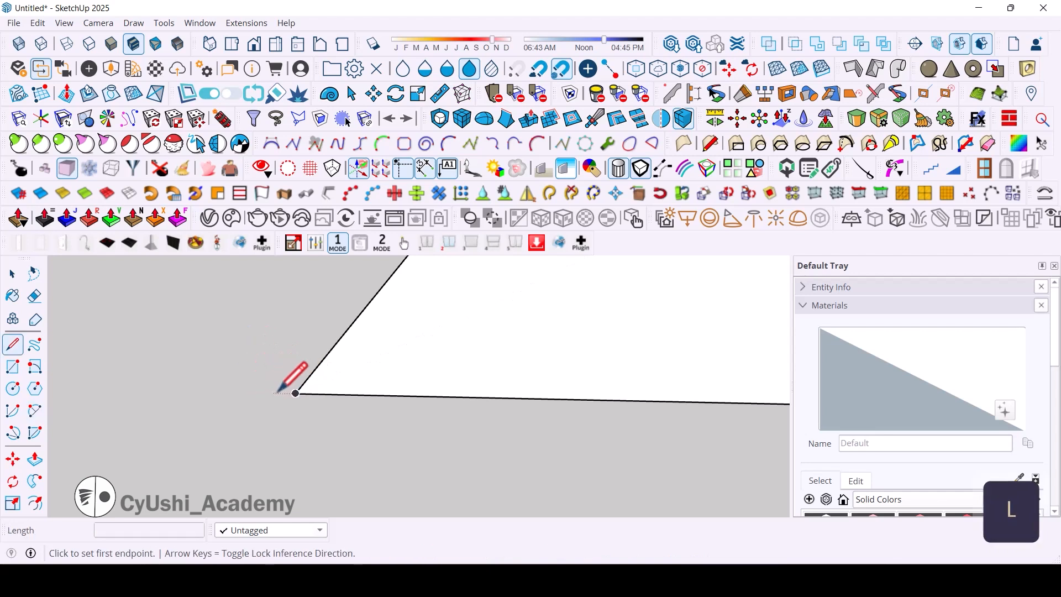
click(296, 392)
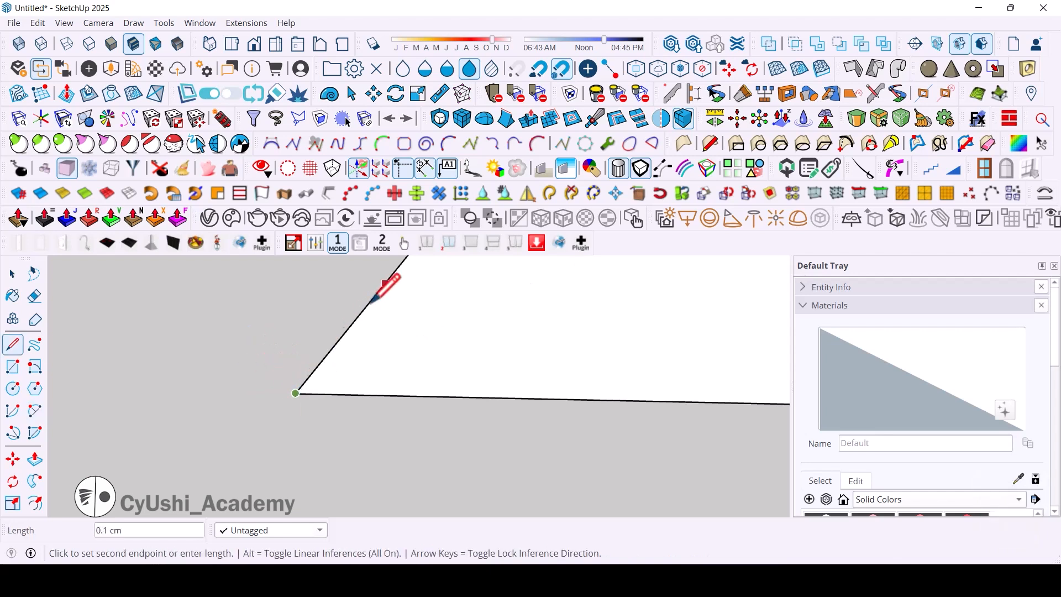
click(385, 283)
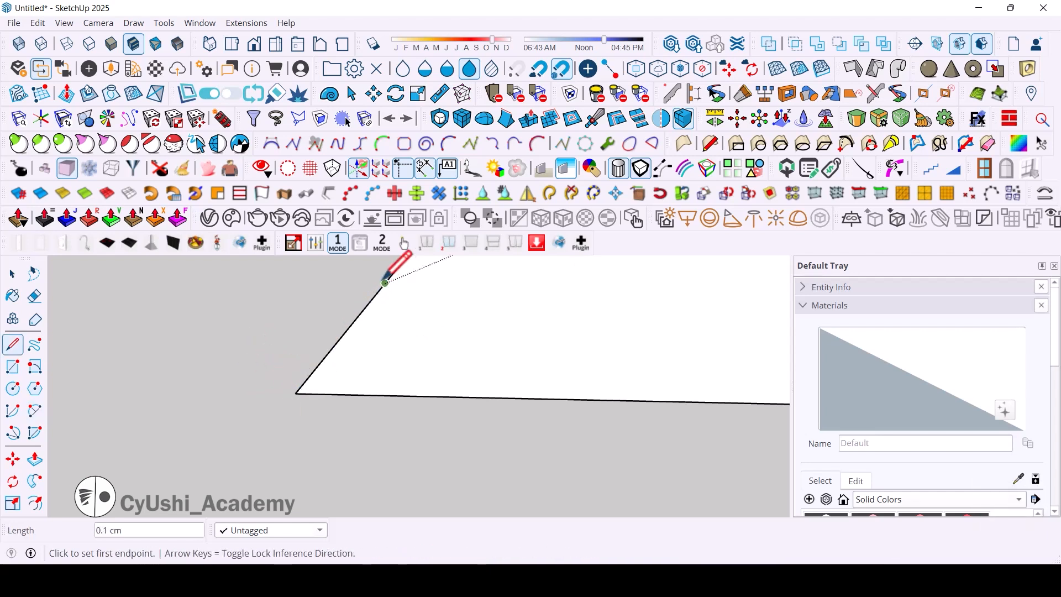
click(296, 393)
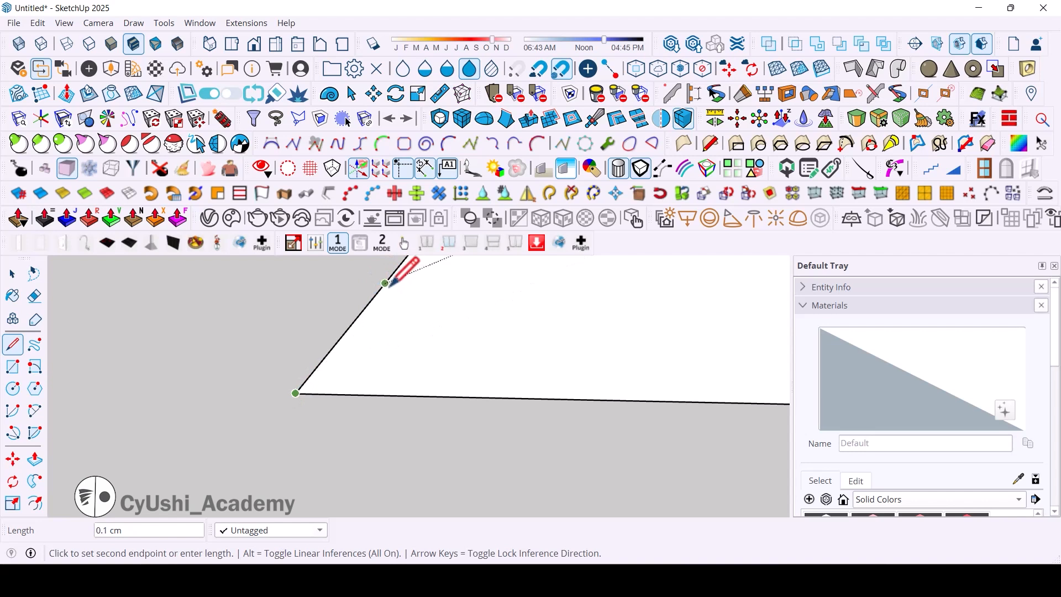
scroll(431, 353, down, 1)
scroll(430, 391, up, 8)
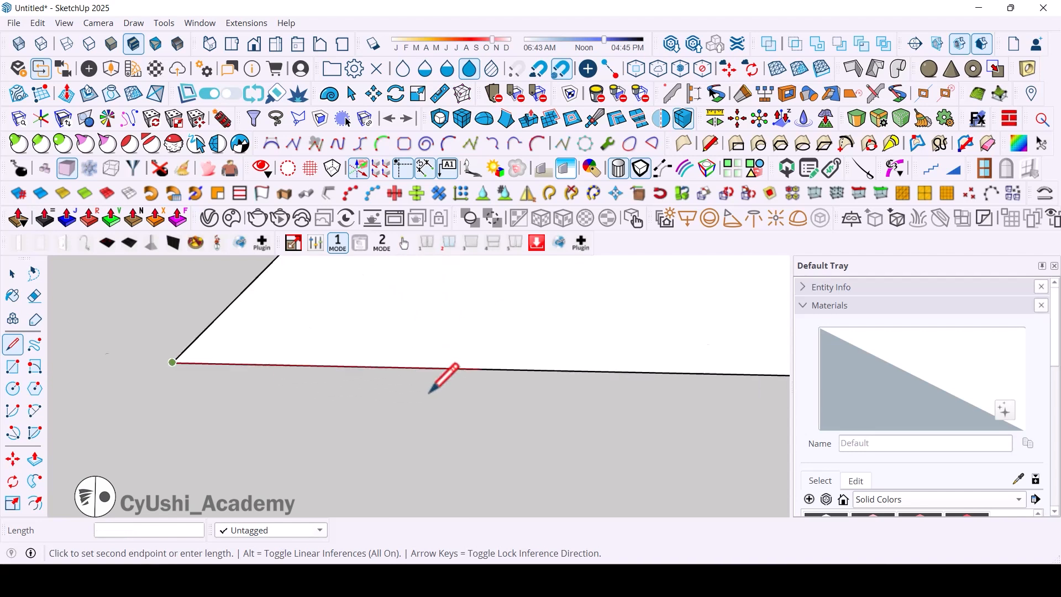
scroll(447, 383, down, 8)
scroll(461, 335, down, 8)
shift+middle_drag(502, 336, 265, 530)
scroll(472, 366, down, 3)
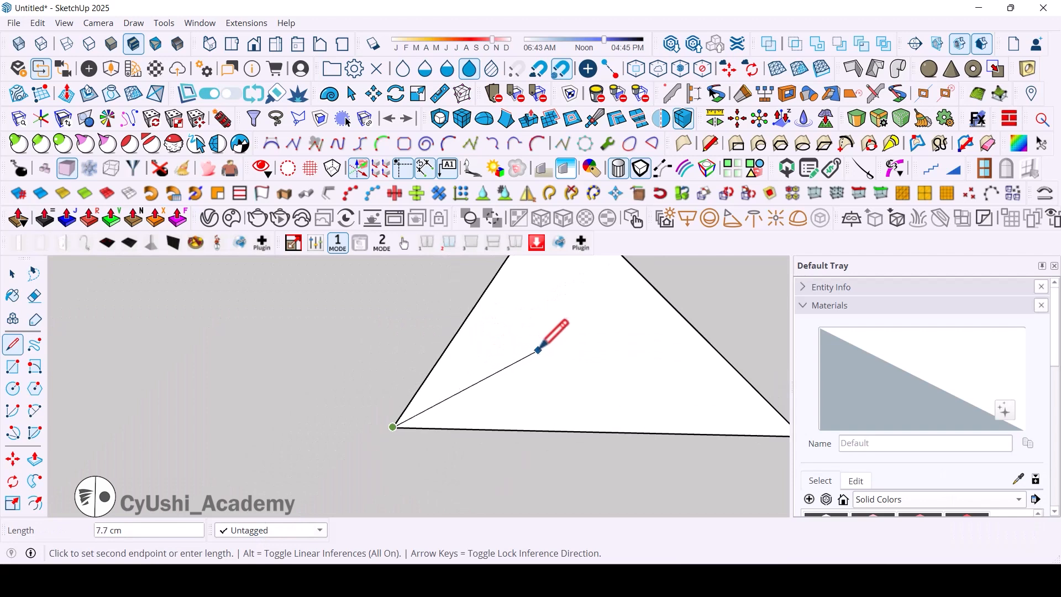
shift+middle_drag(550, 339, 455, 357)
mouse_move(449, 443)
middle_down()
mouse_move(481, 398)
mouse_move(544, 462)
mouse_move(521, 463)
mouse_move(514, 450)
middle_up()
scroll(492, 412, up, 3)
scroll(498, 415, down, 5)
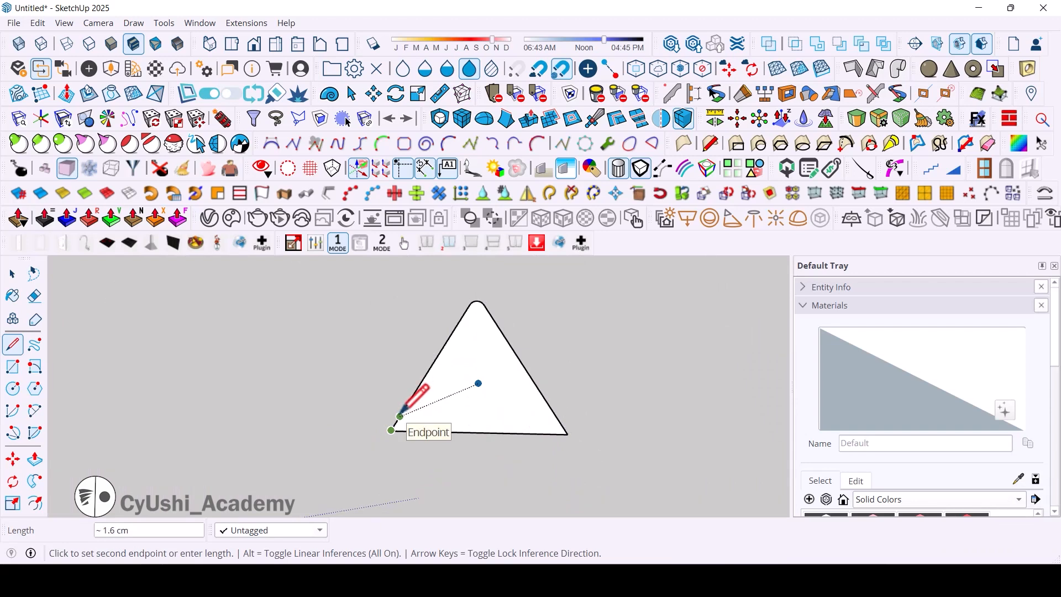
Draw a two-point arc between the offset endpoints at the lower-left corner, with a bulge of about 0.8 cm.
key(a)
click(399, 417)
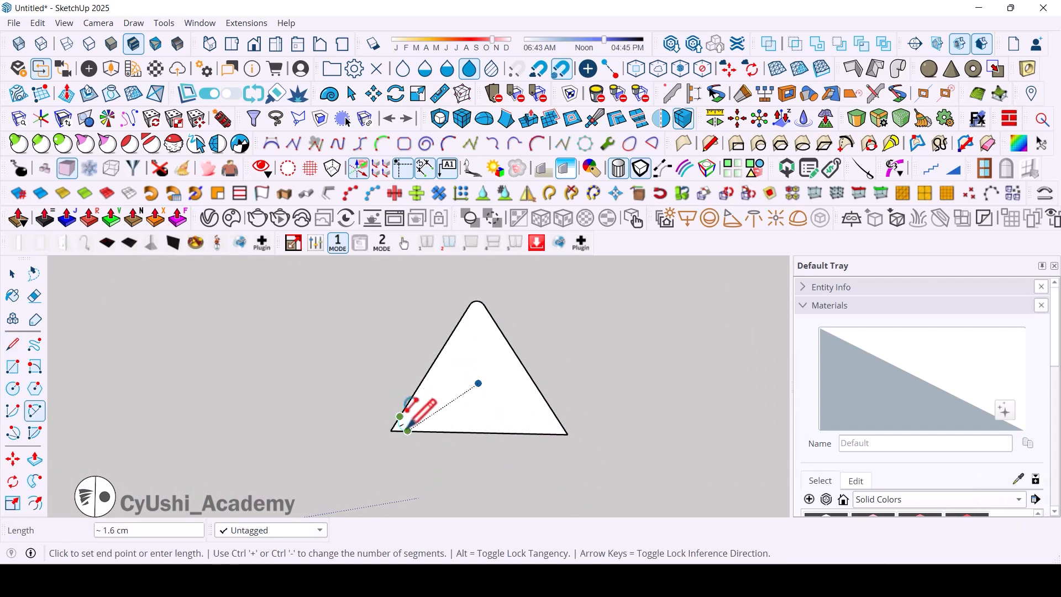
click(407, 430)
click(402, 430)
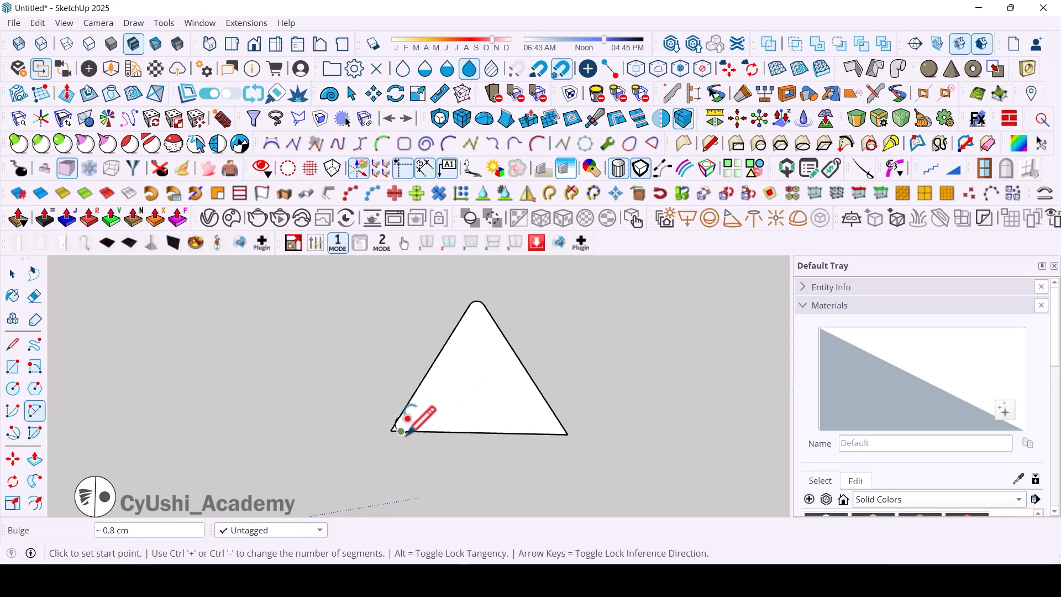
Draw a two-point arc between the outer offset endpoints at the lower-left corner, curving tangent to both triangle edges.
scroll(411, 424, up, 5)
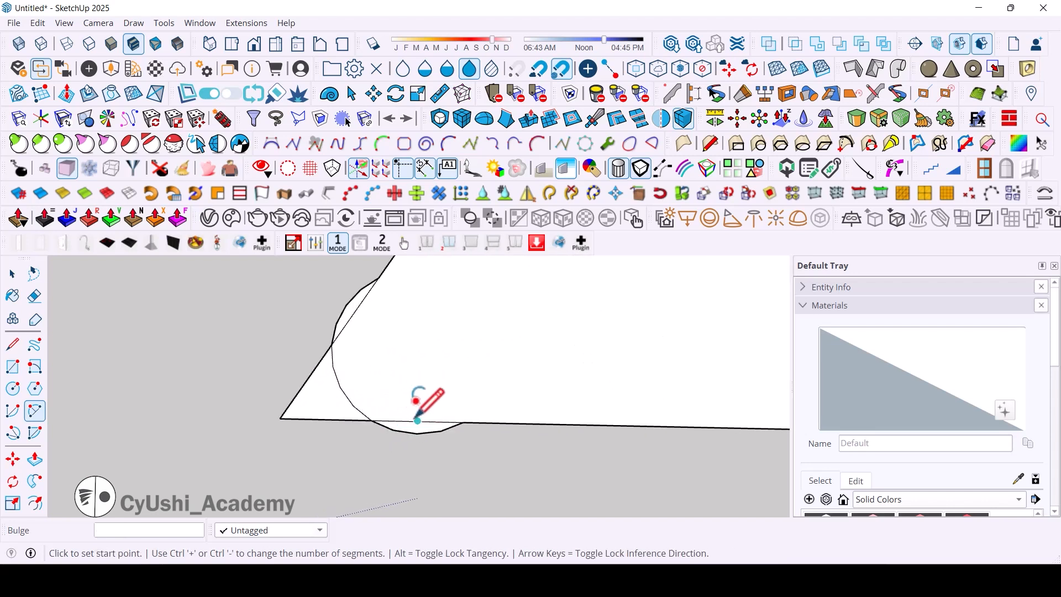
click(463, 422)
click(379, 277)
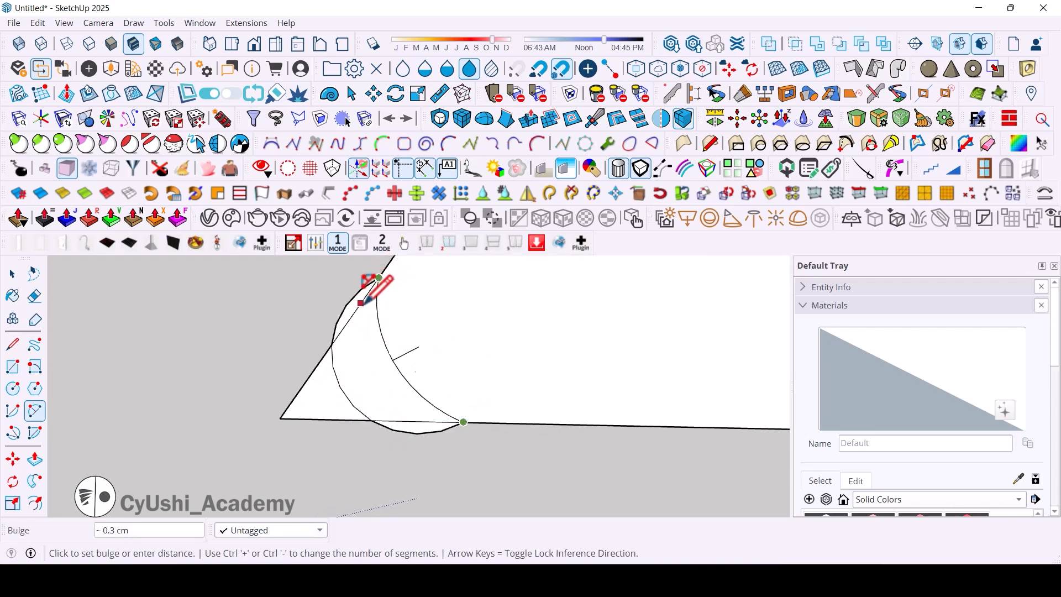
click(353, 315)
Erase the earlier misplaced arc and the pointed corner edges outside the tangent arc at the triangle's lower-left corner.
key(e)
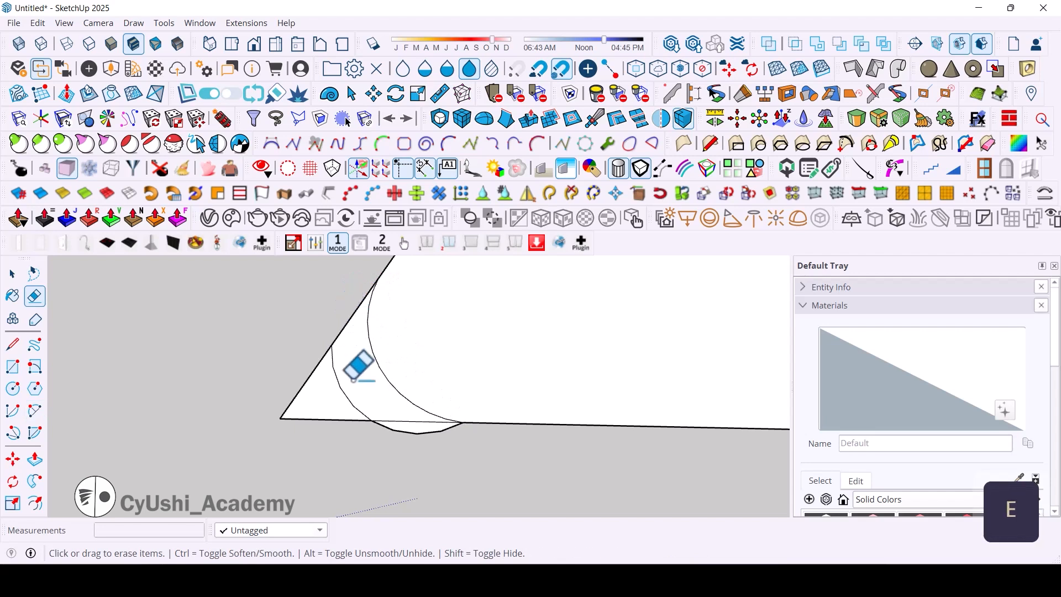
click(337, 385)
click(404, 427)
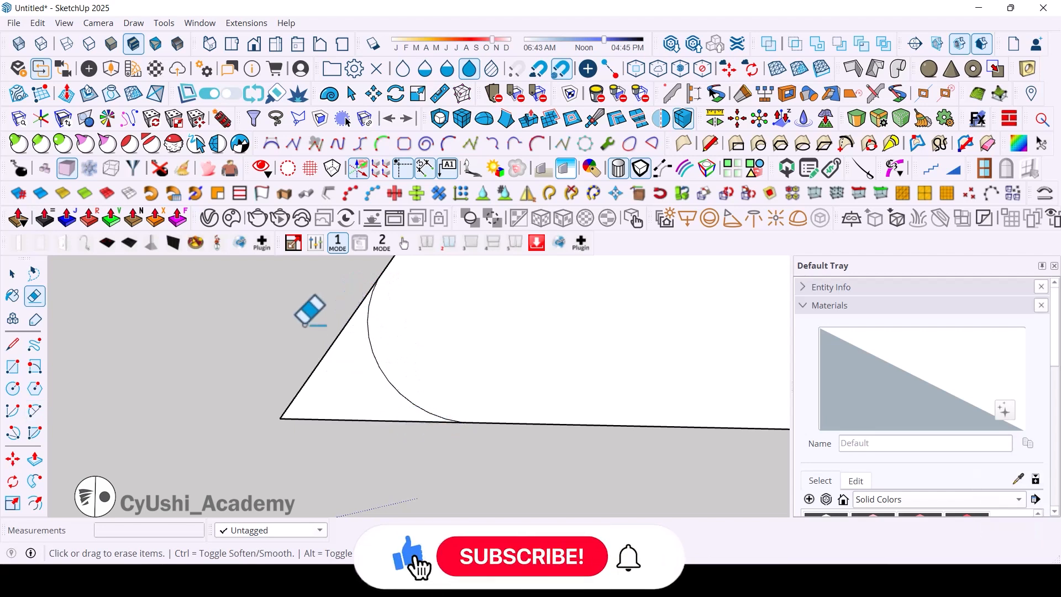
drag(308, 308, 396, 454)
scroll(532, 393, down, 5)
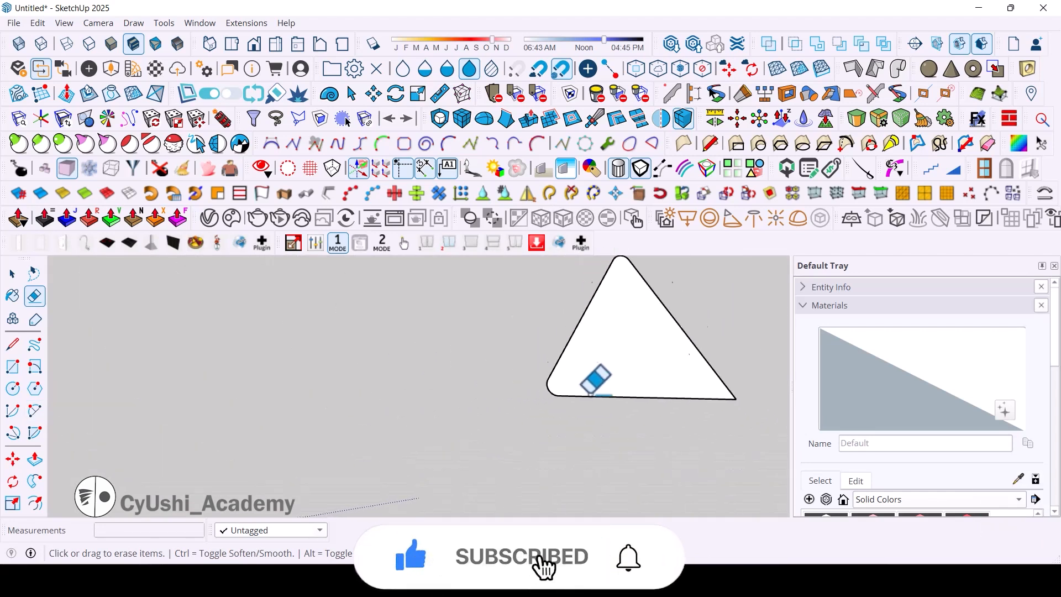
Try to round the triangle's lower-right corner with a two-point arc from the base to the slanted edge, and undo it.
mouse_move(643, 420)
middle_down()
mouse_move(410, 407)
mouse_move(417, 422)
mouse_move(474, 387)
mouse_move(456, 401)
mouse_move(479, 426)
mouse_move(498, 426)
middle_up()
scroll(500, 423, up, 4)
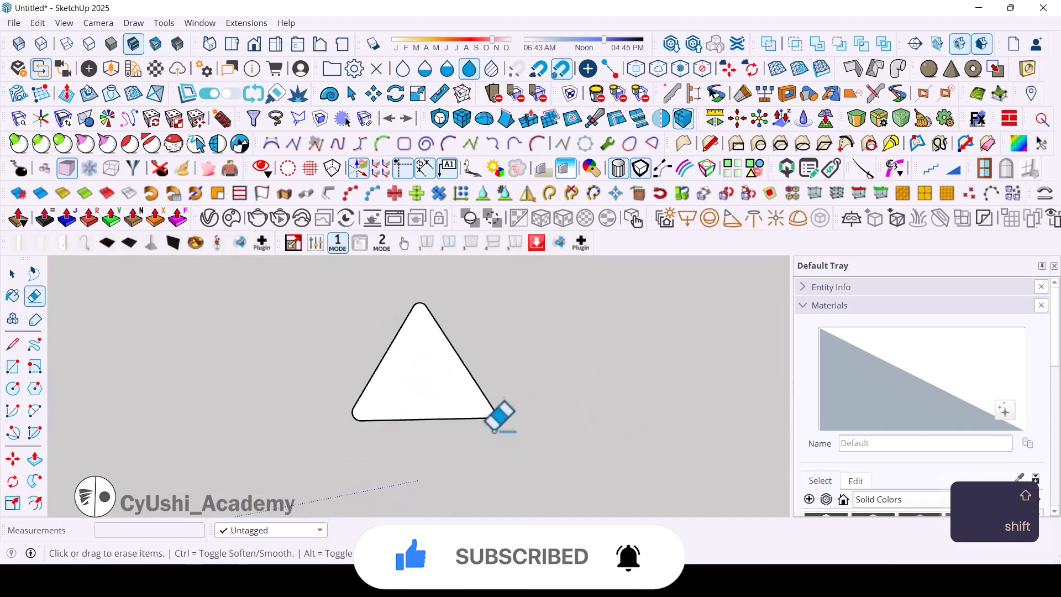
scroll(510, 415, up, 3)
key(a)
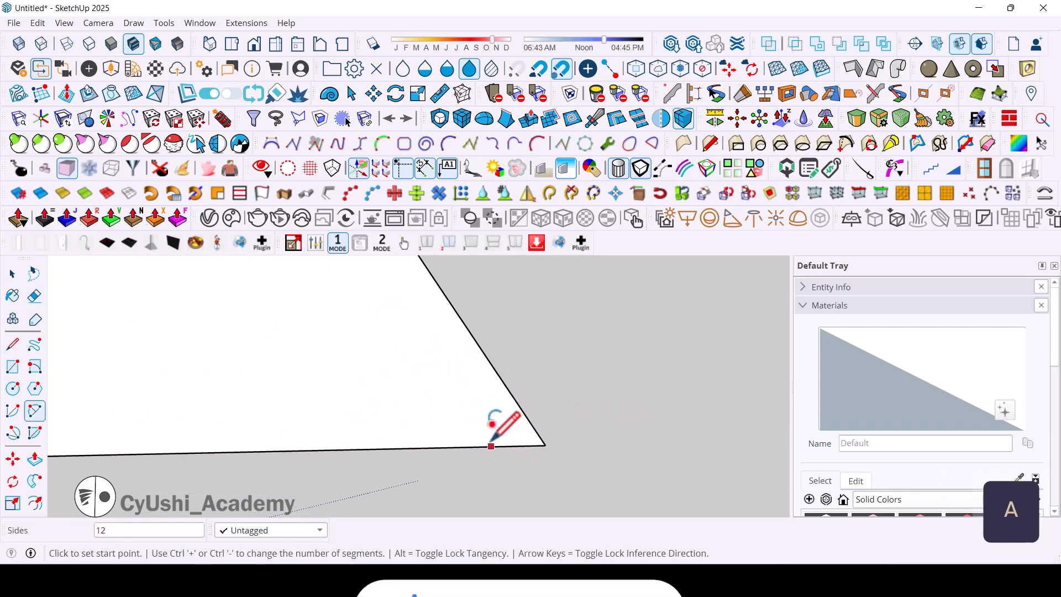
click(389, 449)
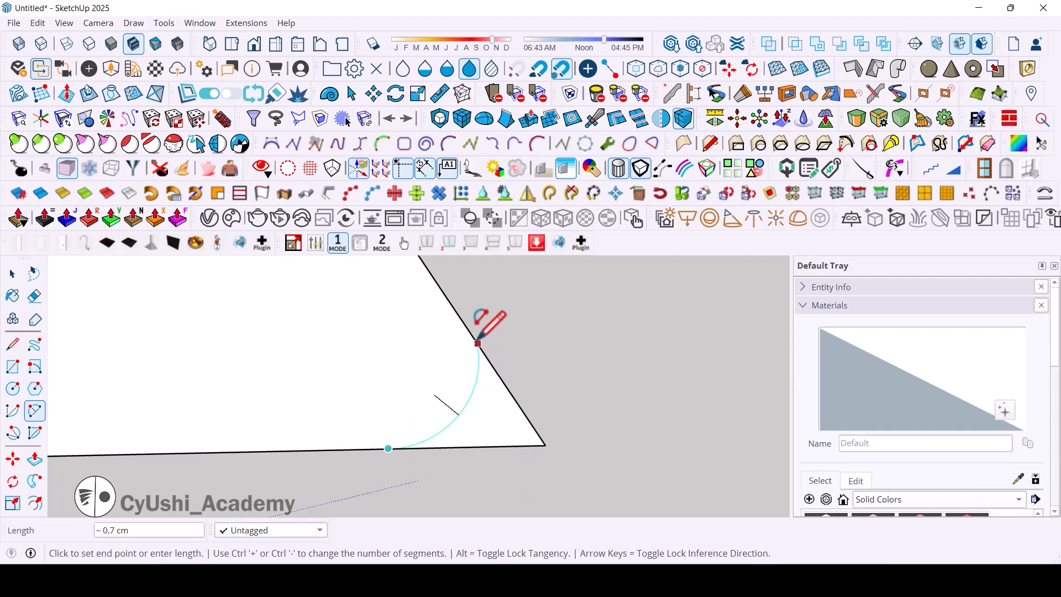
click(461, 319)
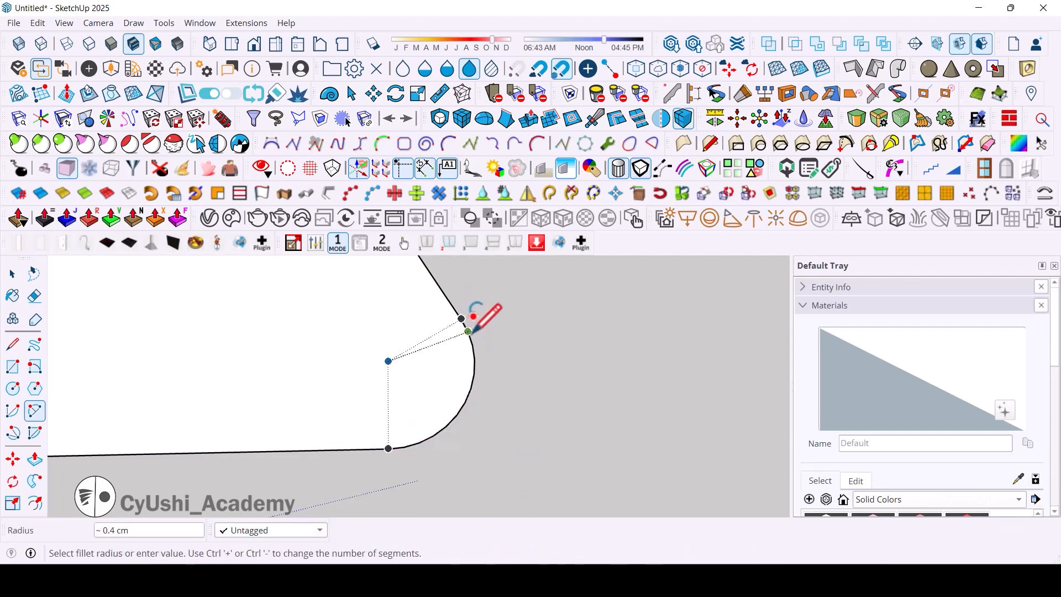
scroll(533, 384, down, 5)
scroll(432, 377, up, 4)
scroll(412, 395, down, 9)
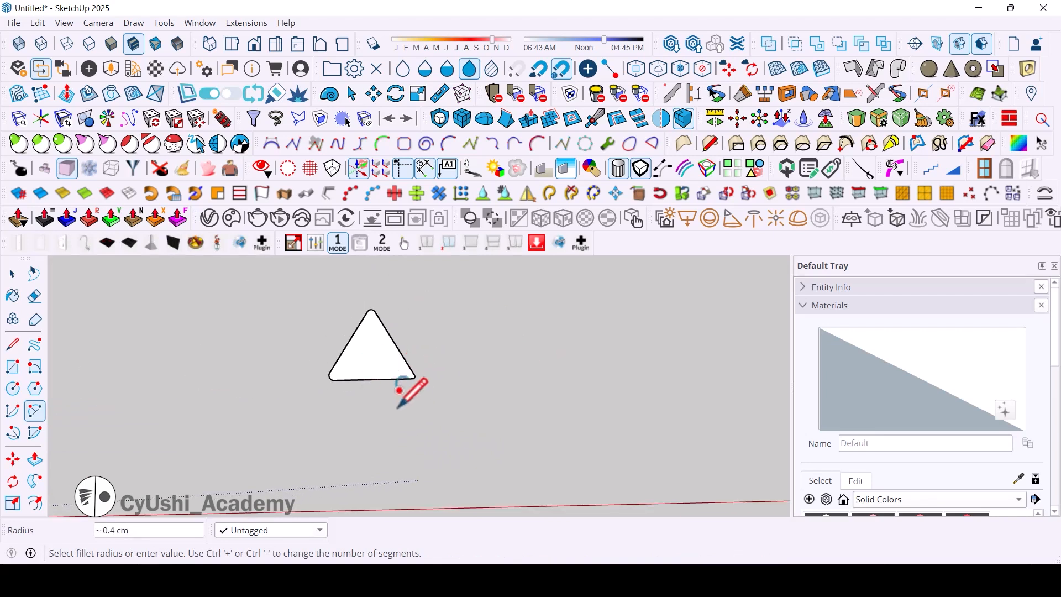
scroll(378, 401, up, 4)
shift+middle_drag(390, 402, 436, 471)
key(ctrl+z)
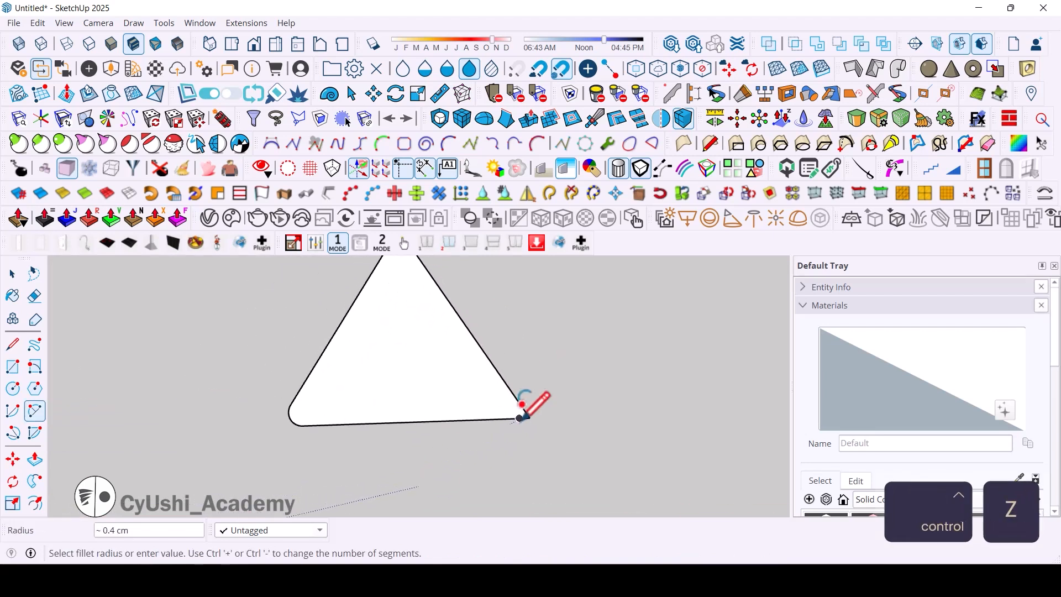
Draw a two-point arc of about 0.9 cm radius between the offset endpoints at the lower-right corner, tangent to both edges.
click(508, 418)
click(518, 399)
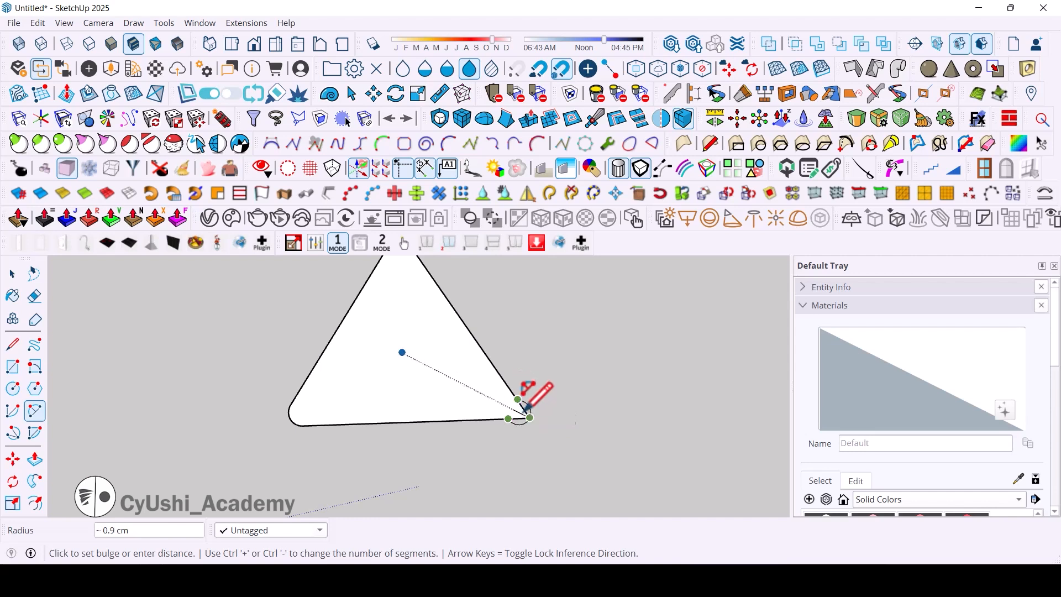
key(ctrl)
scroll(520, 400, up, 5)
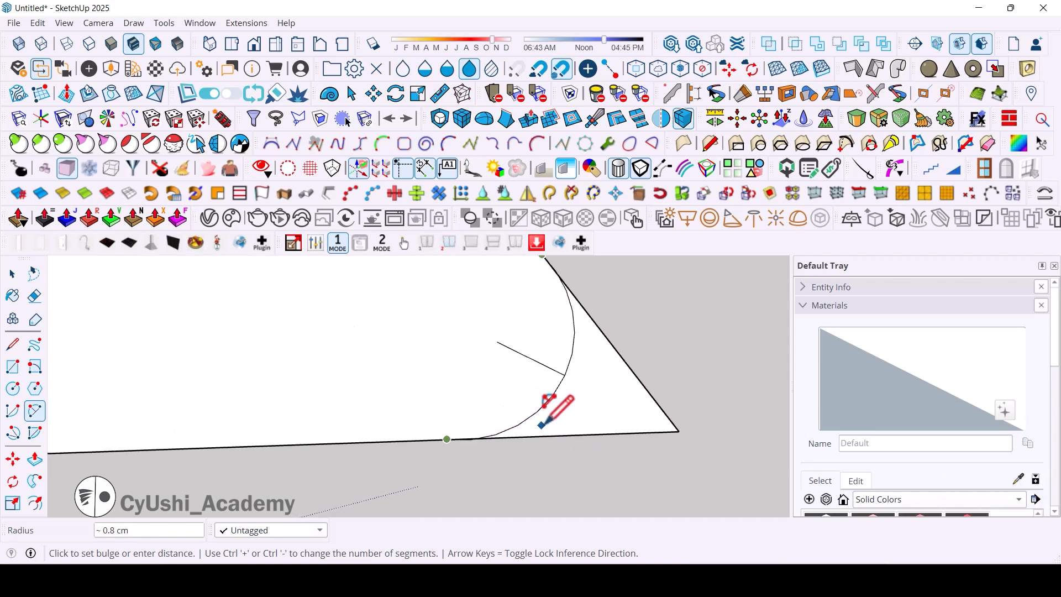
click(527, 436)
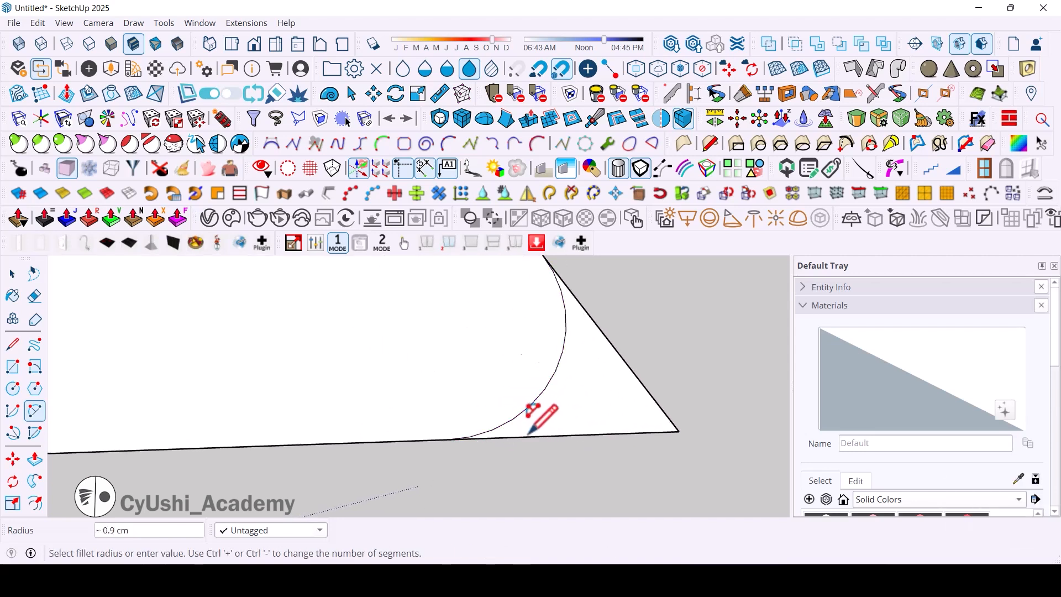
Erase the pointed tip edges outside the arc at the triangle's lower-right corner.
key(e)
mouse_move(641, 371)
mouse_down()
mouse_move(636, 419)
mouse_move(495, 427)
mouse_up()
scroll(408, 386, down, 3)
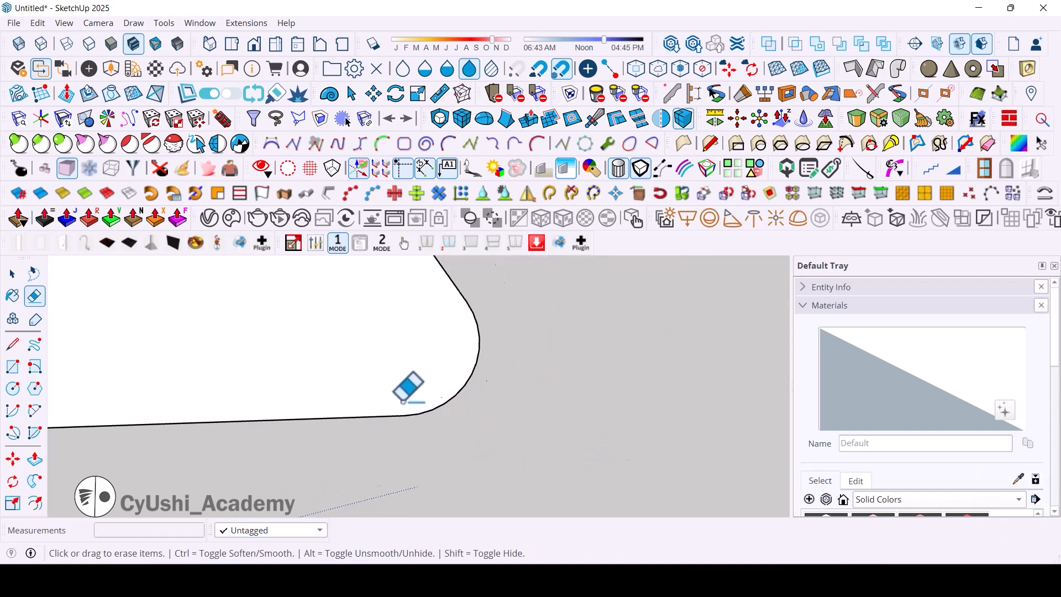
scroll(354, 390, down, 3)
scroll(350, 396, up, 3)
mouse_move(351, 396)
shift+middle_down()
mouse_move(470, 436)
mouse_move(445, 421)
mouse_move(481, 386)
mouse_move(471, 422)
mouse_move(450, 386)
shift+middle_up()
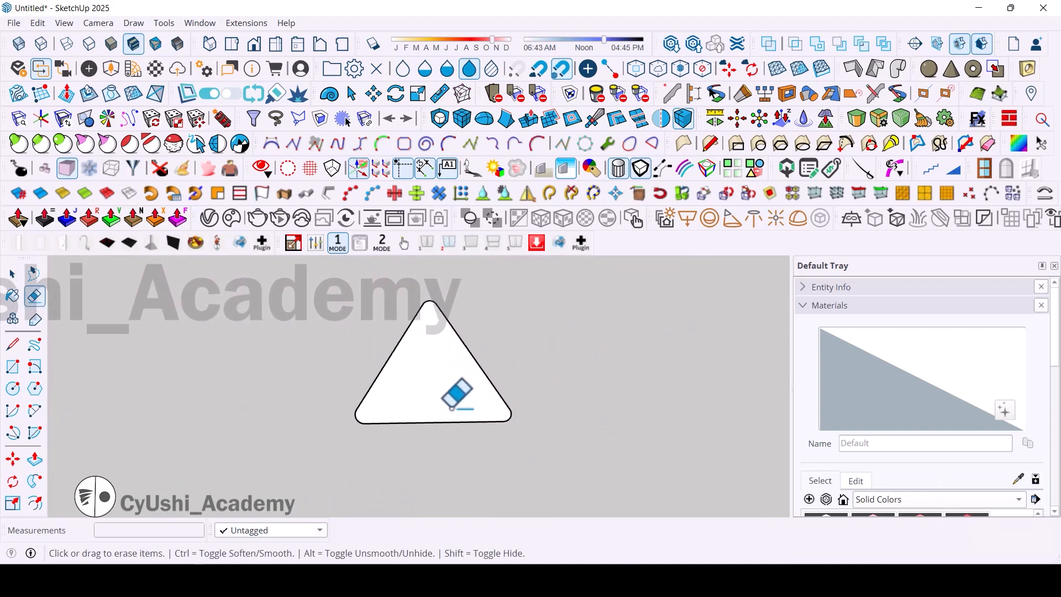
Push/Pull the rounded triangle face upward by 150 cm as a new starting face.
key(l)
key(p)
key(ctrl)
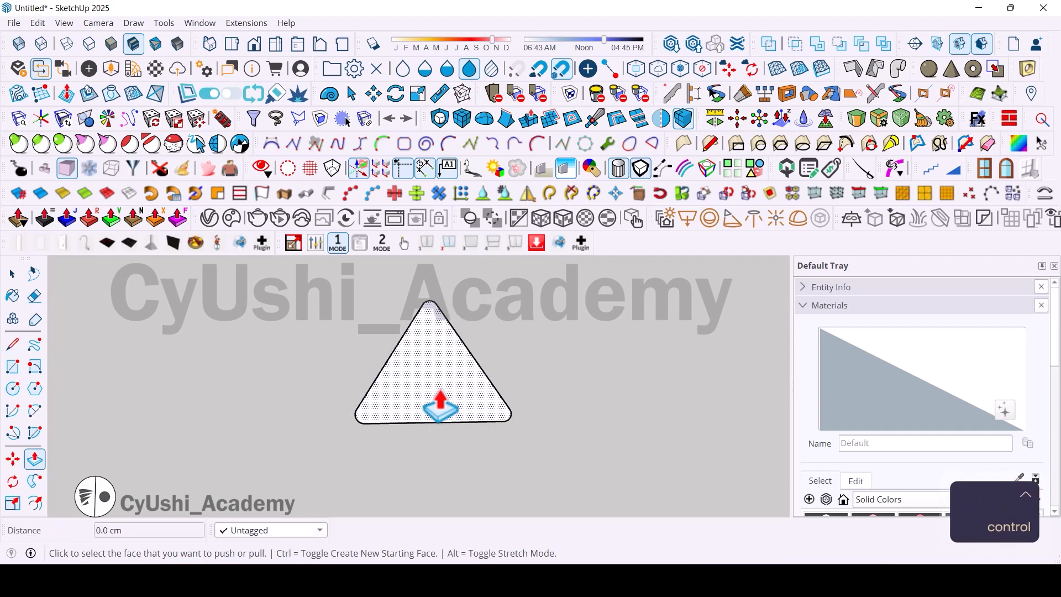
click(438, 403)
scroll(432, 360, down, 3)
middle_drag(431, 360, 384, 353)
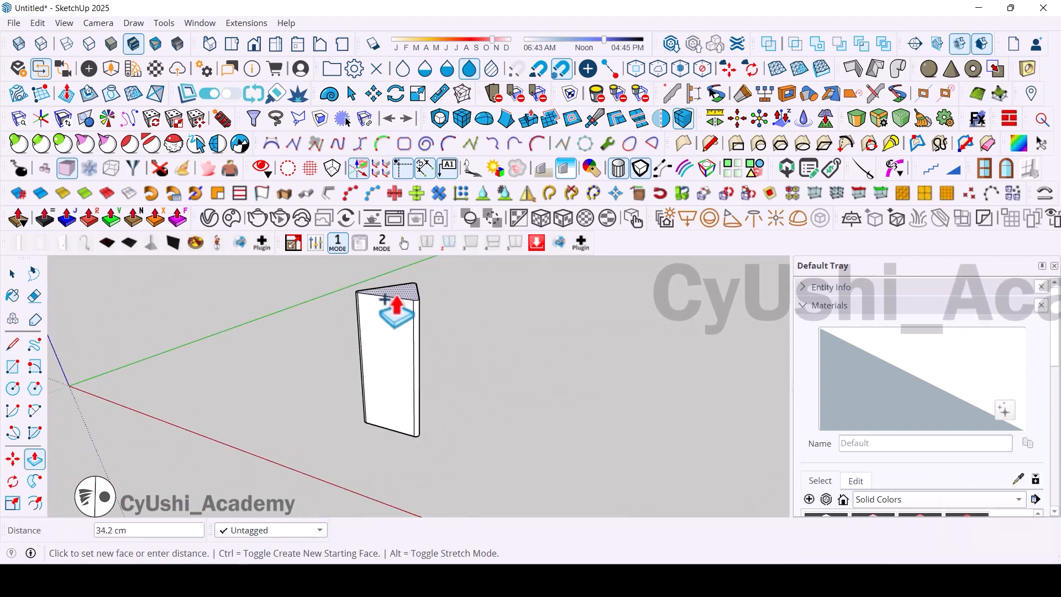
text(1)
key(End)
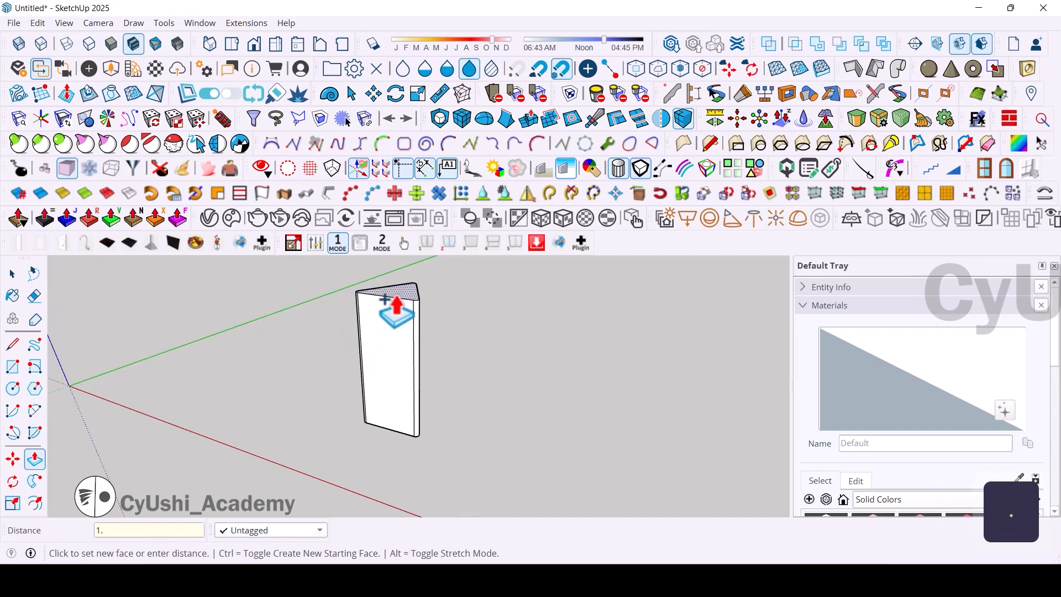
key(BackSpace)
text(50)
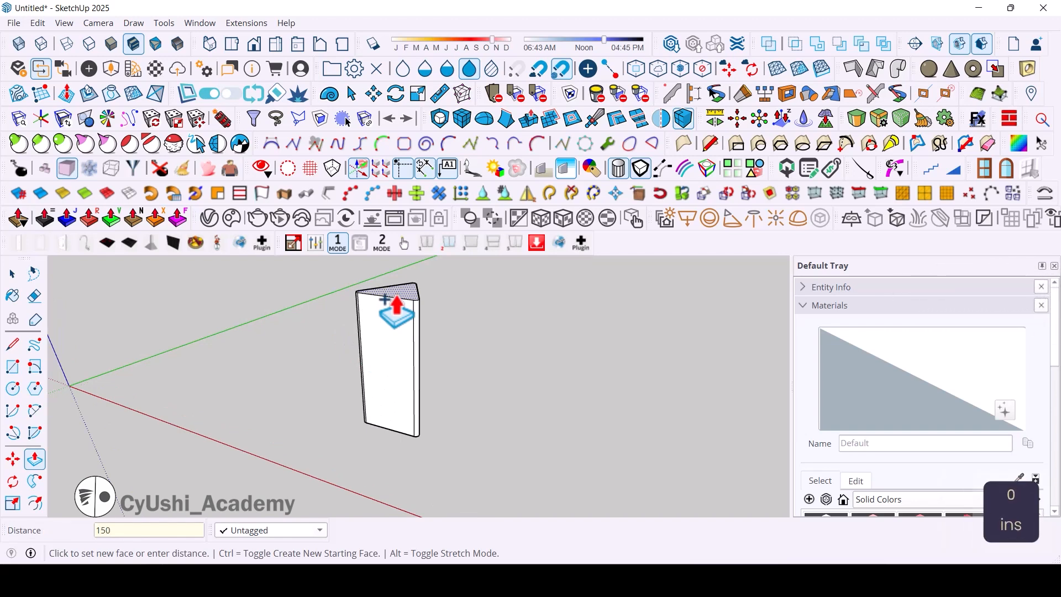
key(Return)
Select the whole extruded triangular prism and make it a group.
scroll(398, 420, down, 5)
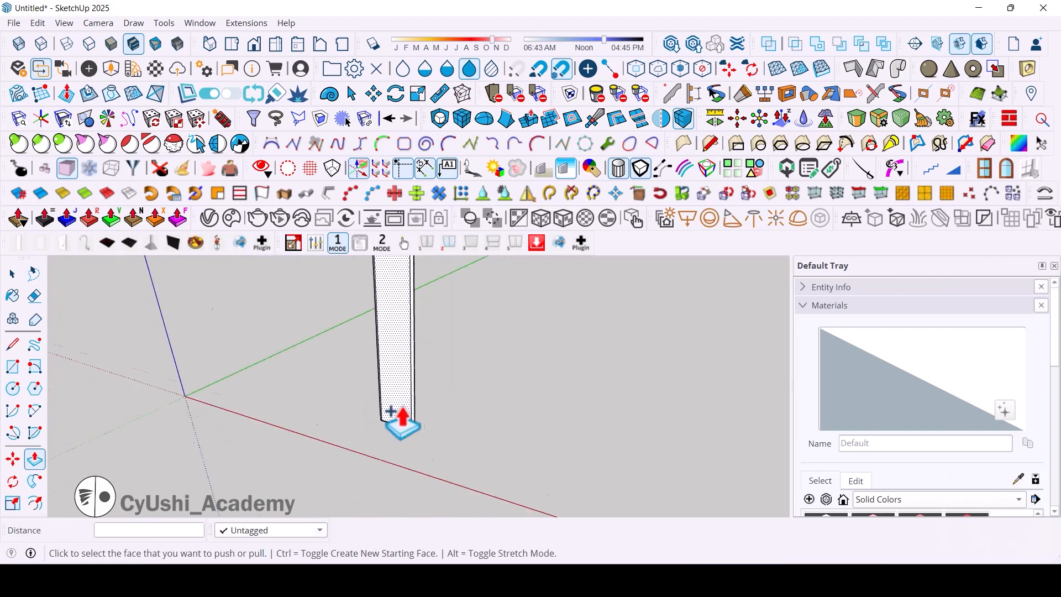
shift+middle_drag(409, 389, 418, 421)
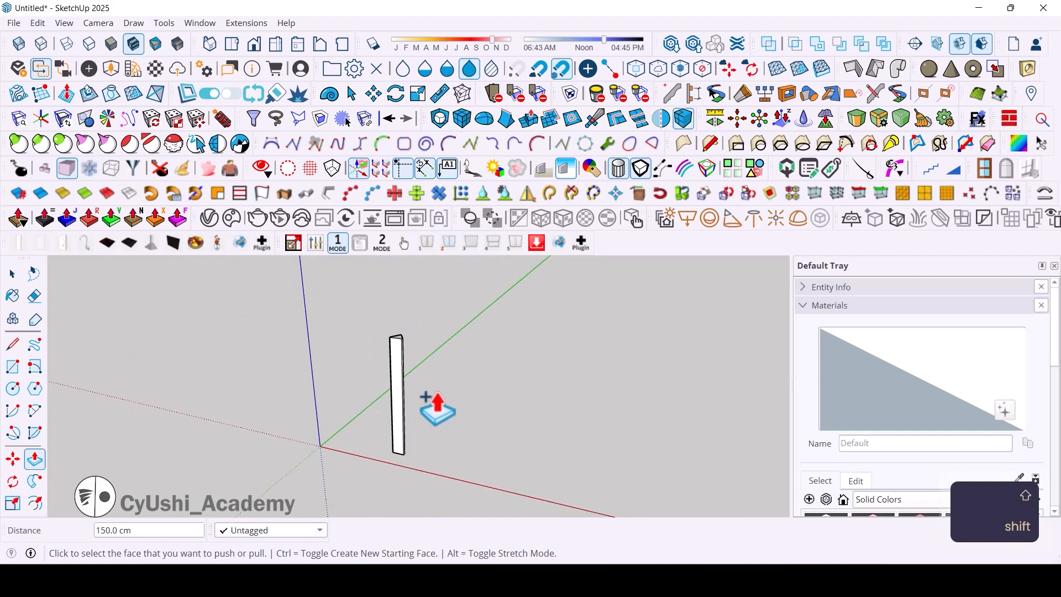
key(space)
drag(317, 479, 320, 480)
right_click(396, 434)
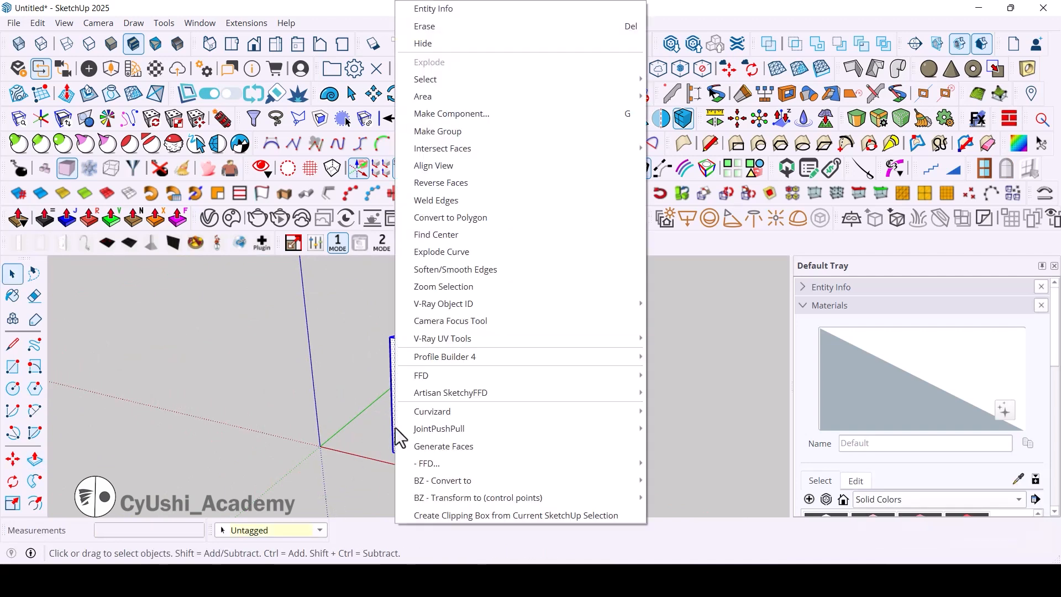
click(468, 135)
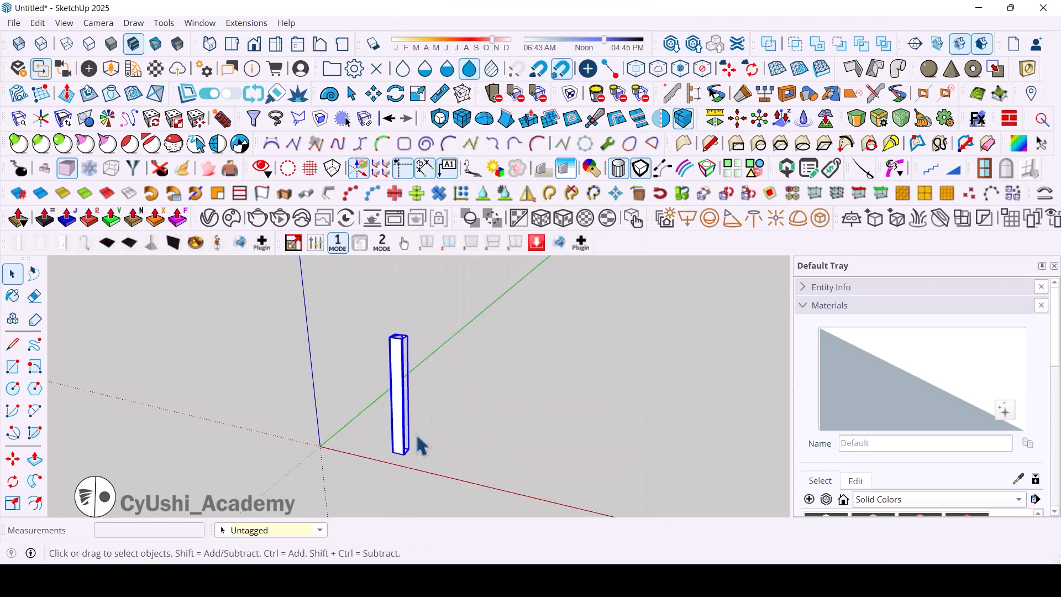
Rotate the prism group 90 degrees about the red axis at its base so it lies flat along the green axis.
key(q)
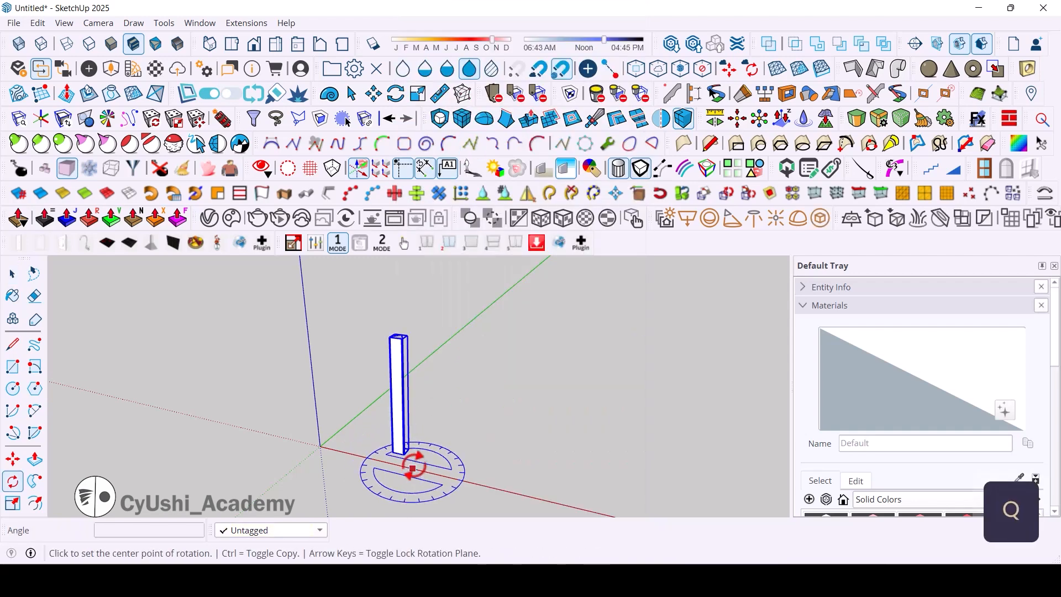
middle_drag(413, 462, 301, 440)
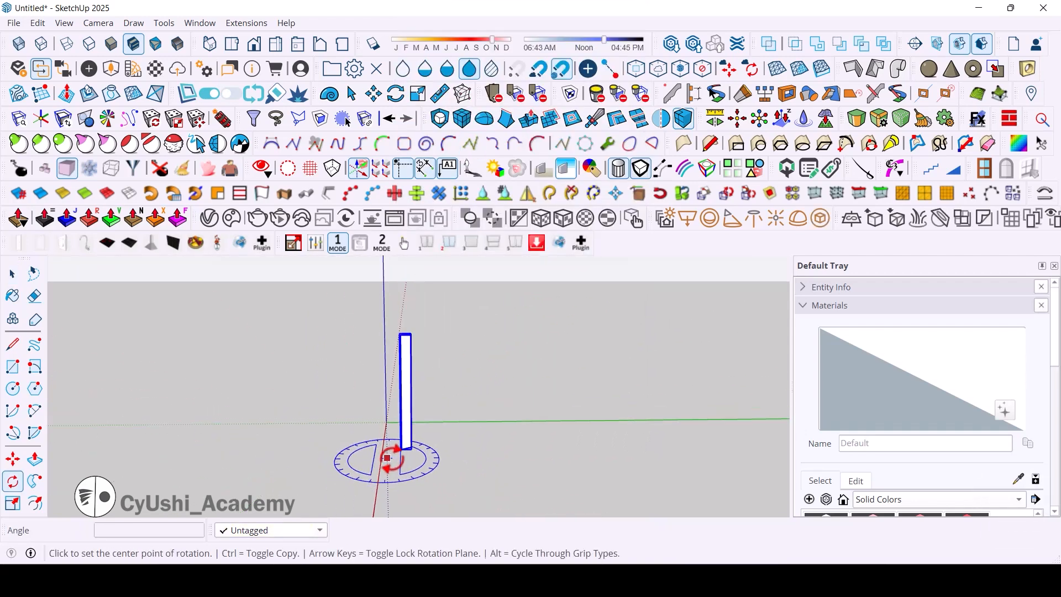
scroll(395, 465, up, 8)
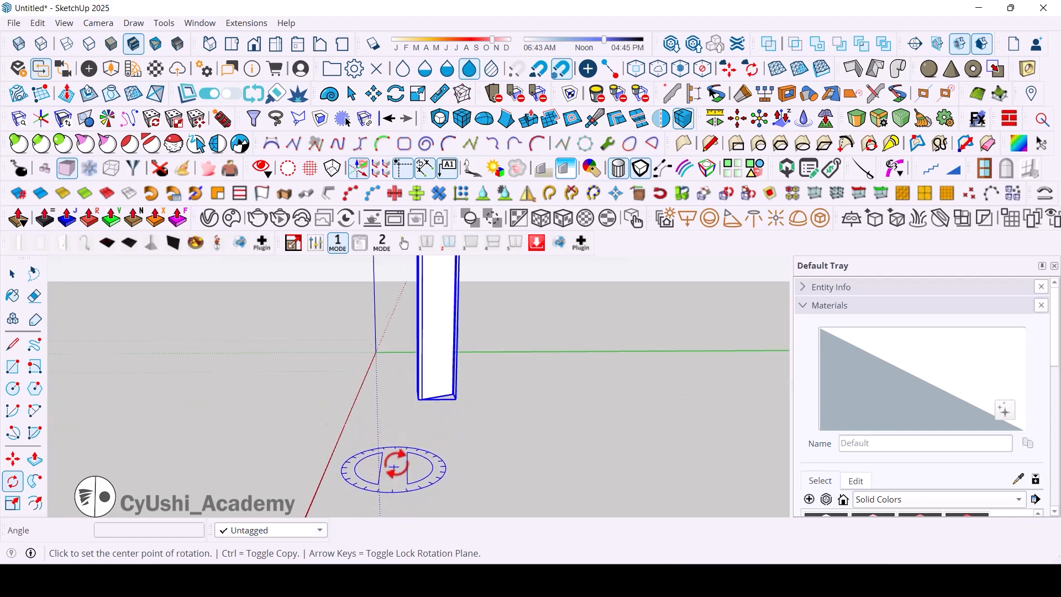
scroll(463, 388, down, 4)
shift+middle_drag(464, 375, 419, 462)
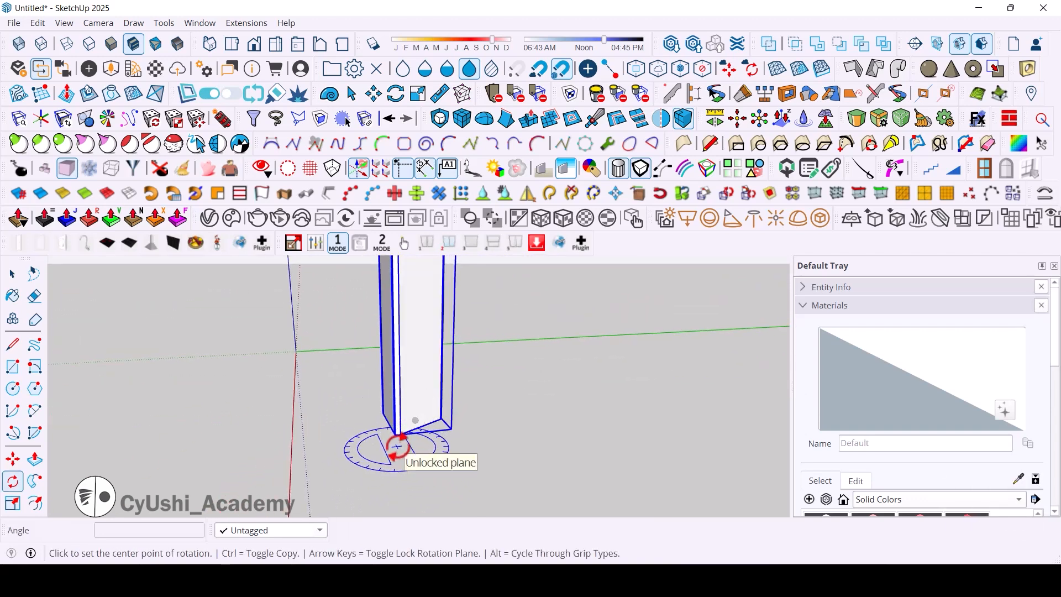
key(Right)
click(397, 445)
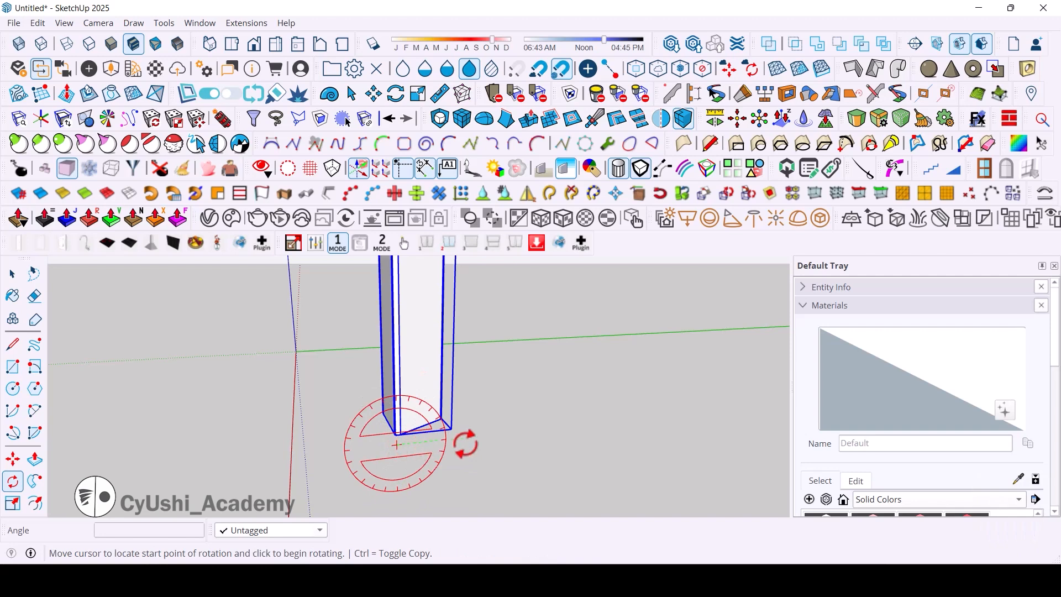
click(492, 440)
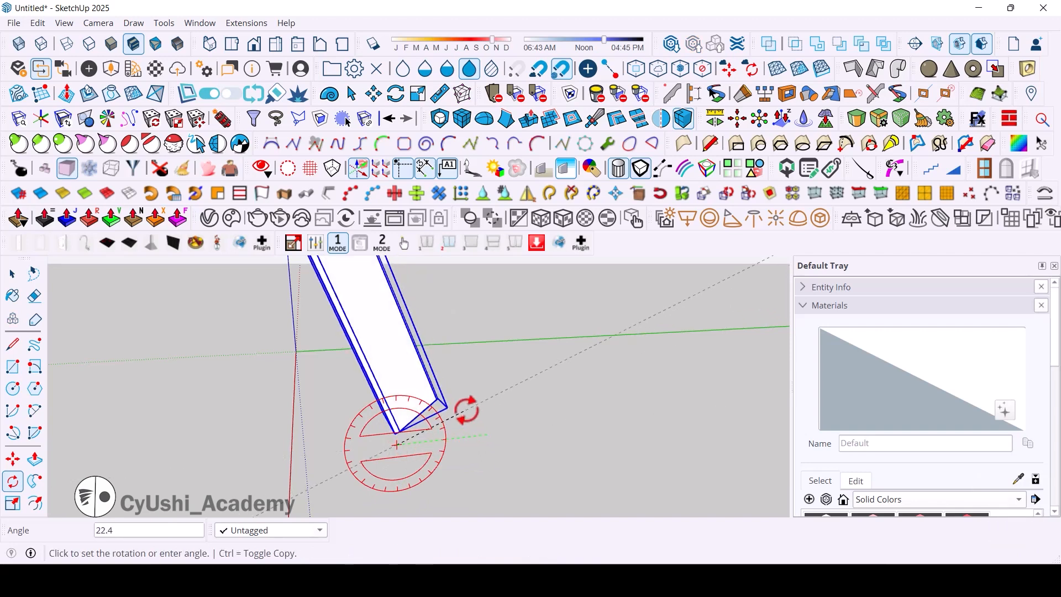
click(395, 485)
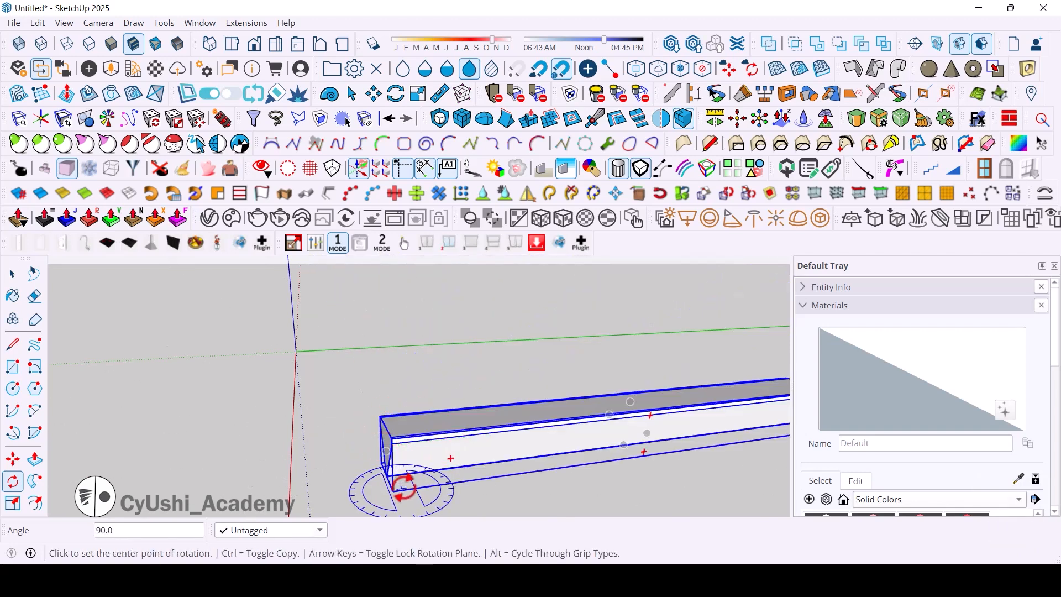
Move the prism group straight up by about 18.2 cm.
key(m)
click(461, 419)
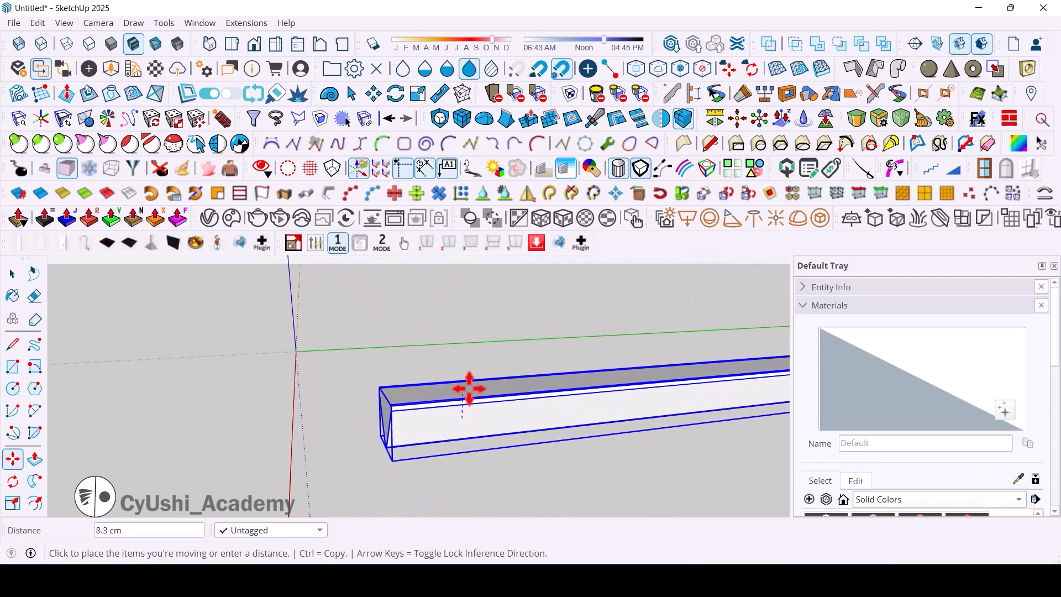
click(462, 362)
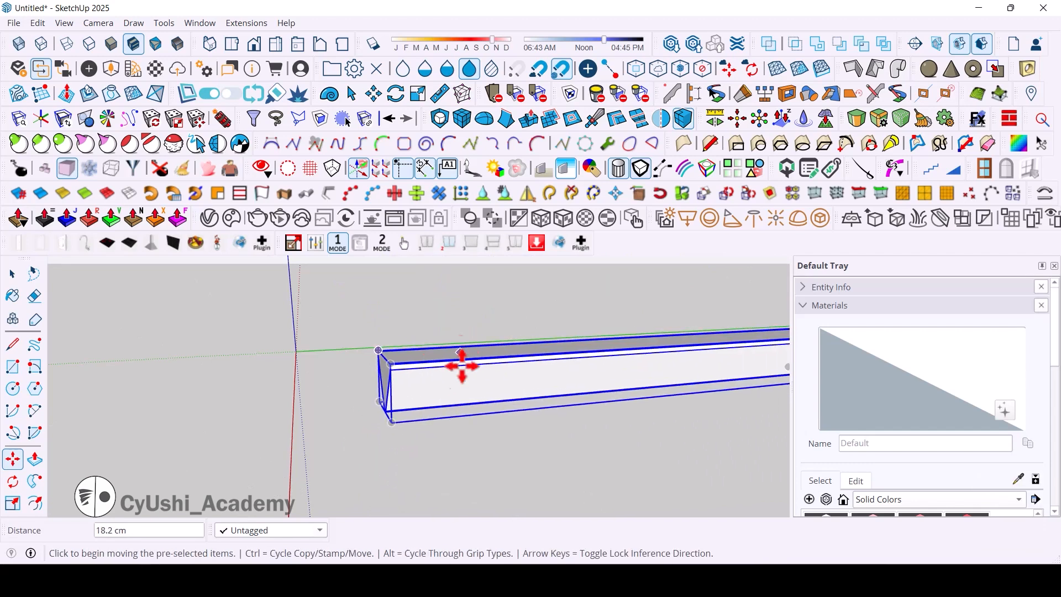
Copy the prism group 20 cm along the red axis beside the original and clear the selection.
middle_drag(462, 362, 569, 469)
key(m)
key(ctrl)
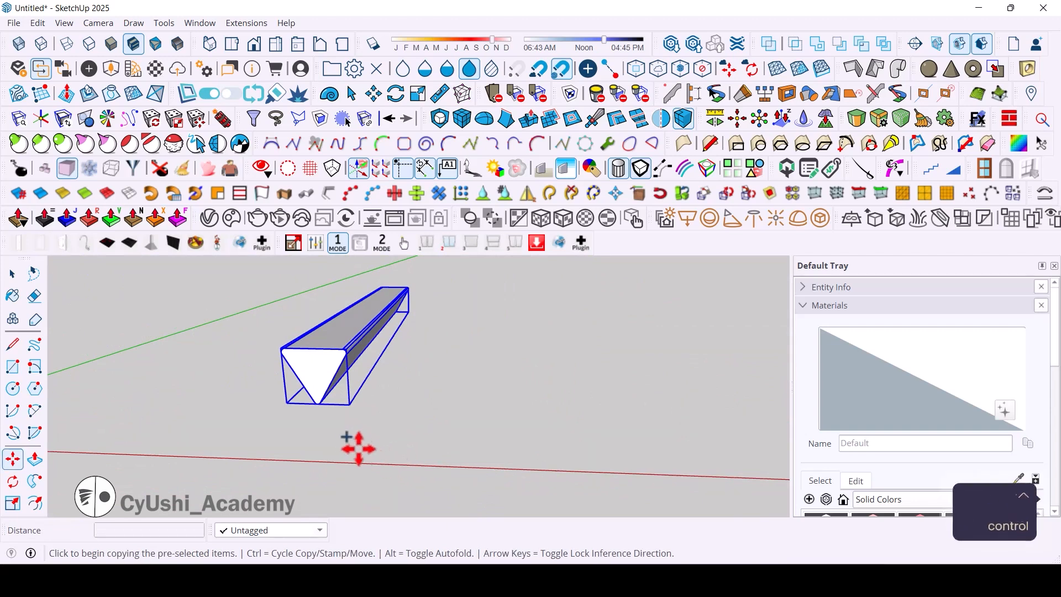
click(354, 446)
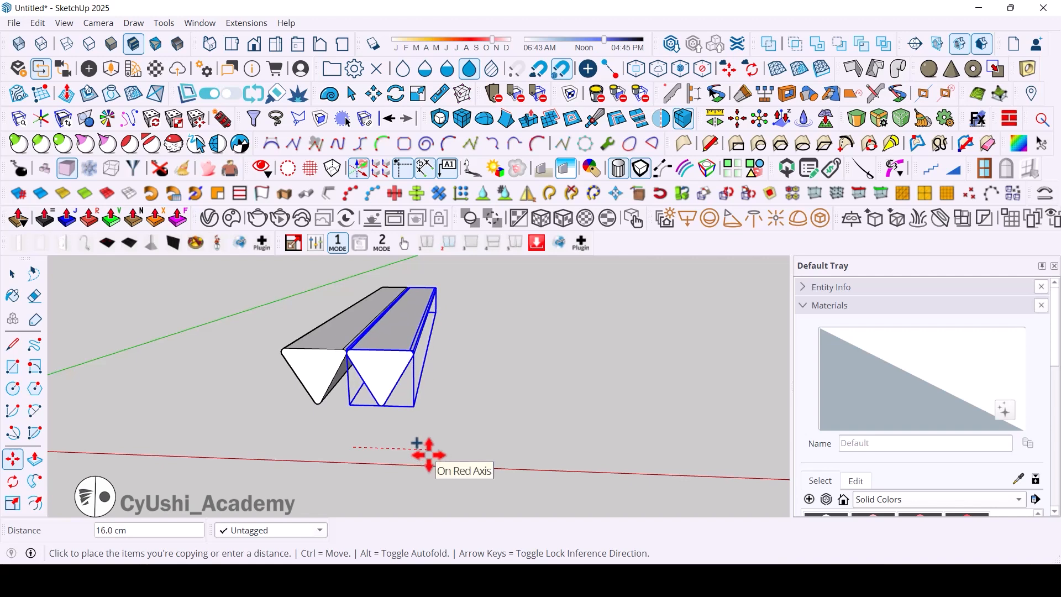
text(20)
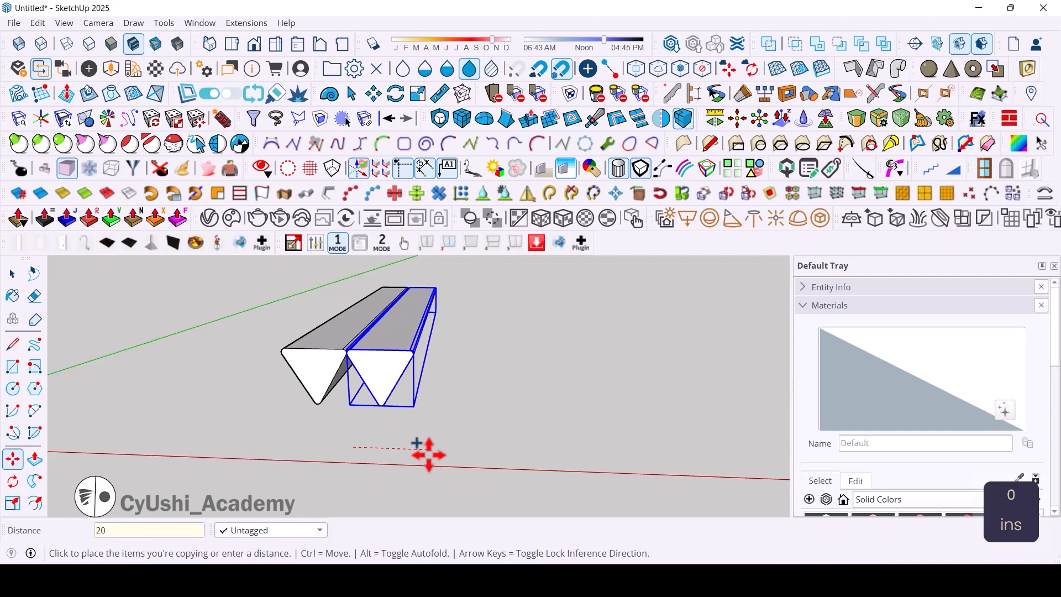
key(Return)
key(space)
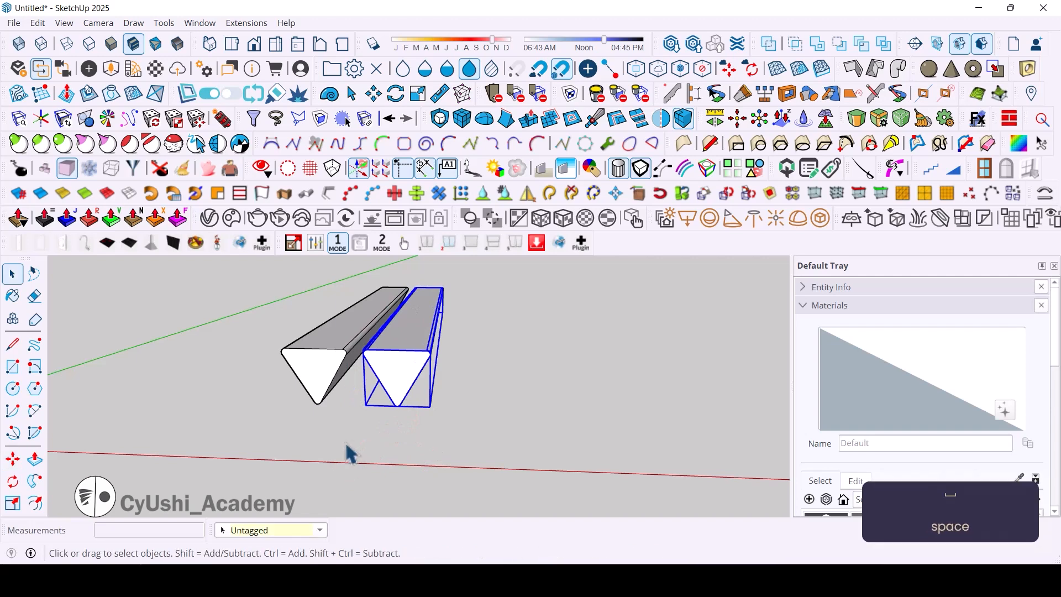
click(352, 455)
Draw a 60 cm vertical line along the blue axis in the empty space beside the two prisms.
middle_drag(351, 455, 307, 384)
scroll(472, 384, up, 5)
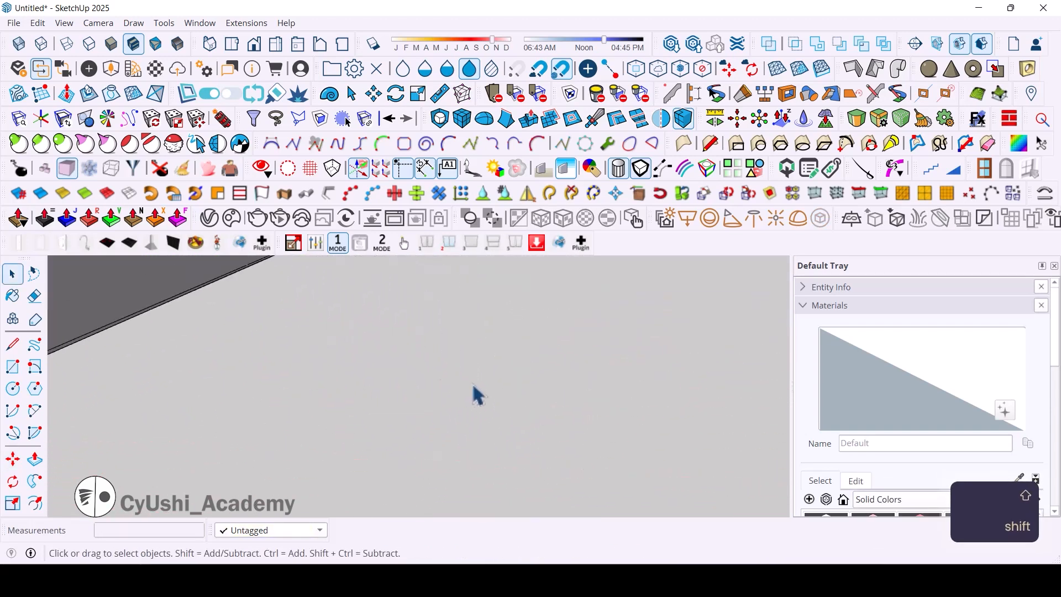
scroll(474, 387, down, 5)
middle_drag(632, 450, 503, 430)
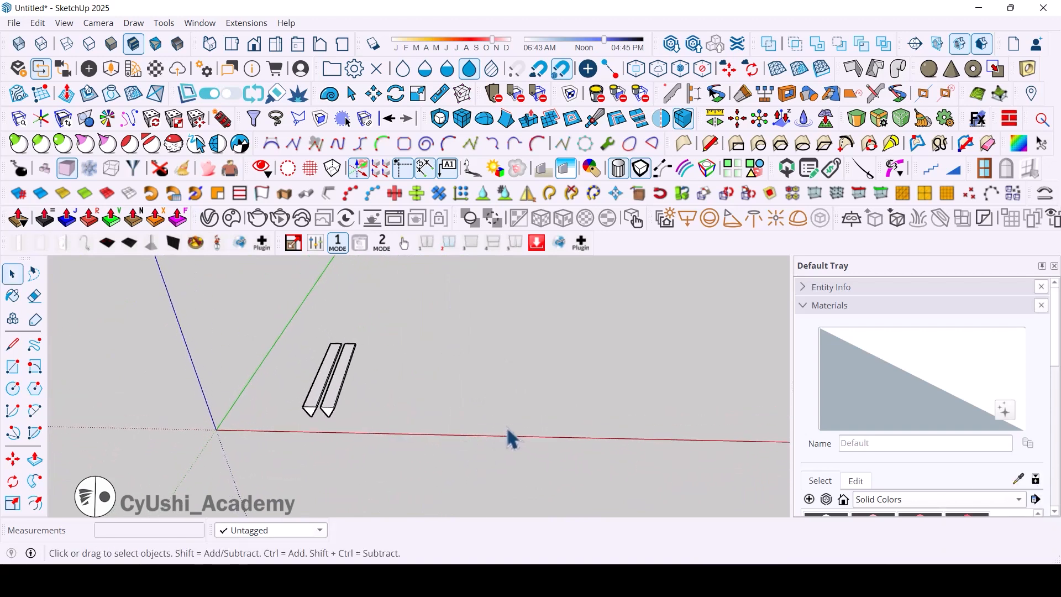
key(l)
click(514, 424)
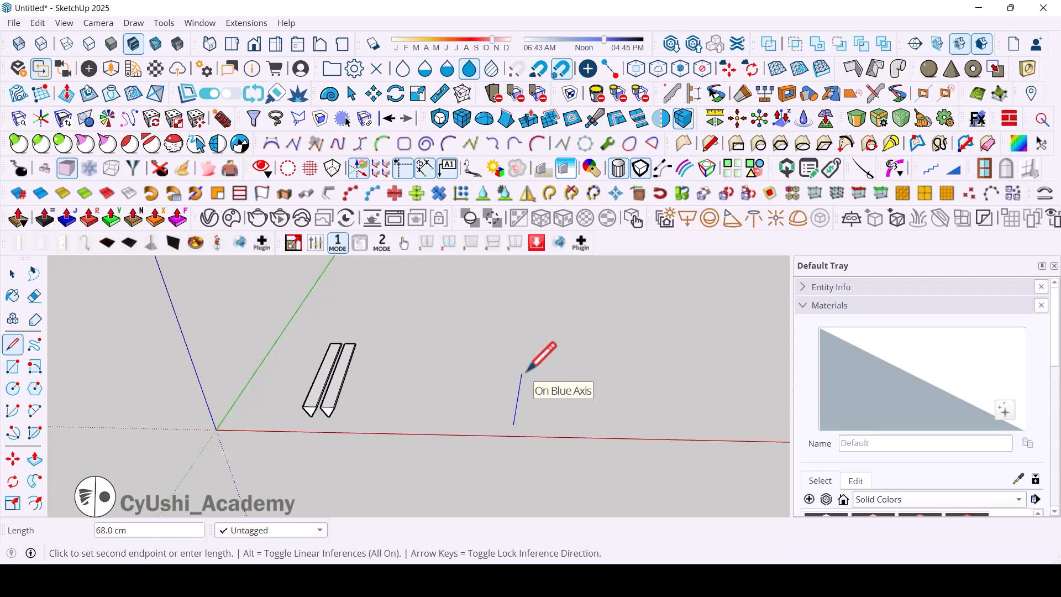
text(3.)
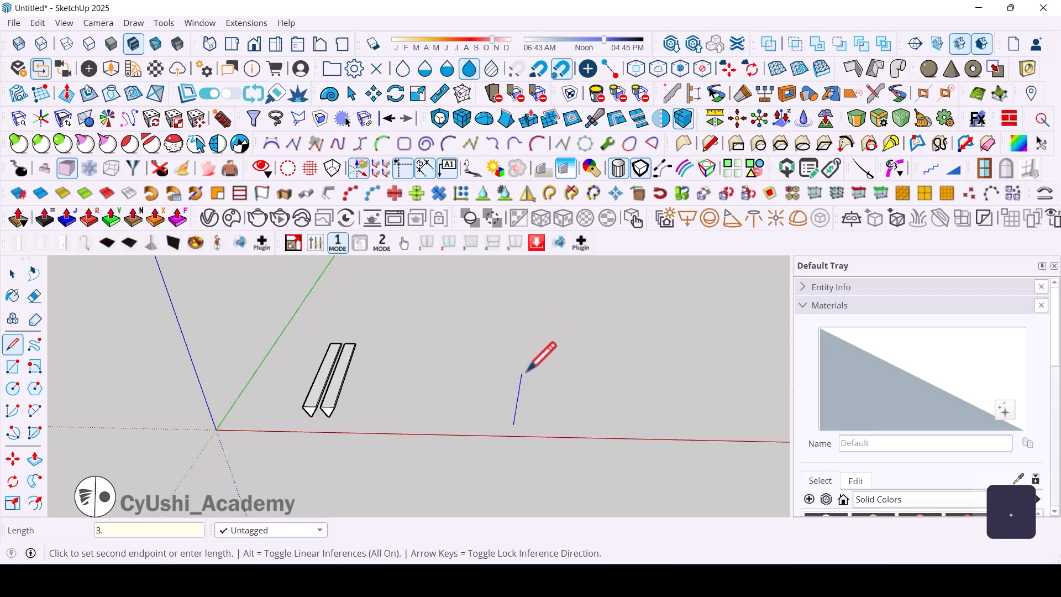
key(BackSpace)
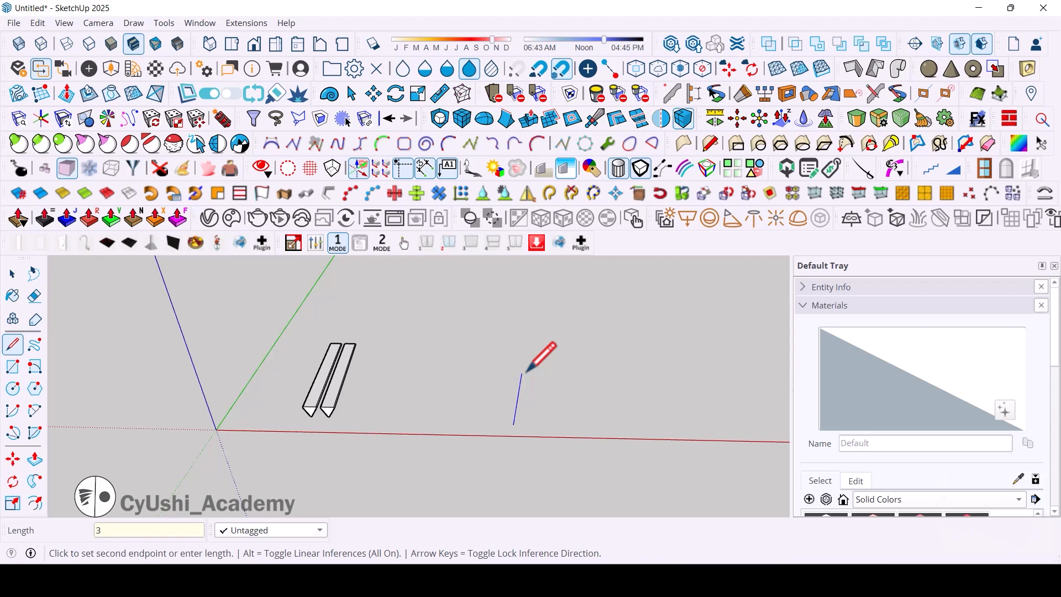
key(BackSpace)
text(60)
key(Return)
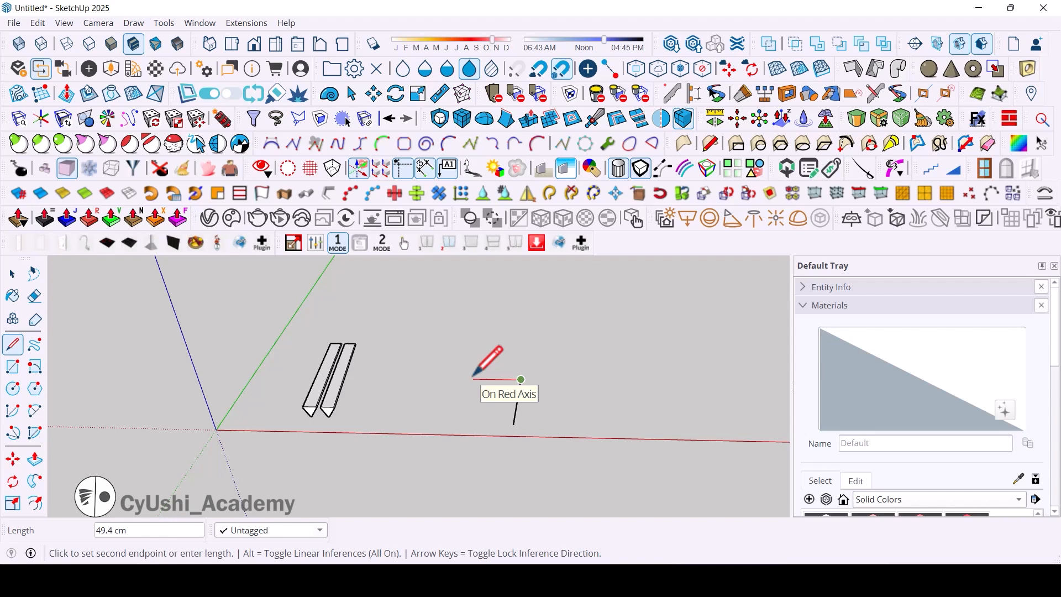
Continue the outline with a 40 cm line along the red axis and a vertical line down level with the start point.
text(40)
key(Return)
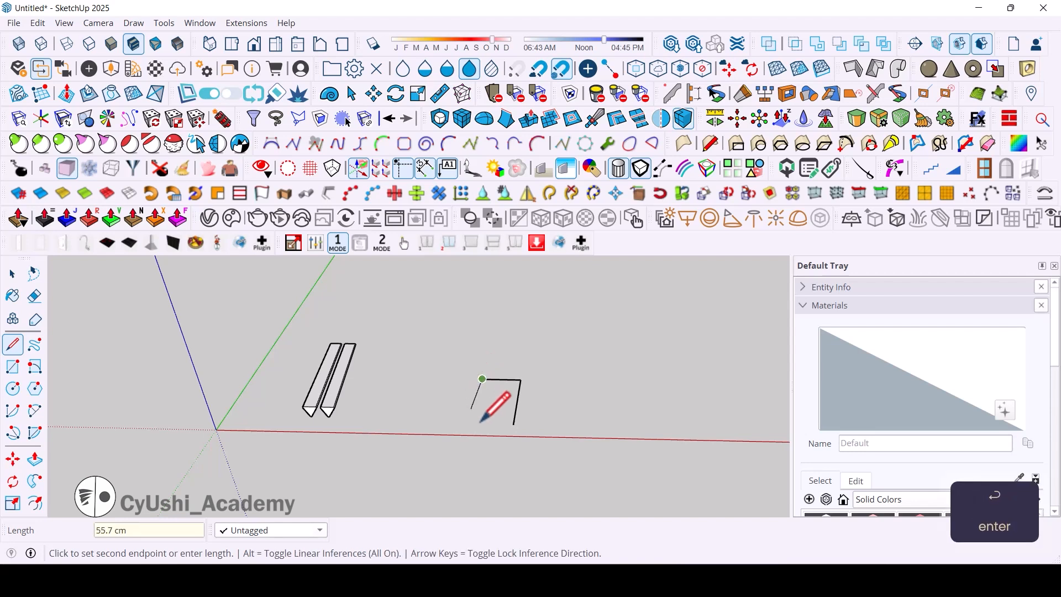
key(shift)
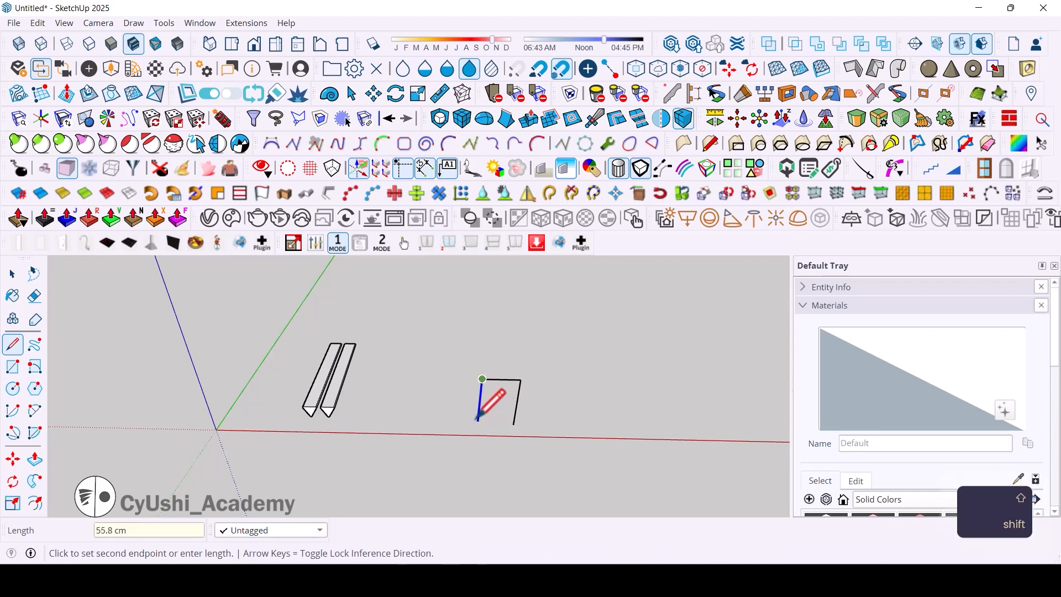
mouse_move(514, 427)
middle_down()
mouse_move(437, 432)
mouse_move(542, 372)
mouse_move(457, 425)
mouse_move(481, 403)
middle_up()
scroll(517, 382, up, 5)
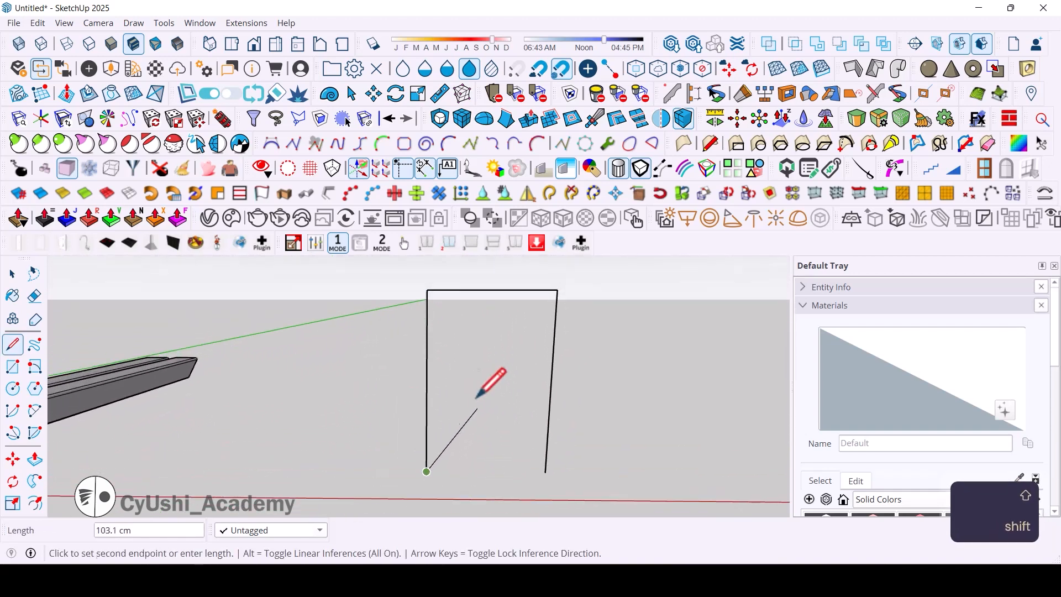
Move the top edge of the upright outline straight down by 15 cm.
key(space)
drag(378, 304, 572, 267)
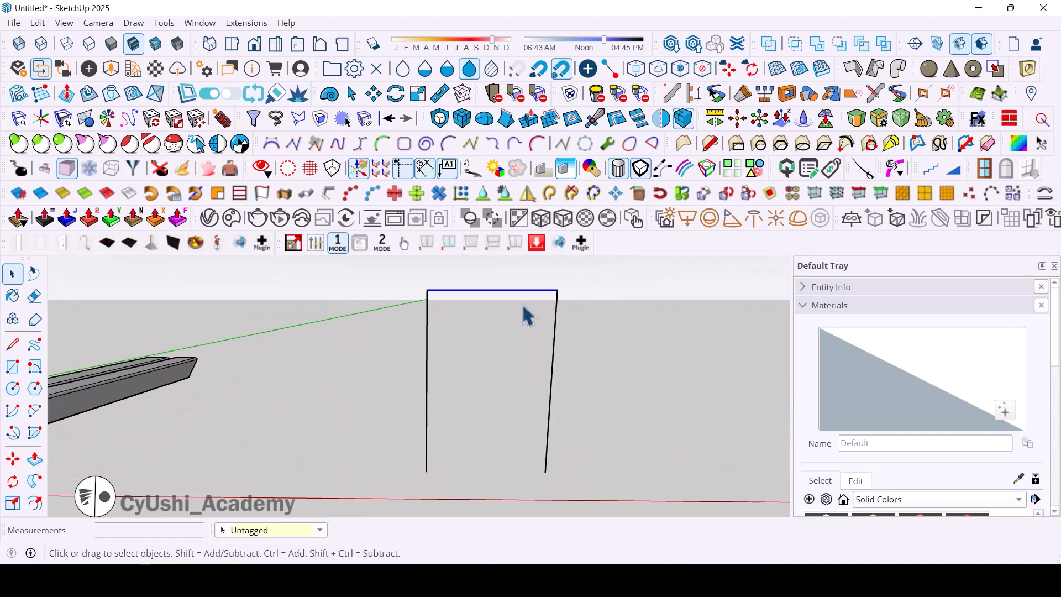
key(m)
click(556, 319)
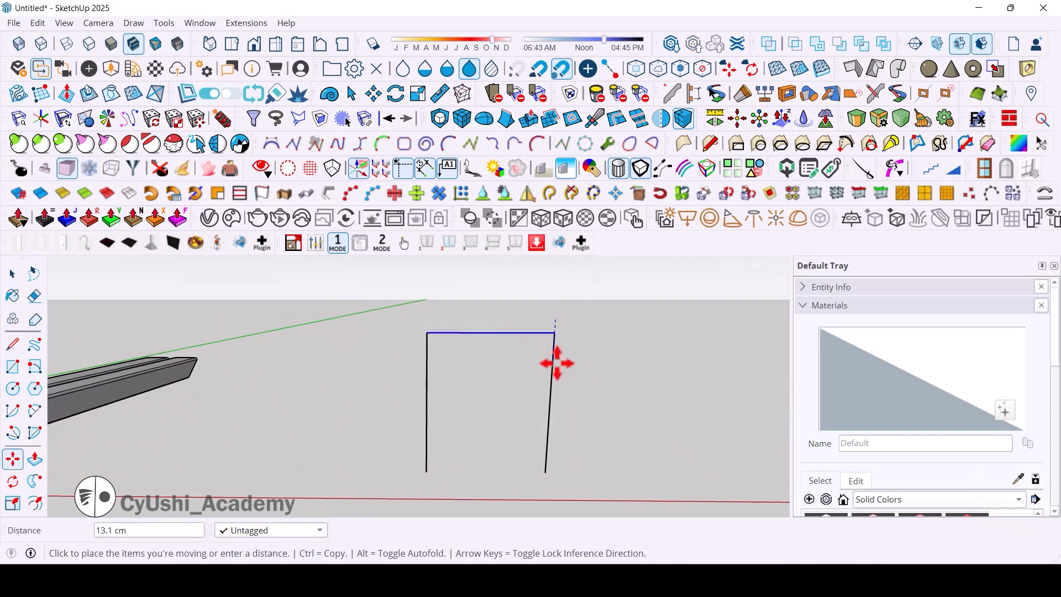
text(15)
key(Return)
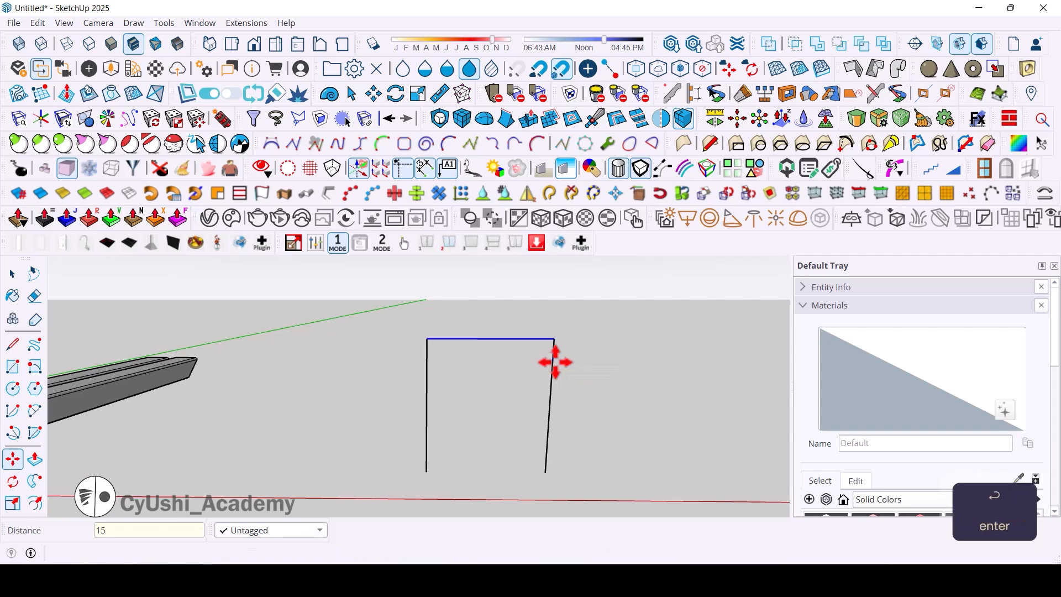
Check the entity information of the outline's first vertical edge and clear the selection.
key(space)
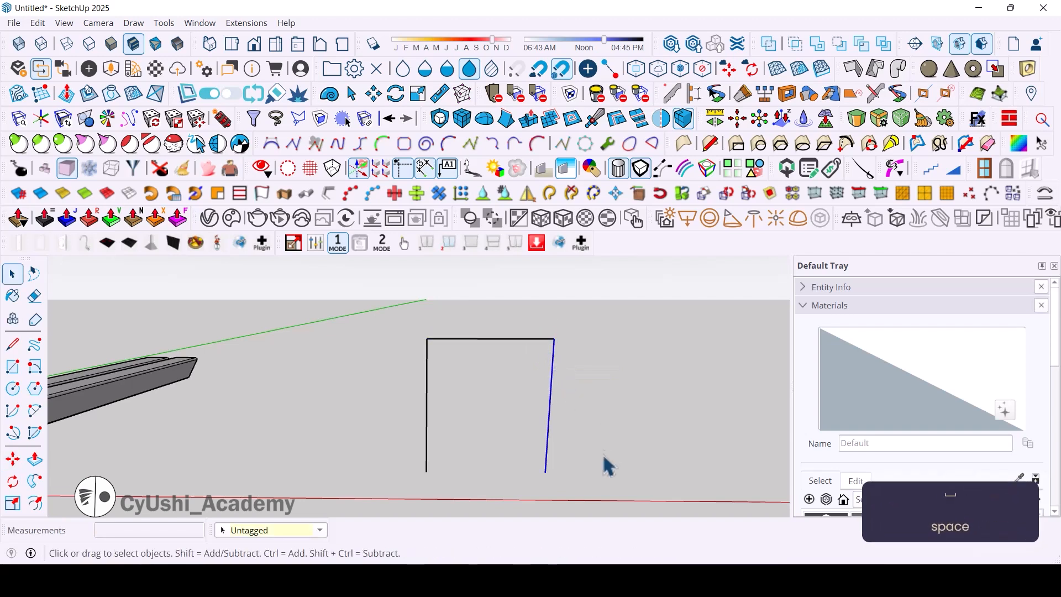
click(839, 290)
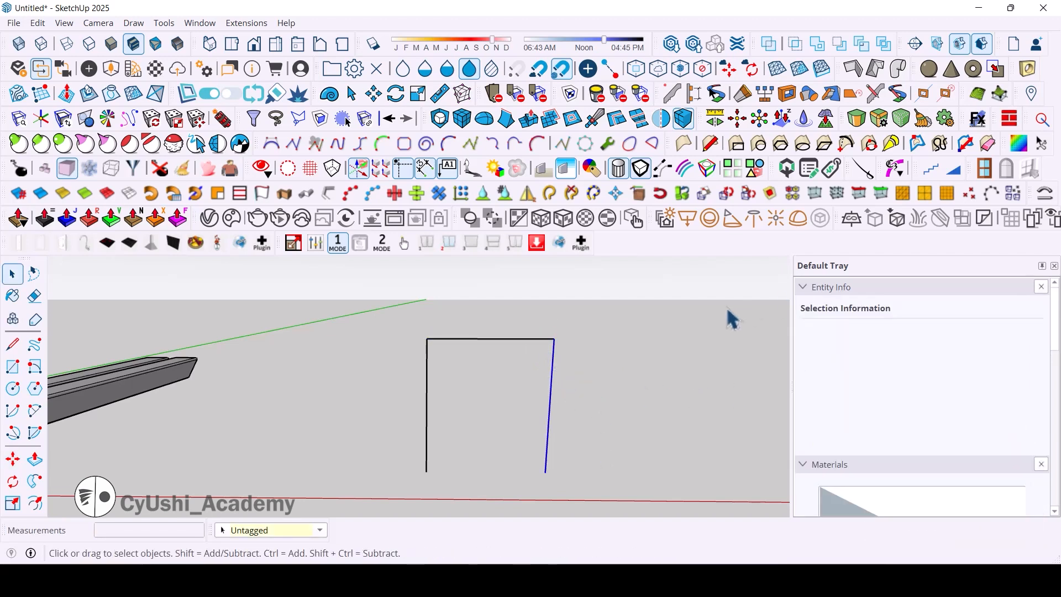
click(645, 388)
Draw 5 cm line segments inward along the outline's top edge from both upper corners to mark the rounding points.
middle_drag(578, 414, 539, 371)
mouse_move(457, 349)
middle_down()
mouse_move(417, 339)
mouse_move(509, 334)
mouse_move(471, 359)
middle_up()
scroll(469, 330, up, 5)
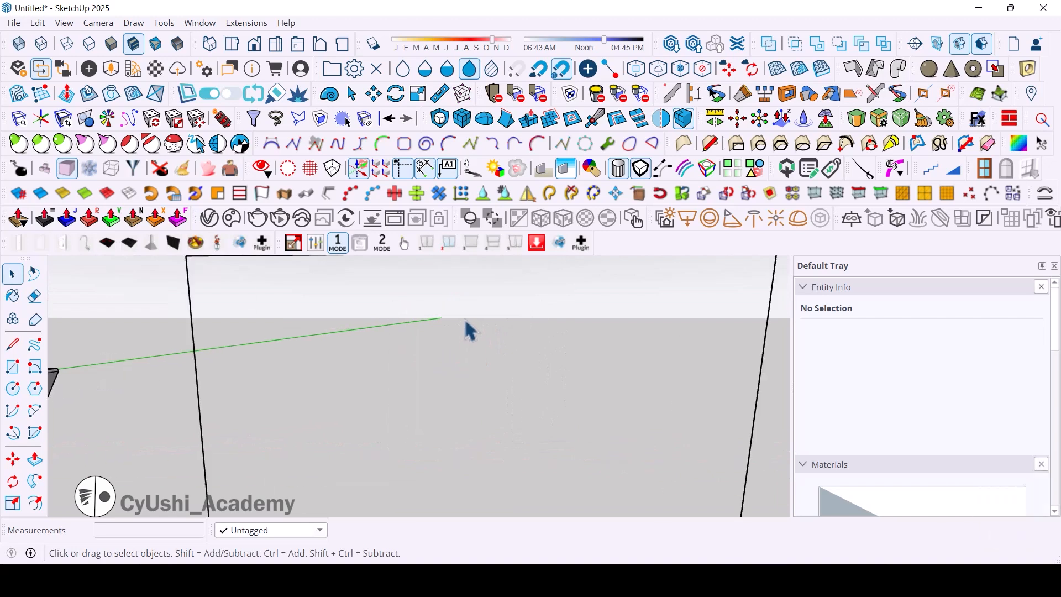
scroll(466, 330, down, 5)
scroll(468, 330, up, 4)
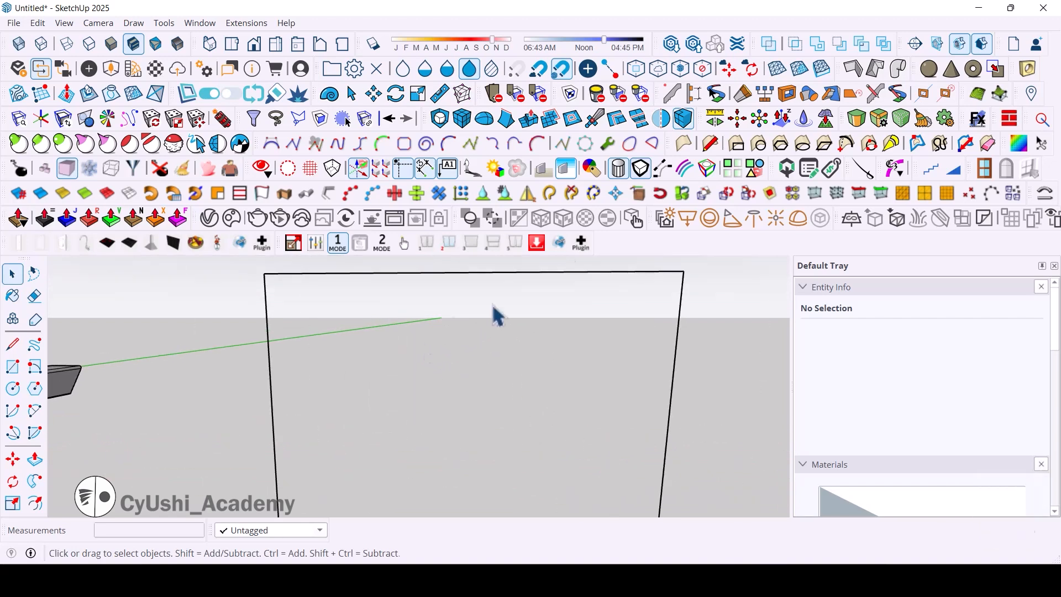
key(l)
click(685, 271)
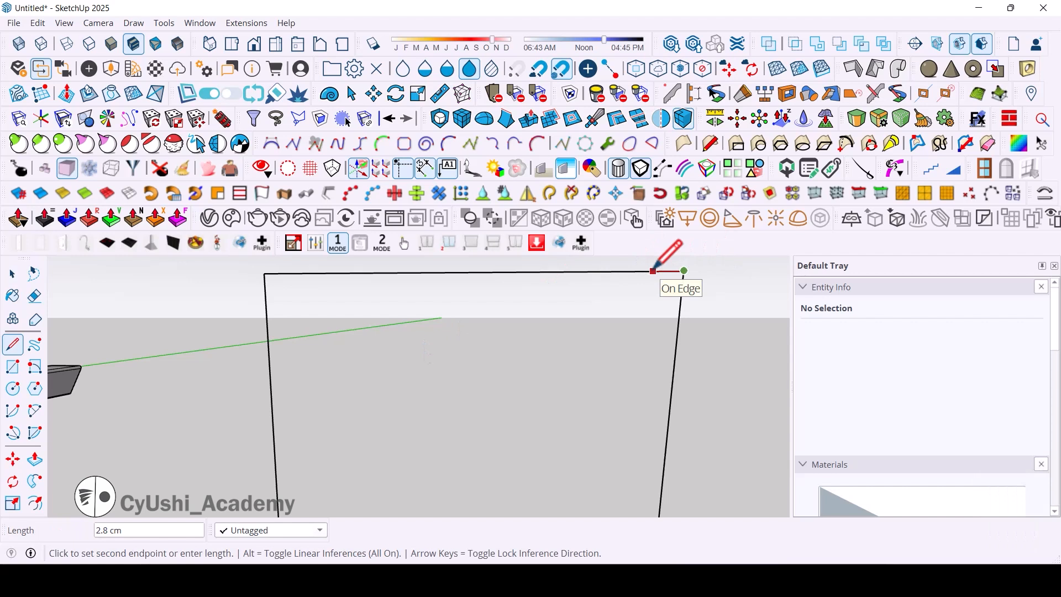
text(5)
key(Return)
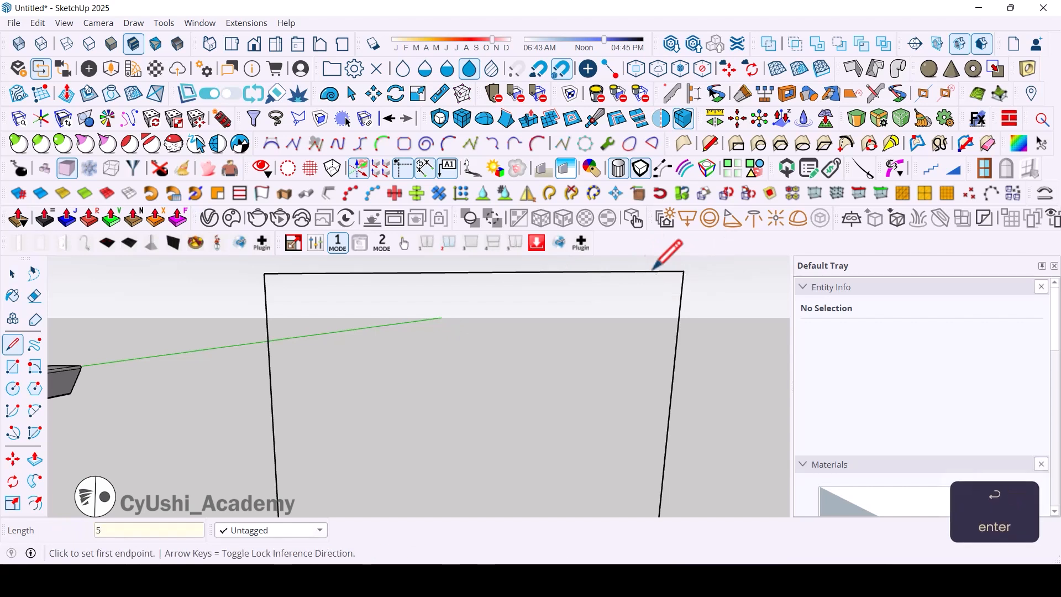
click(264, 273)
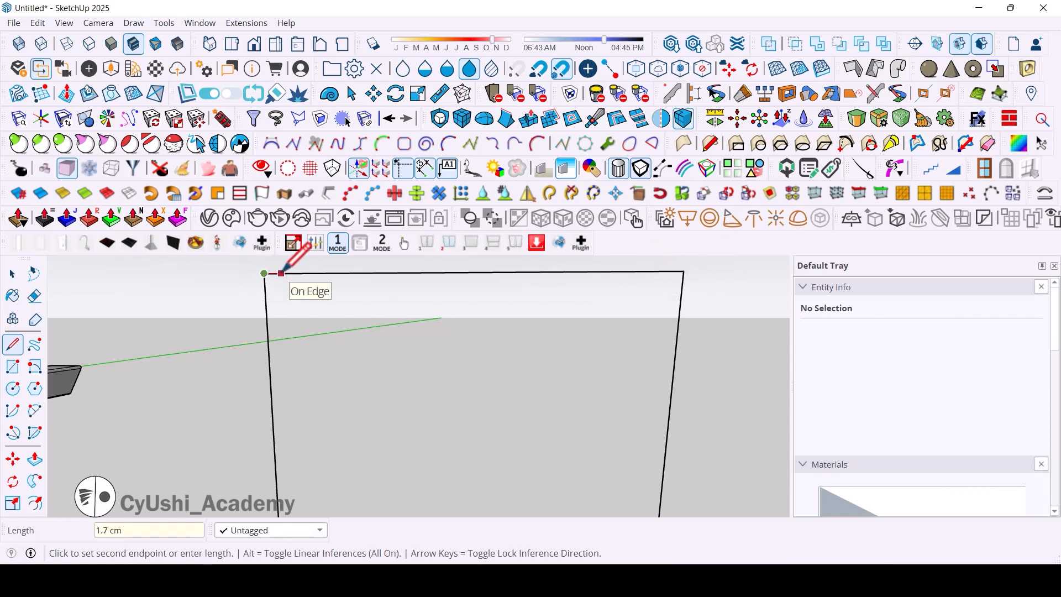
text(5)
key(Return)
key(a)
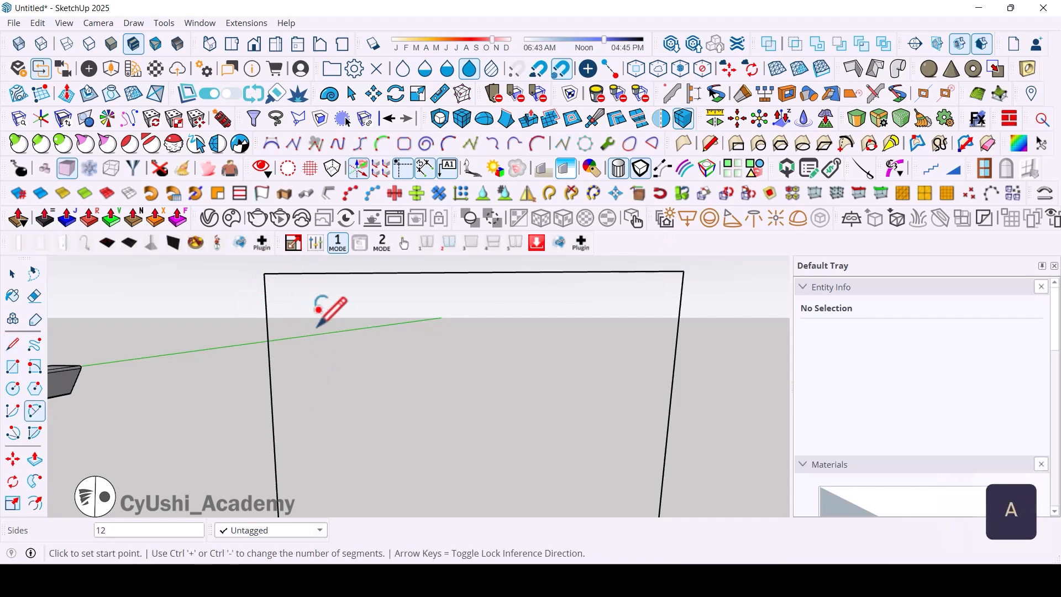
click(314, 273)
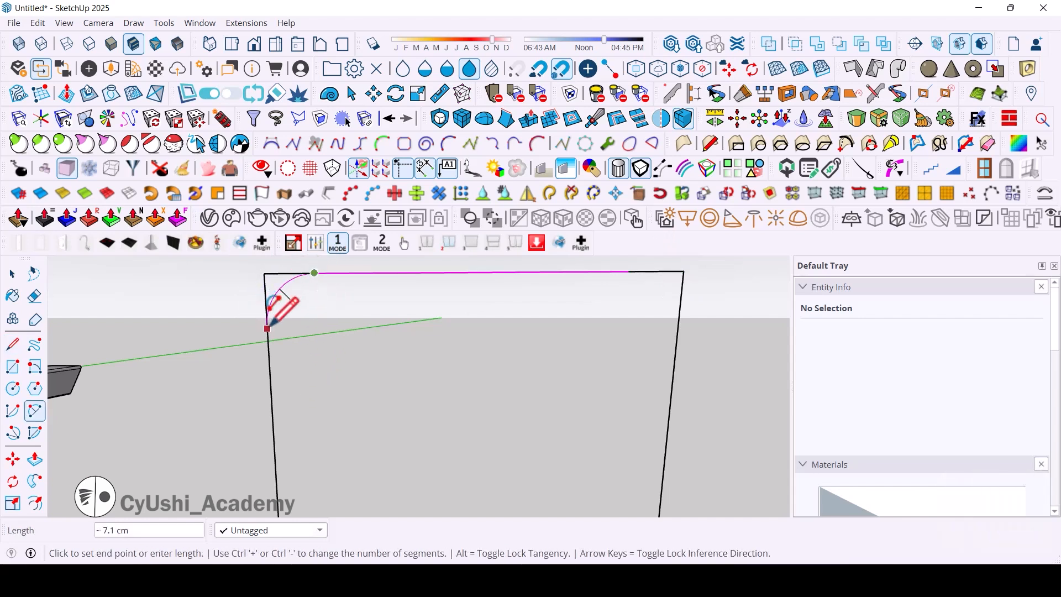
click(269, 324)
key(Escape)
Draw 5 cm line segments down both vertical edges from the outline's upper corners to mark the rounding points.
key(l)
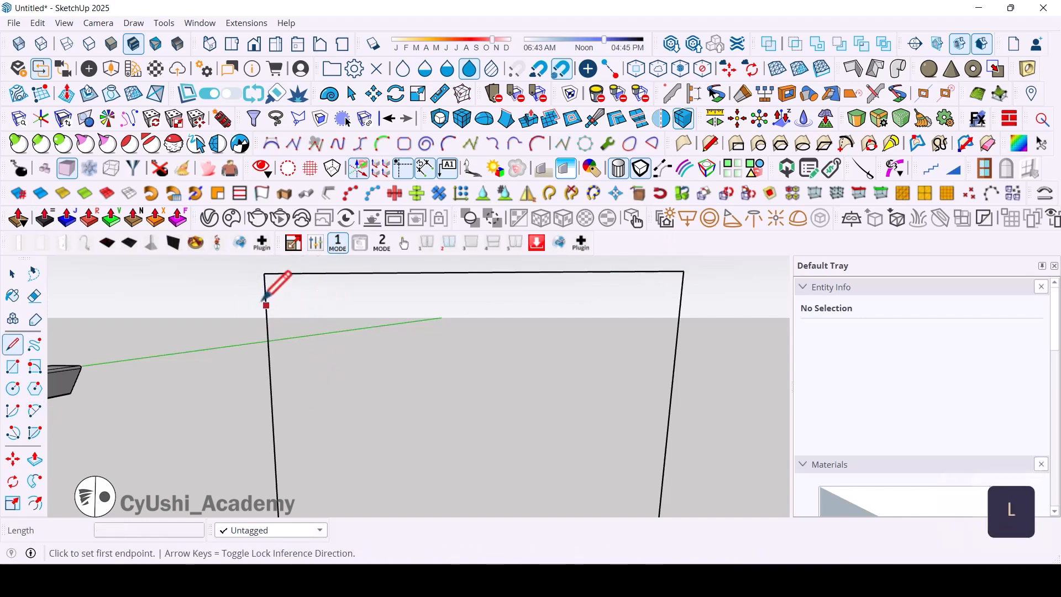
click(264, 273)
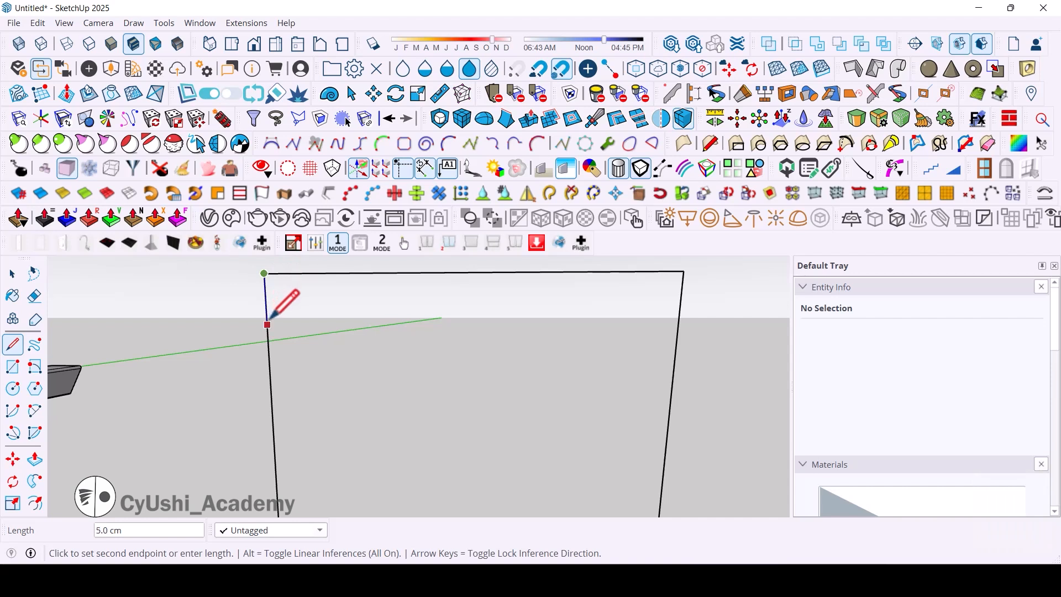
click(268, 323)
click(684, 271)
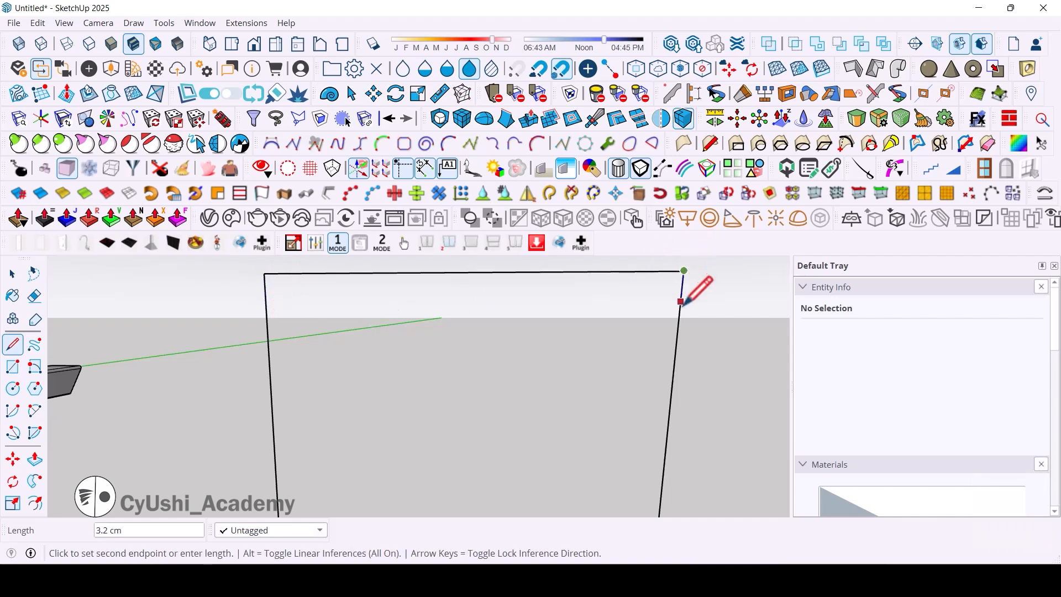
click(679, 325)
Draw tangent two-point arcs of 5 cm radius between the marked points across both upper corners of the outline.
key(a)
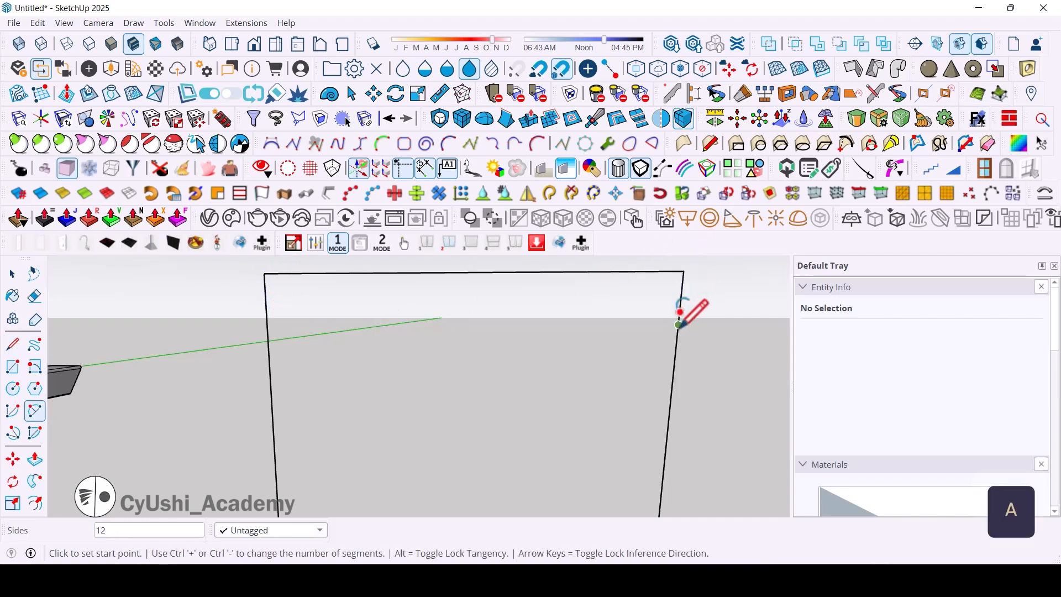
click(679, 324)
click(629, 271)
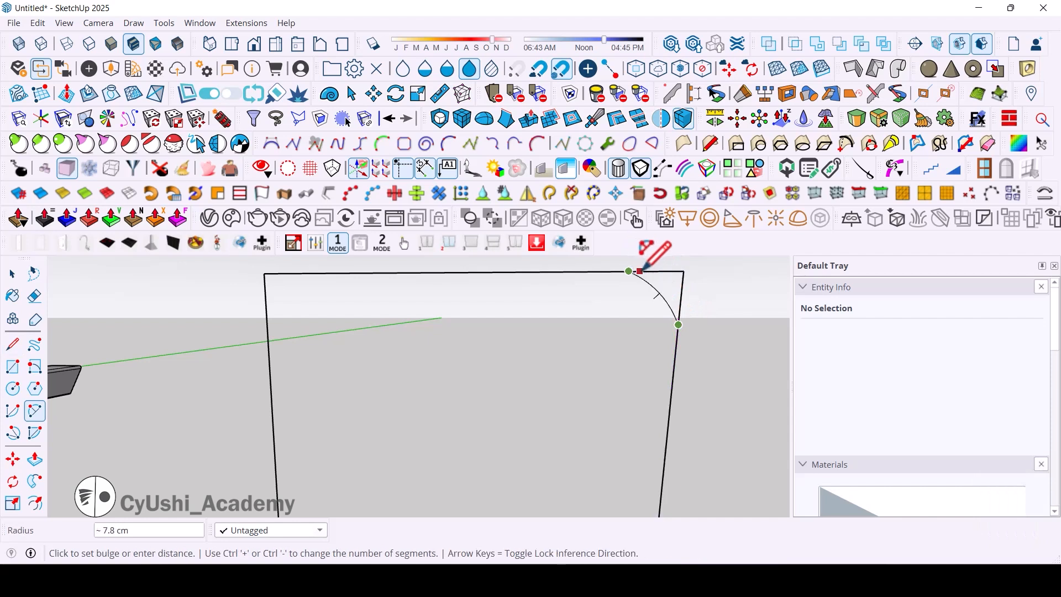
click(655, 271)
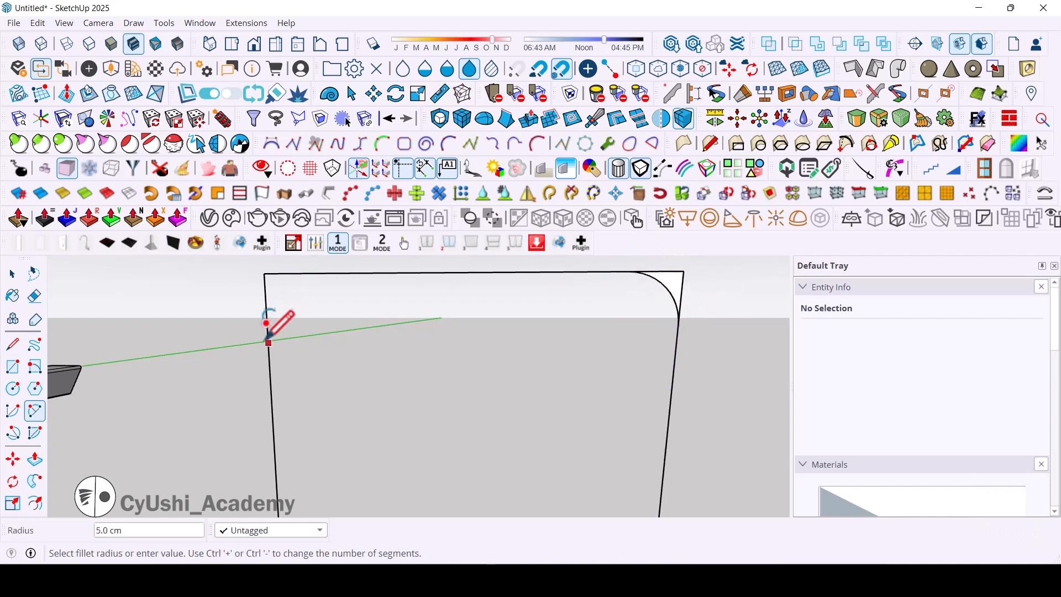
click(267, 324)
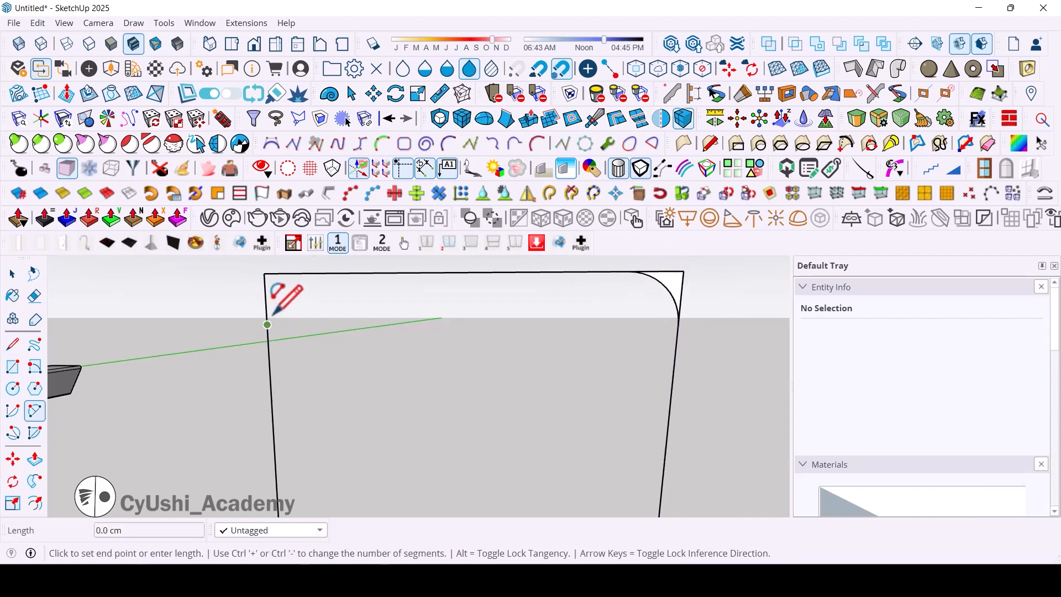
click(315, 273)
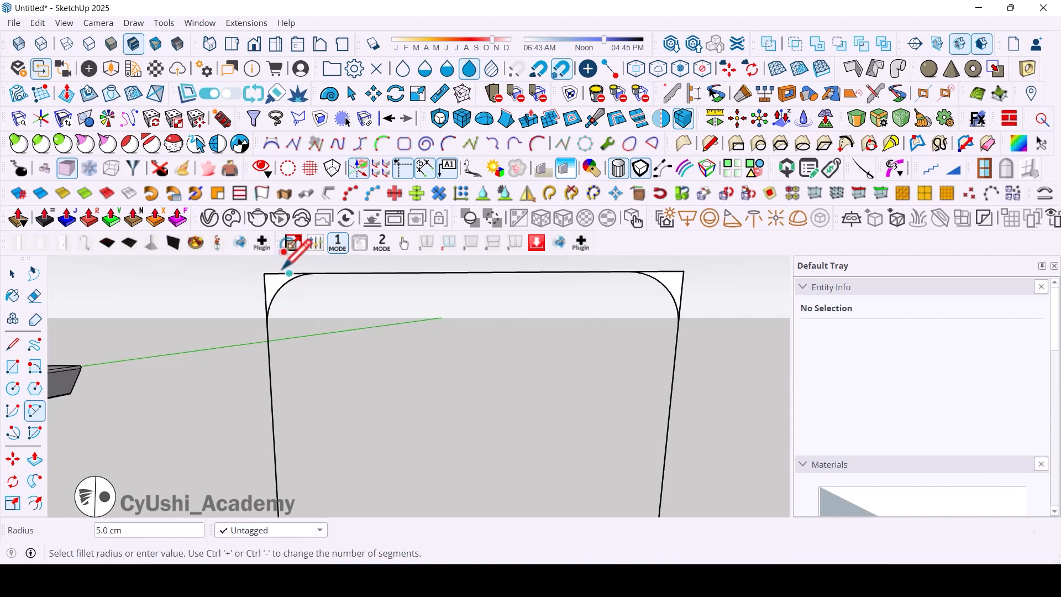
Erase the sharp corner segments outside the two arcs at the top of the outline.
key(e)
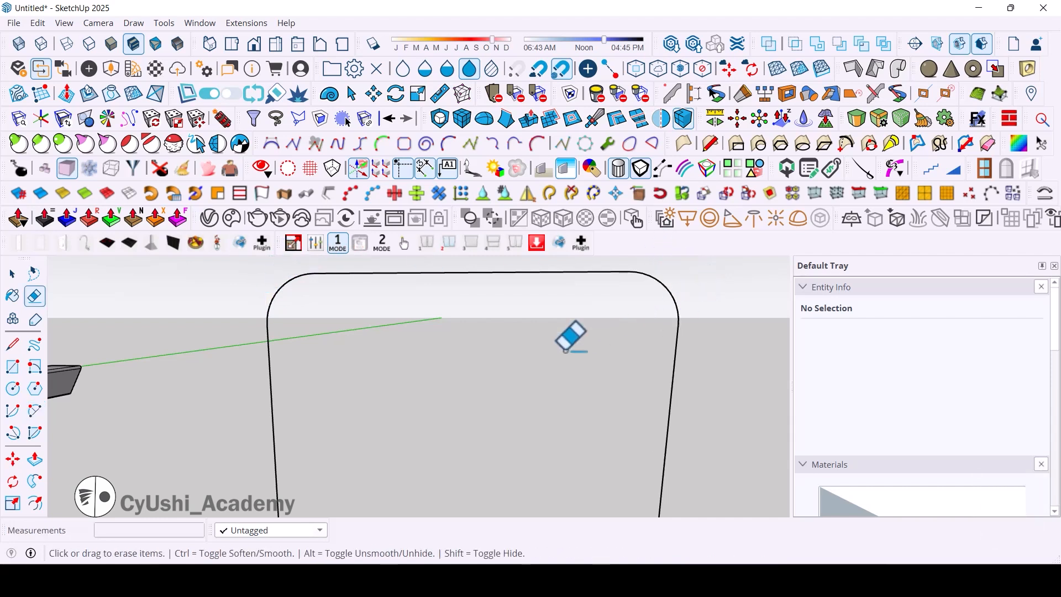
scroll(551, 375, down, 3)
scroll(570, 428, up, 2)
shift+middle_drag(570, 428, 521, 357)
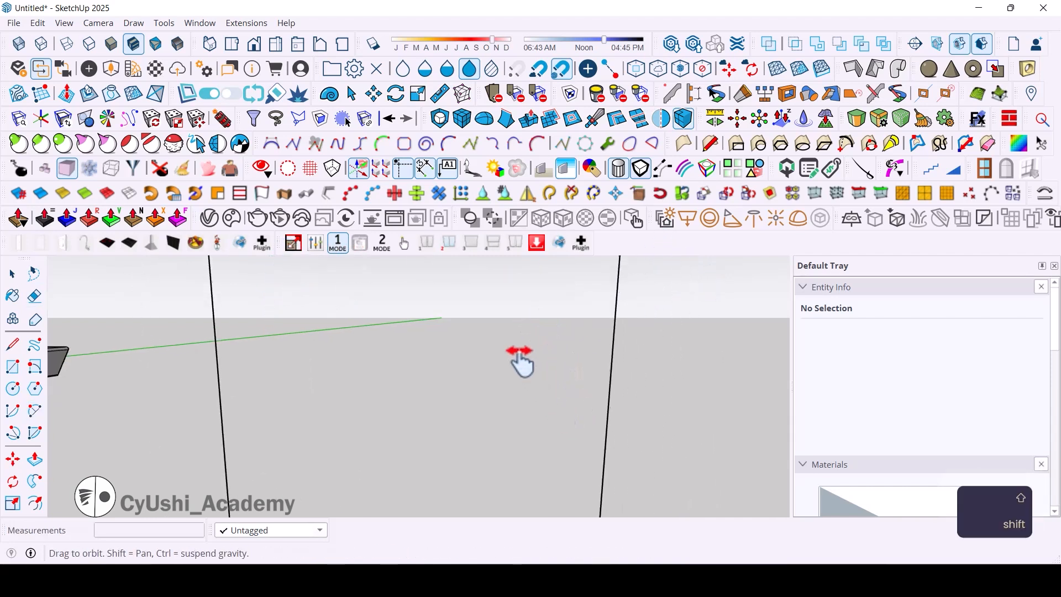
Draw a line between the two lower endpoints of the rounded leg outline to close it into a face.
scroll(526, 370, down, 1)
scroll(527, 372, down, 3)
scroll(557, 391, up, 3)
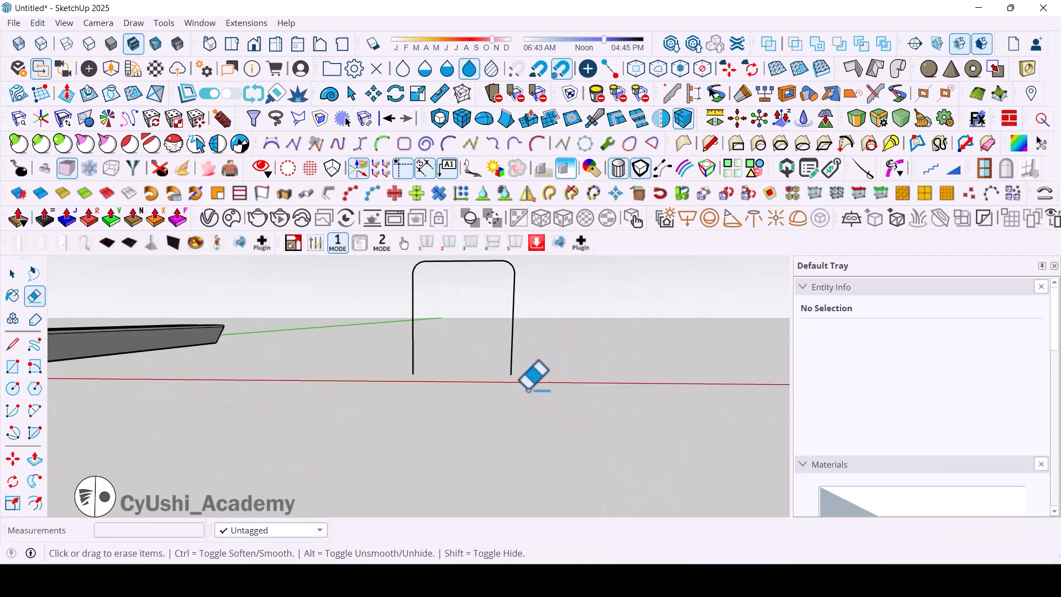
scroll(517, 373, down, 2)
mouse_move(520, 362)
middle_down()
mouse_move(497, 367)
mouse_move(493, 396)
mouse_move(407, 435)
mouse_move(485, 426)
mouse_move(498, 399)
middle_up()
key(e)
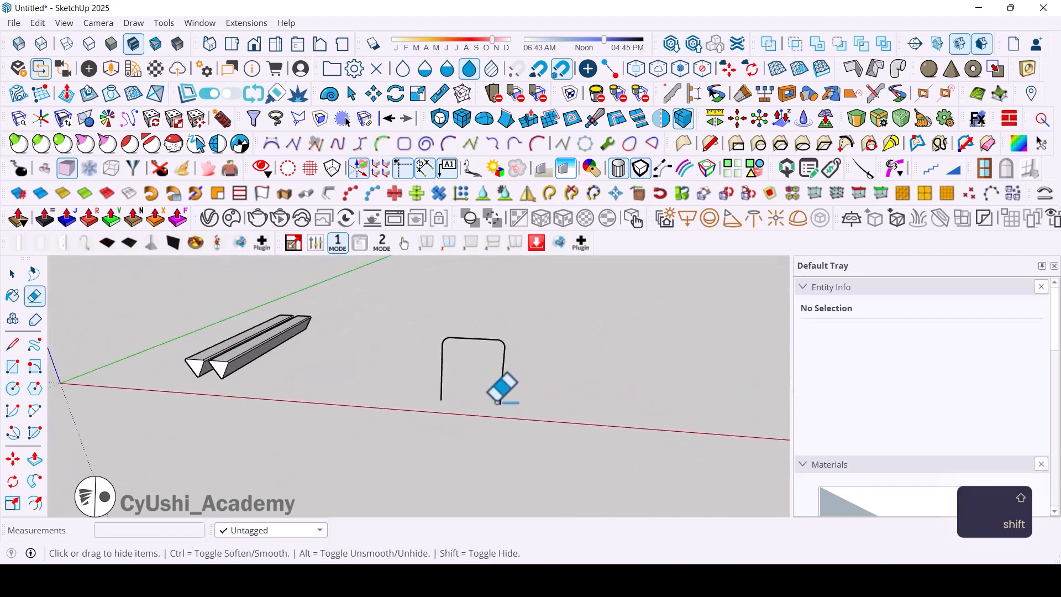
key(shift)
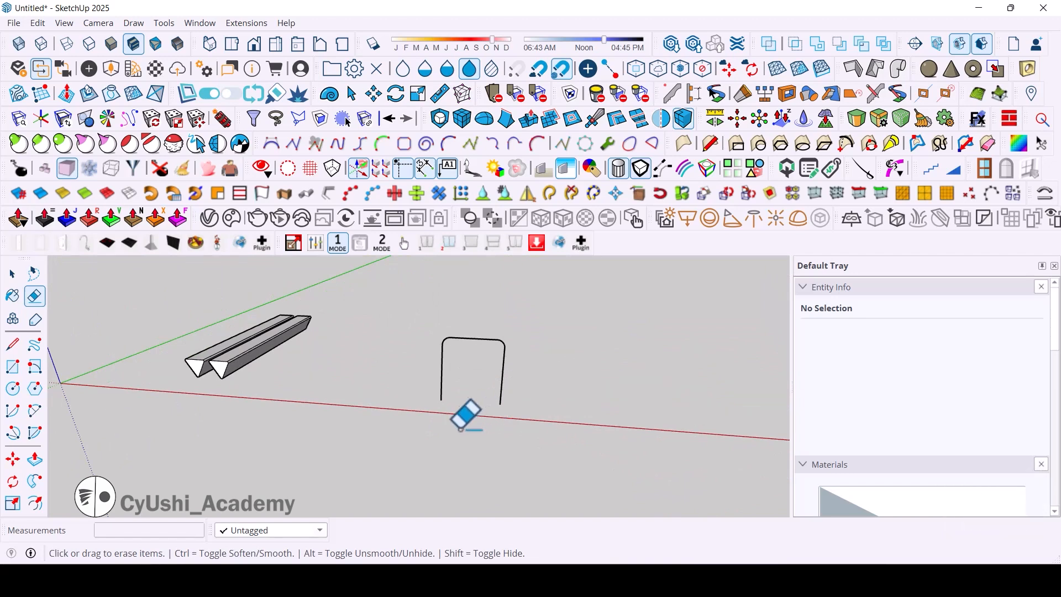
key(l)
click(500, 404)
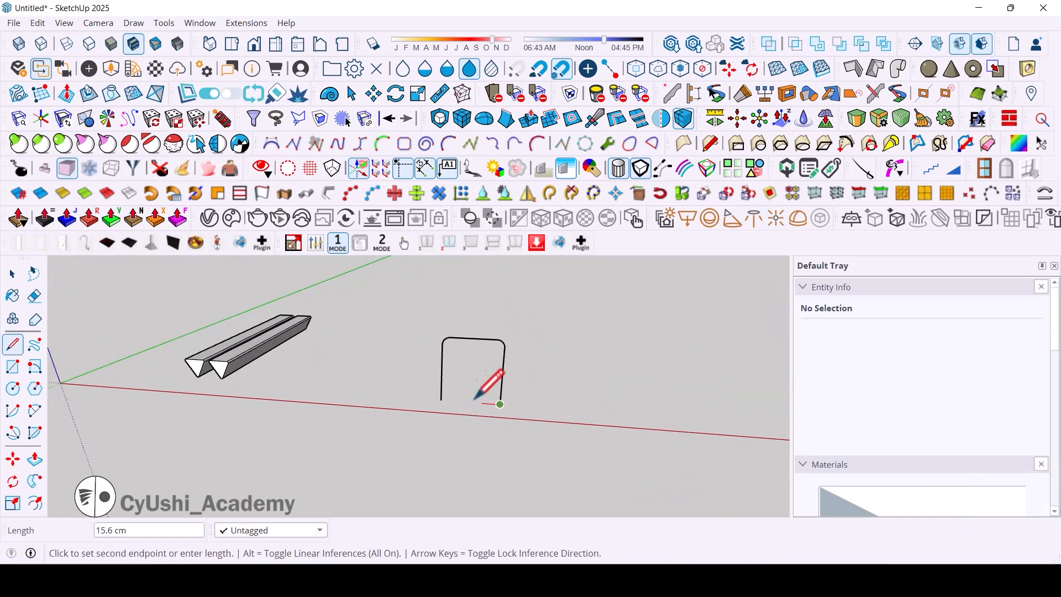
click(448, 400)
mouse_move(448, 390)
middle_down()
mouse_move(481, 391)
mouse_move(475, 383)
mouse_move(450, 415)
mouse_move(457, 419)
middle_up()
scroll(477, 384, up, 3)
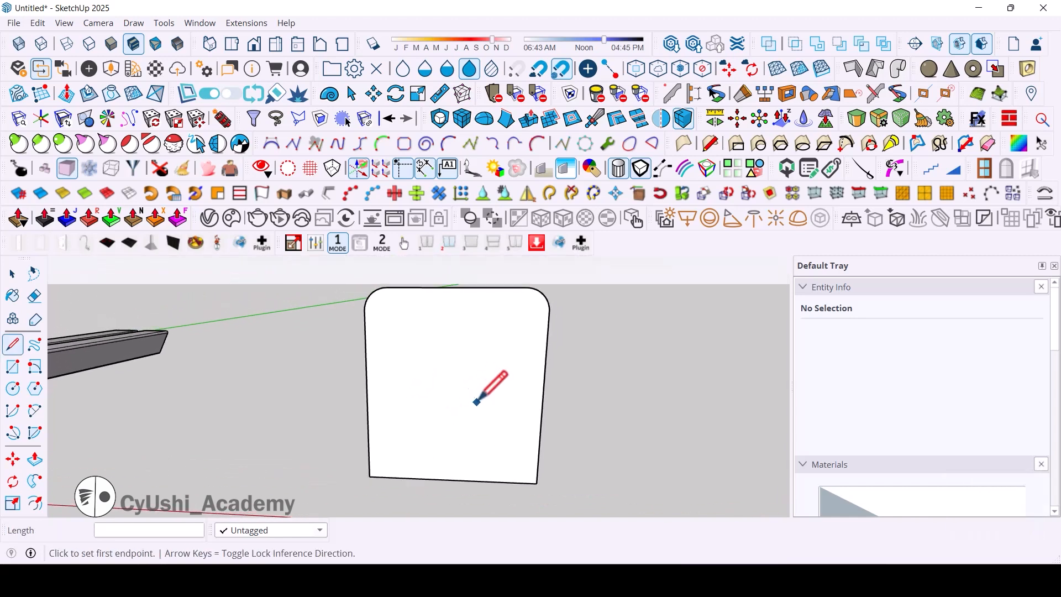
Offset the leg face 5 cm inward and draw lines from the inner lower corners down to the bottom edge.
click(35, 504)
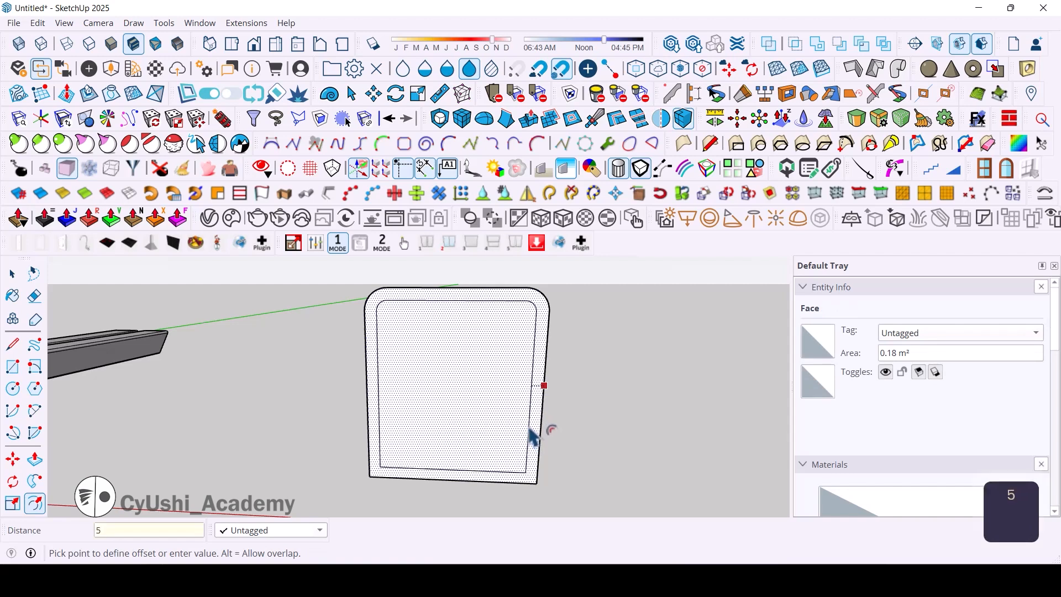
key(Return)
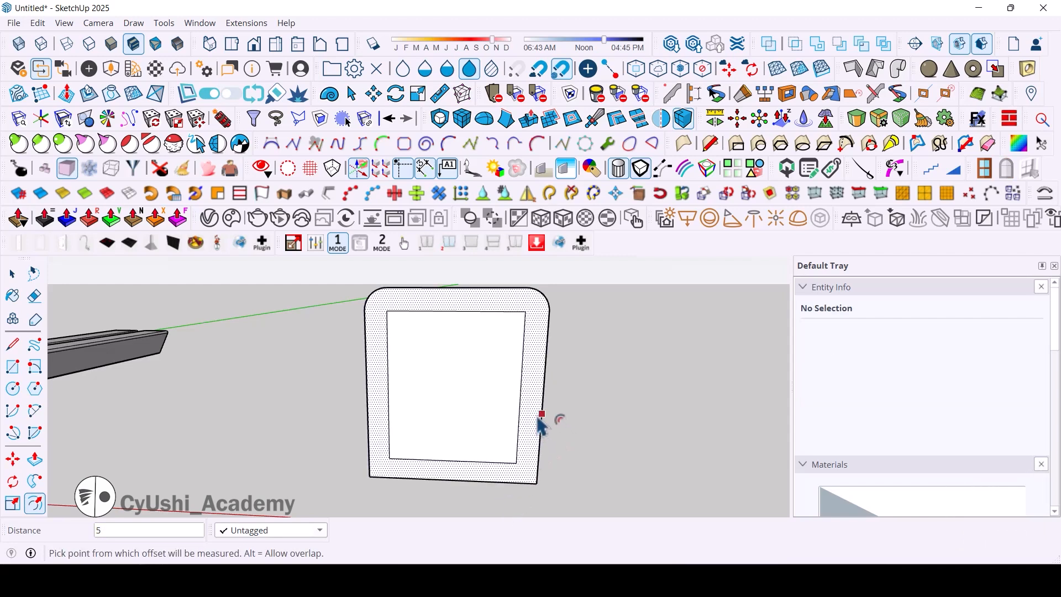
key(l)
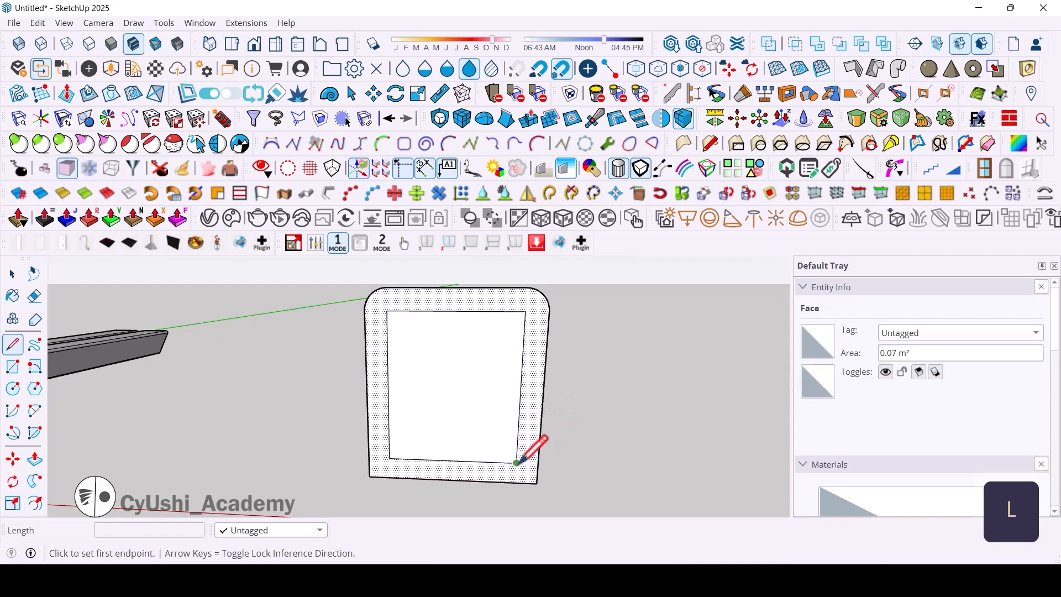
click(516, 463)
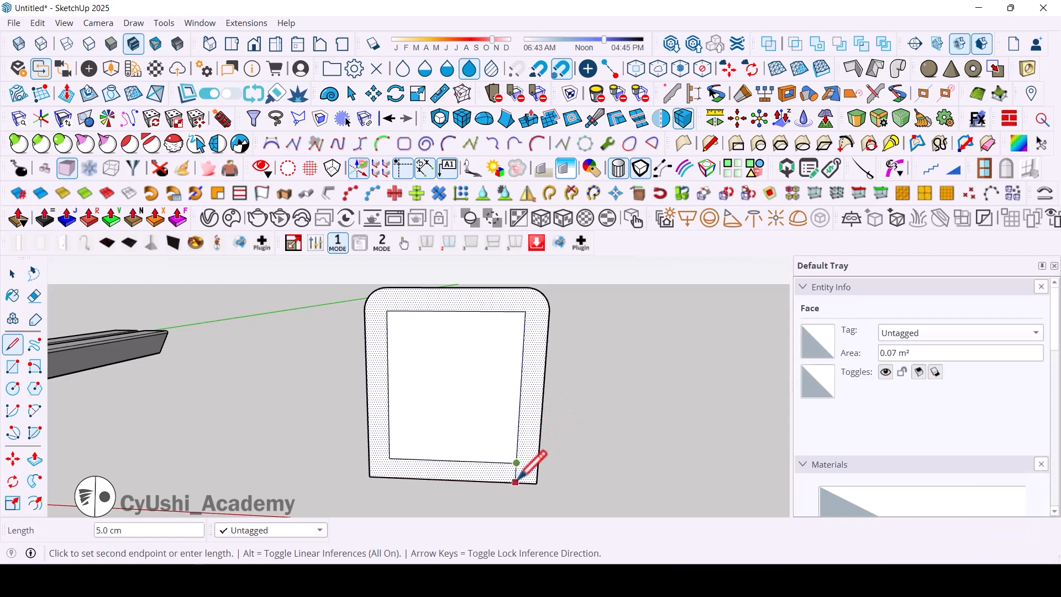
click(390, 476)
Erase the inner bottom line and the bottom edge between the legs to leave an open-bottomed U-shaped frame.
key(e)
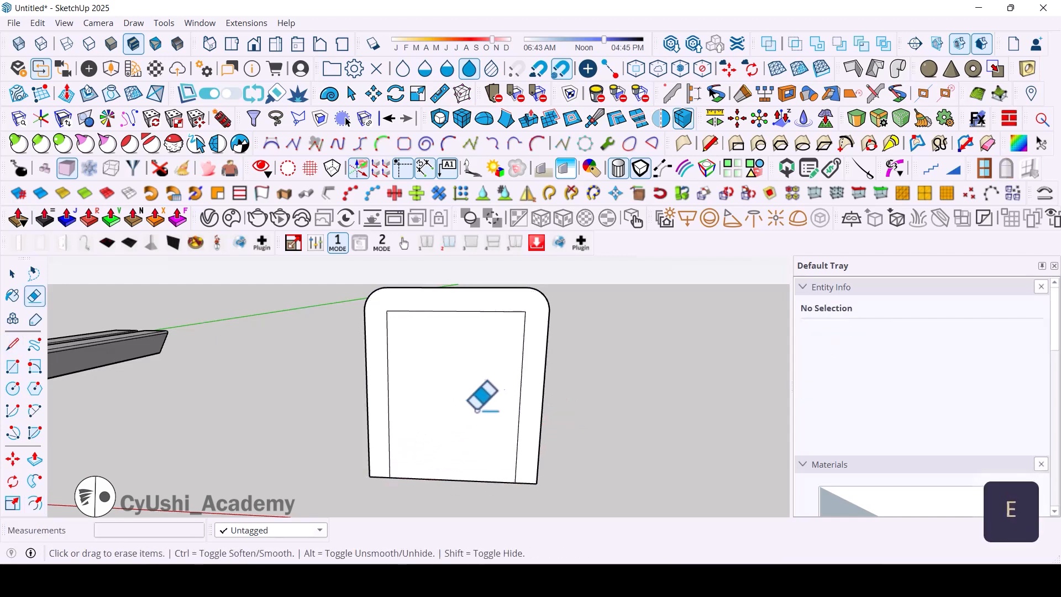
key(space)
key(e)
click(450, 479)
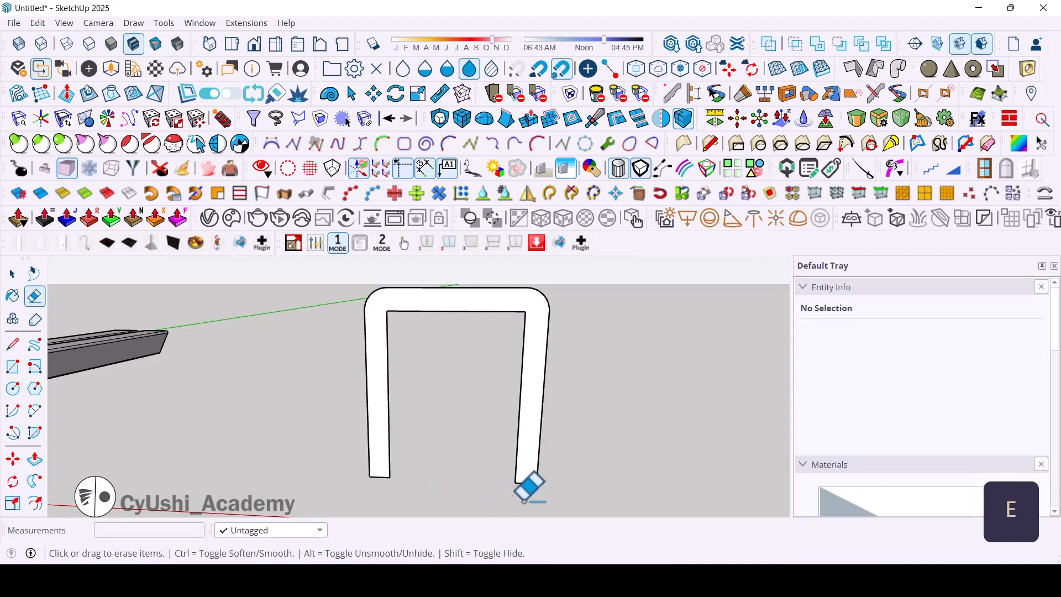
Extrude the U-shaped leg face 10 cm with Push/Pull.
middle_drag(591, 468, 486, 490)
key(p)
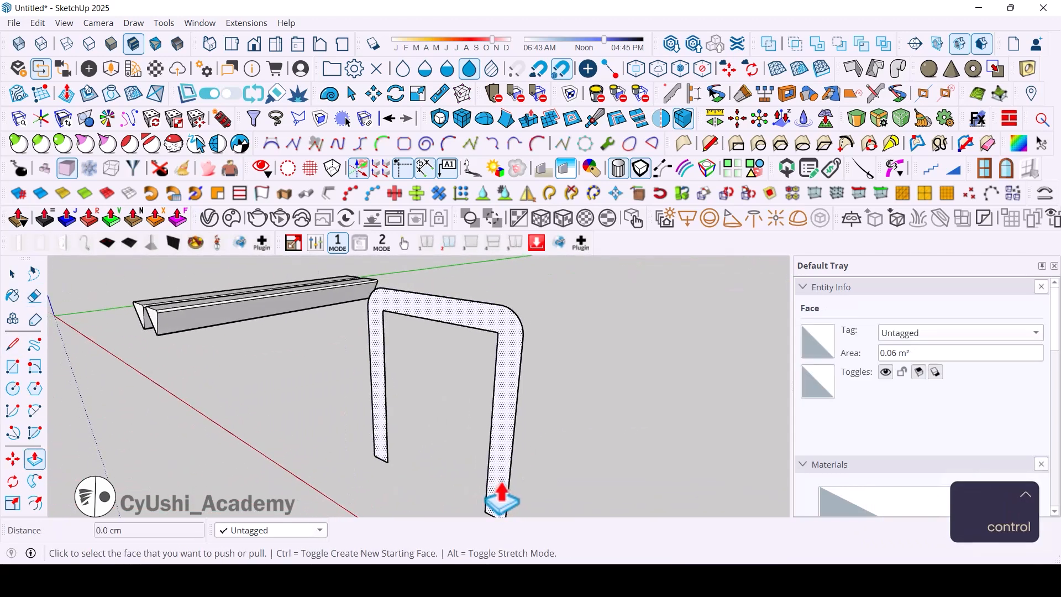
click(501, 497)
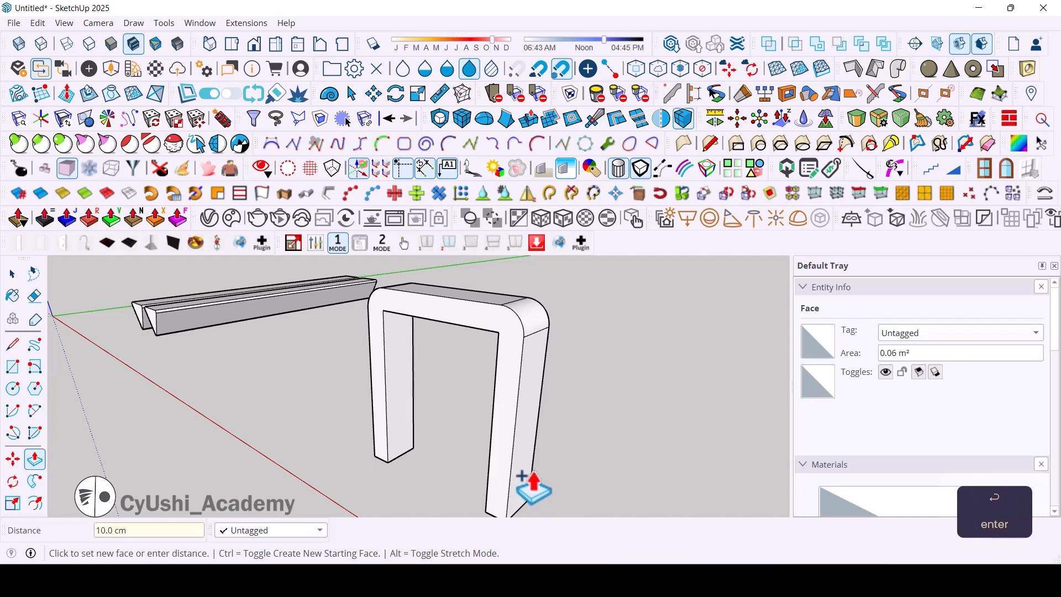
Select the whole leg frame and copy it along the green axis to make the bench's opposite leg frame.
key(space)
middle_drag(522, 473, 575, 425)
drag(607, 305, 350, 501)
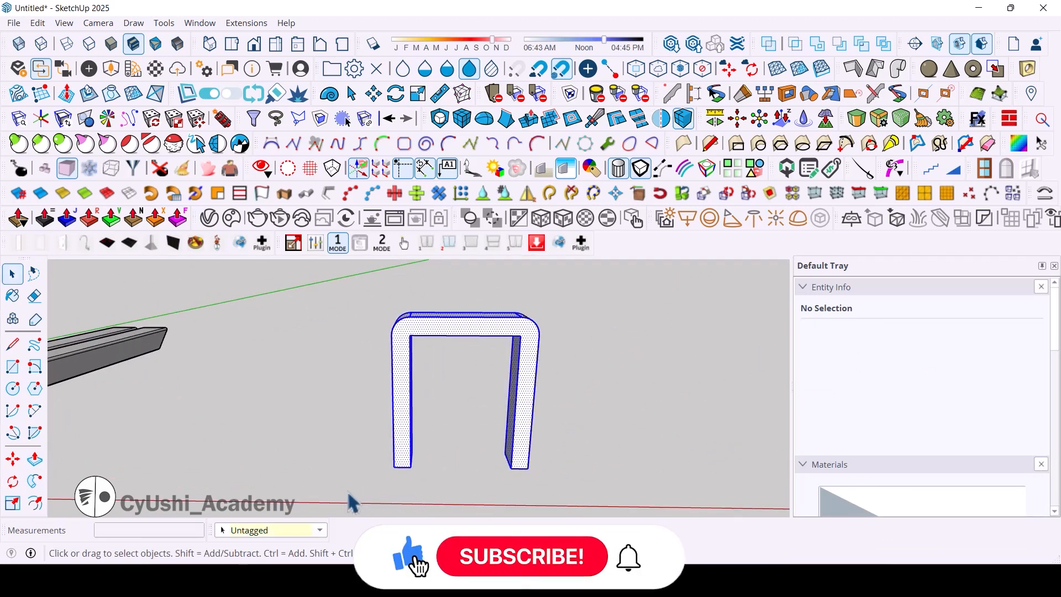
middle_drag(558, 482, 408, 500)
key(m)
key(ctrl)
click(379, 502)
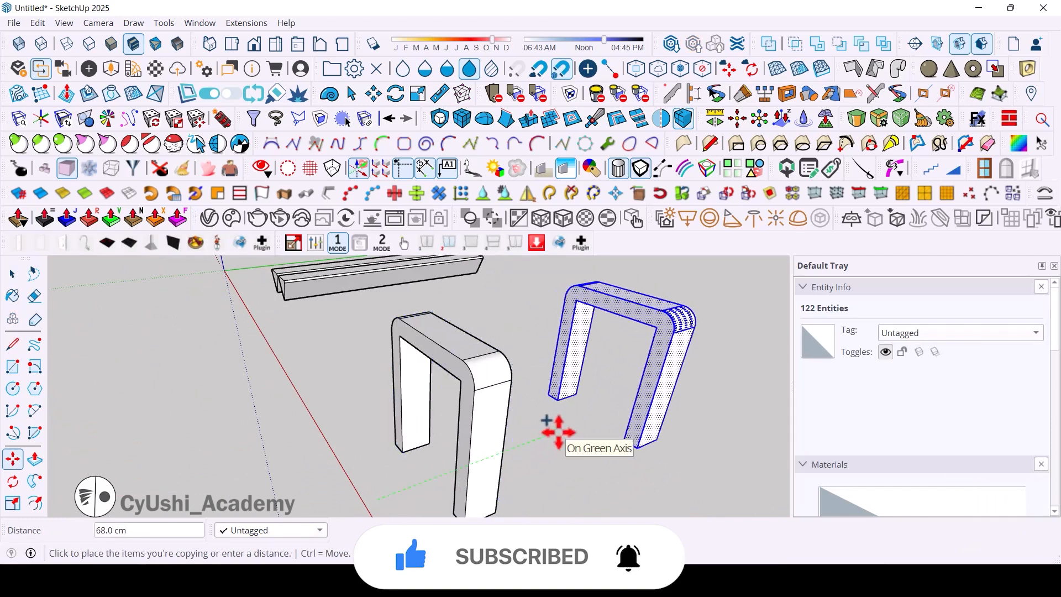
text(15)
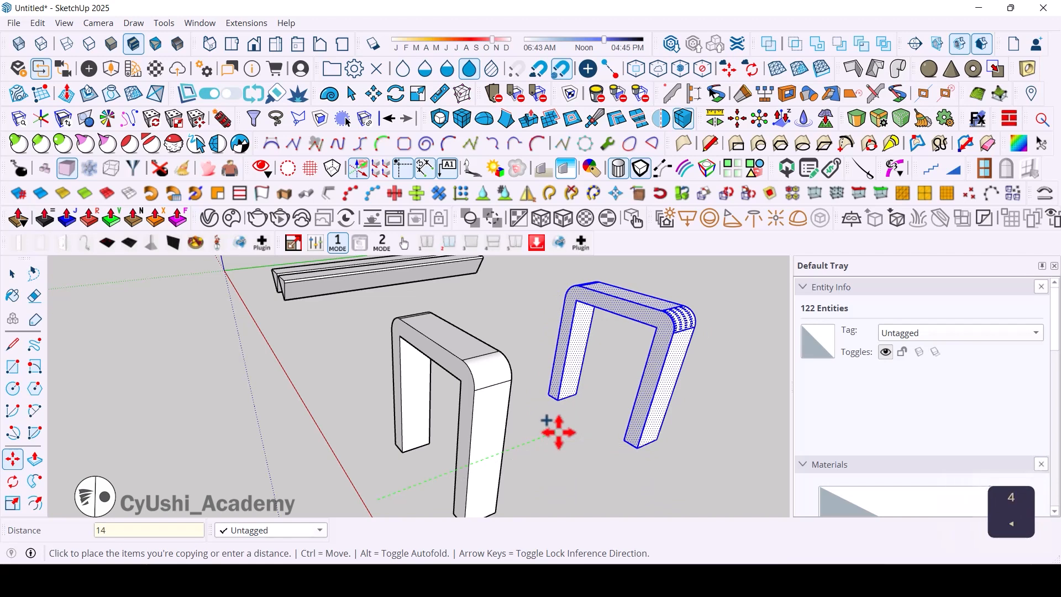
key(Return)
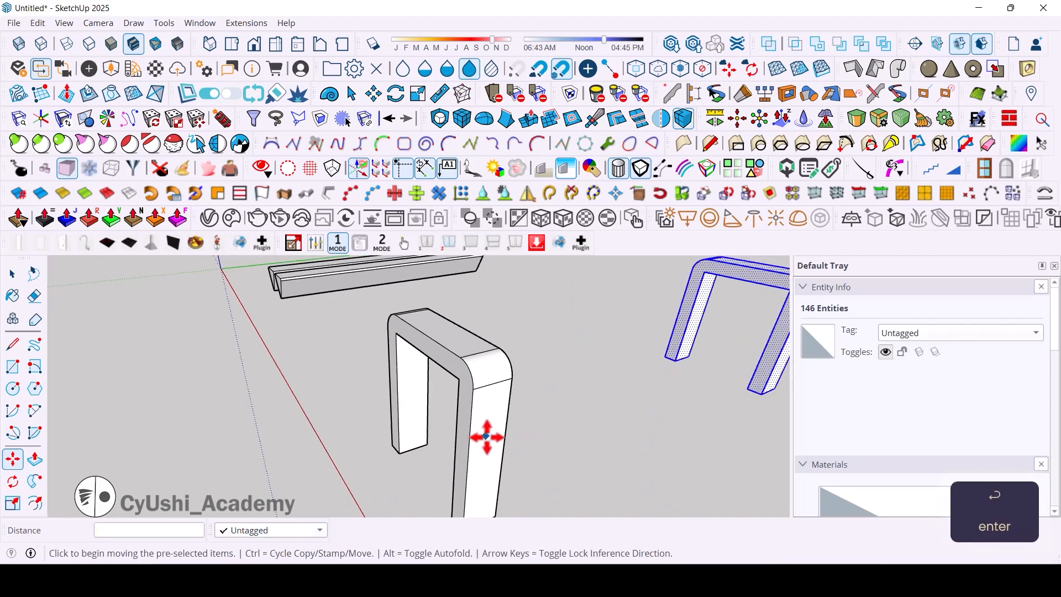
Group the geometry of the two leg frames and clear the selection.
middle_drag(486, 434, 476, 456)
key(space)
click(447, 424)
scroll(446, 424, up, 2)
scroll(367, 431, down, 1)
scroll(501, 412, down, 6)
scroll(509, 413, up, 2)
middle_drag(515, 415, 526, 413)
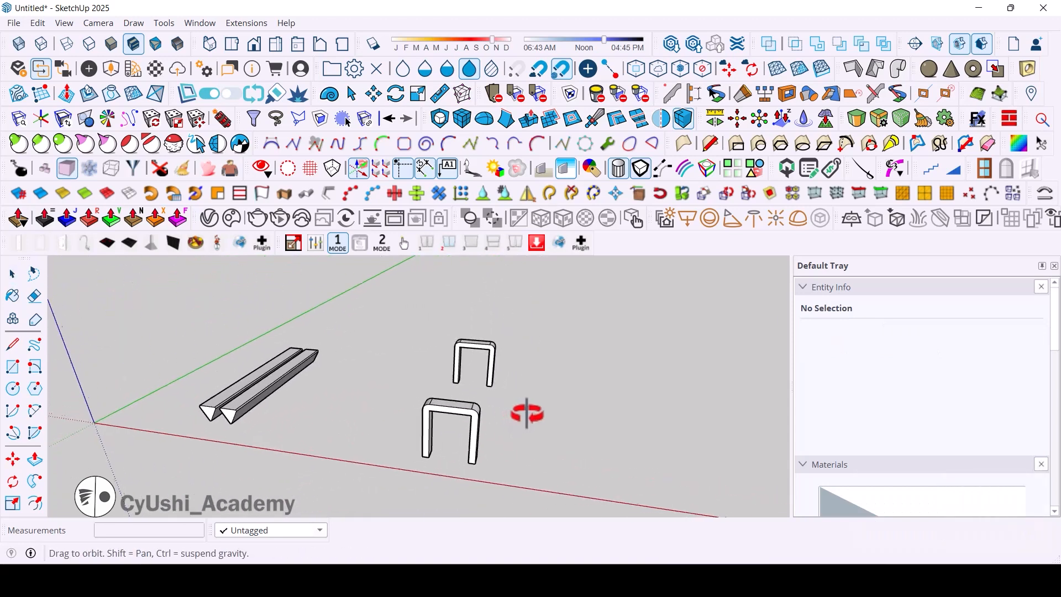
right_click(457, 408)
click(520, 131)
click(392, 474)
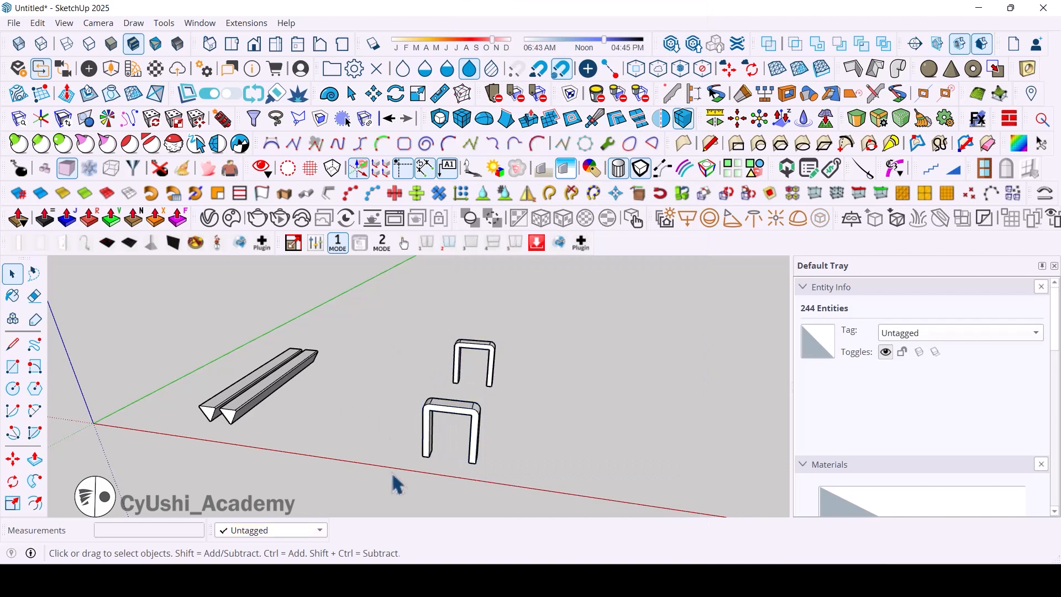
Move both triangular prisms along the ground so they lie lengthwise between the two leg frames.
middle_drag(396, 485, 306, 442)
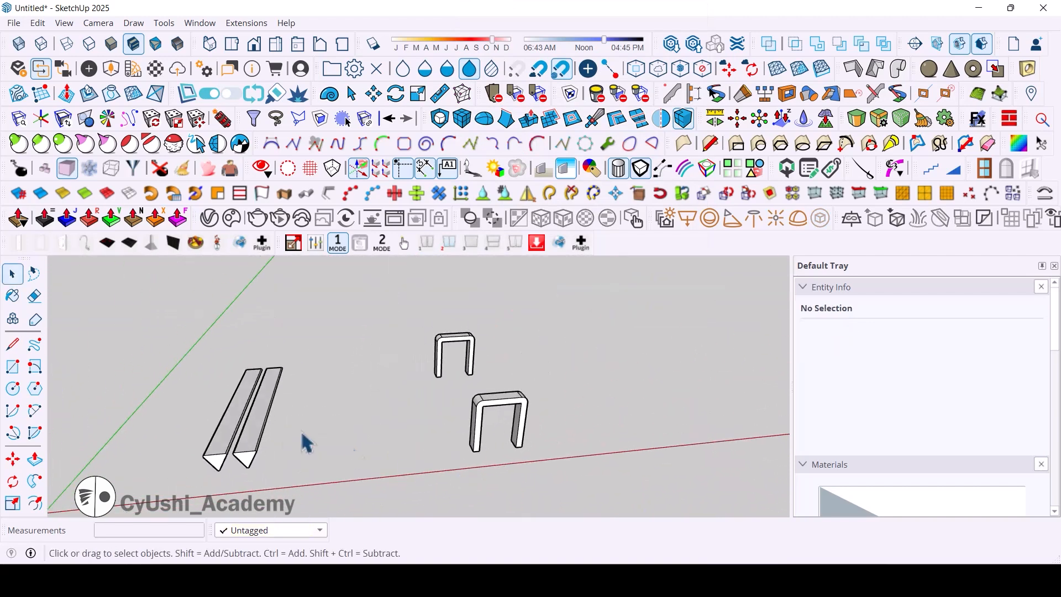
click(274, 406)
key(m)
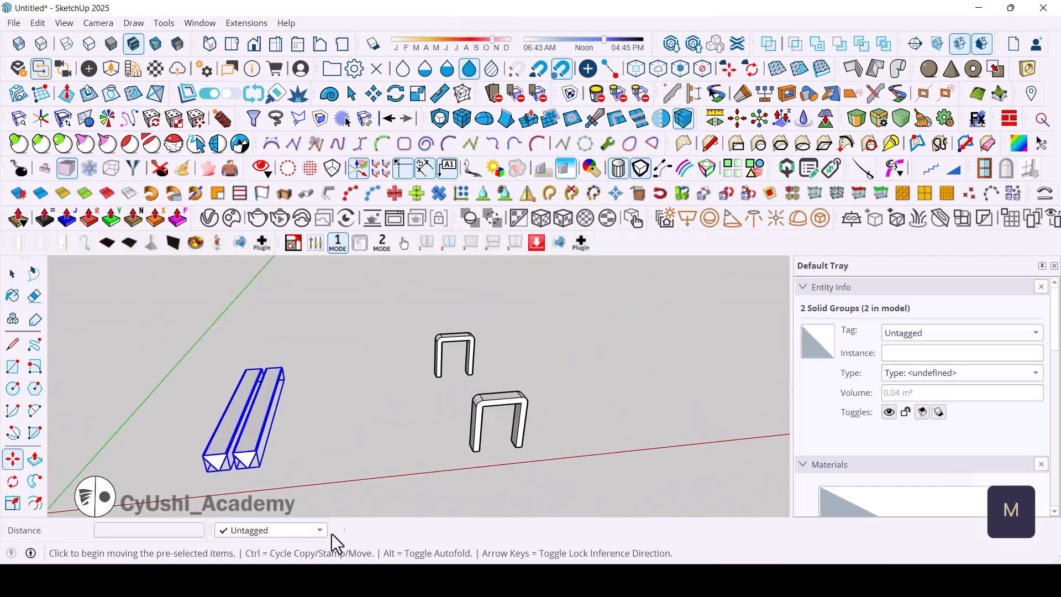
click(241, 494)
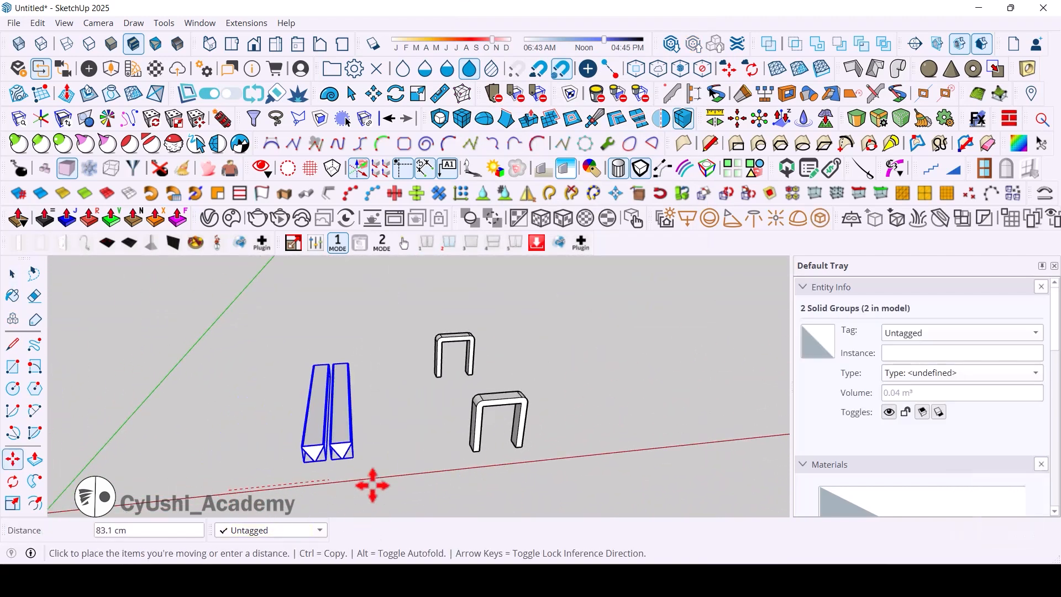
click(502, 455)
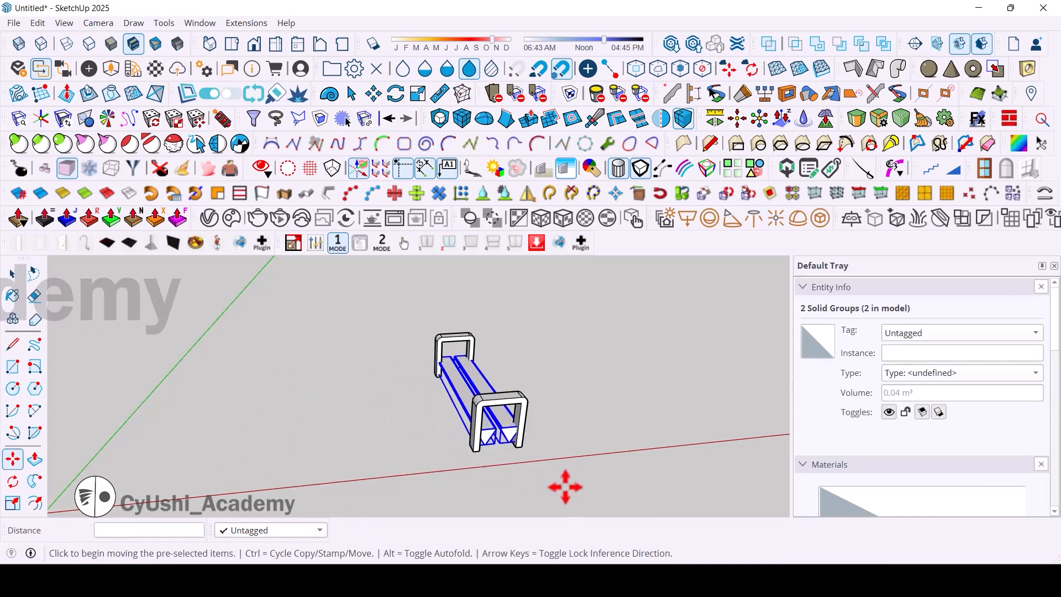
Raise the two prisms vertically until their flat tops sit slightly above the leg frames' crossbars.
middle_drag(563, 486, 499, 436)
scroll(496, 436, up, 6)
scroll(466, 453, down, 3)
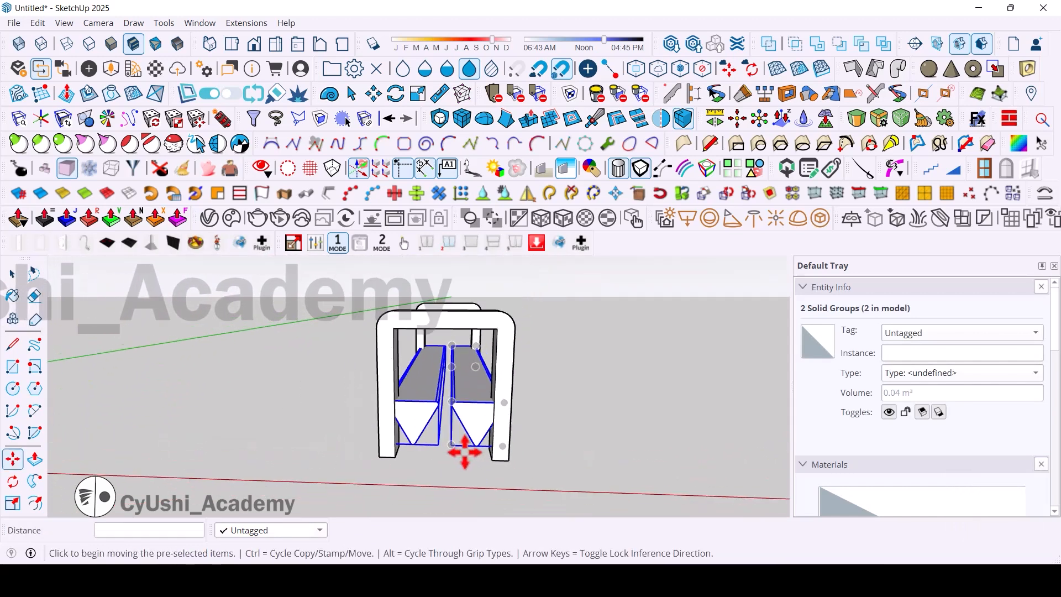
click(493, 457)
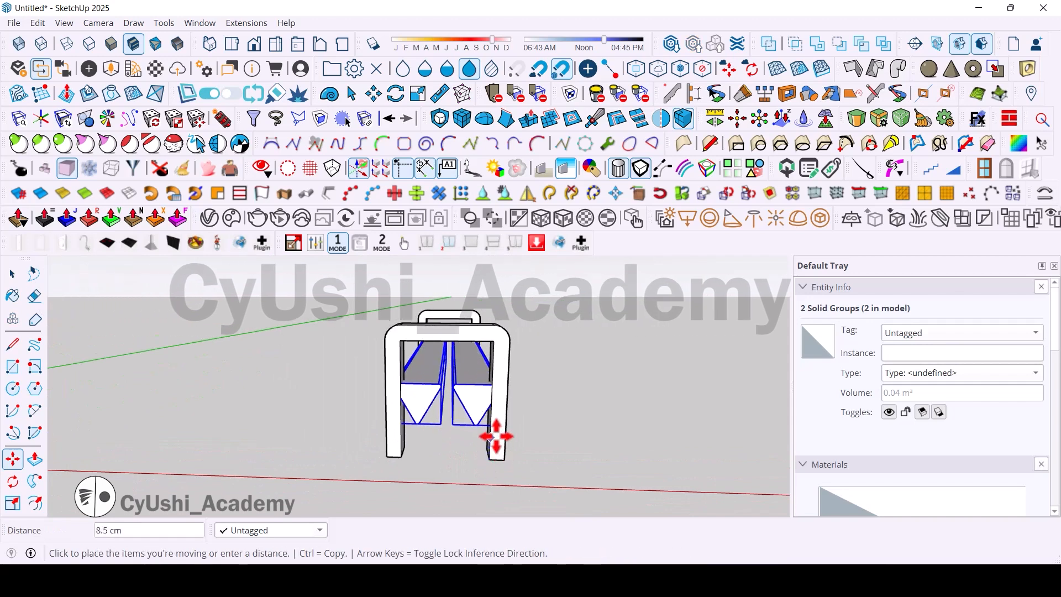
click(491, 368)
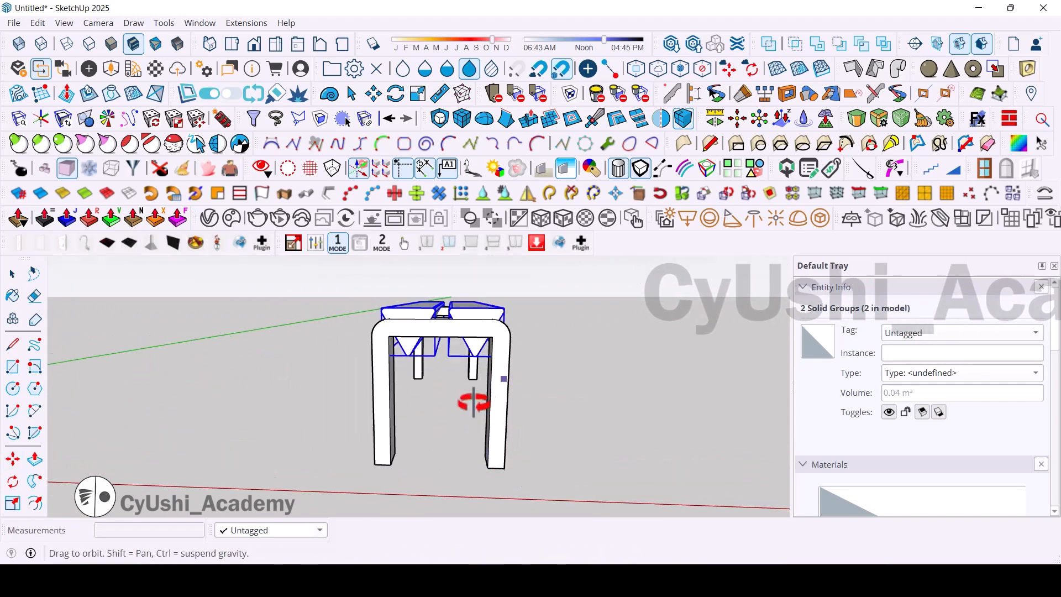
Shift the two prisms about 2.8 cm along the green axis to align them lengthwise over the leg frames.
mouse_move(481, 403)
middle_down()
mouse_move(362, 433)
mouse_move(569, 379)
mouse_move(450, 403)
mouse_move(522, 462)
mouse_move(487, 410)
middle_up()
scroll(552, 451, down, 3)
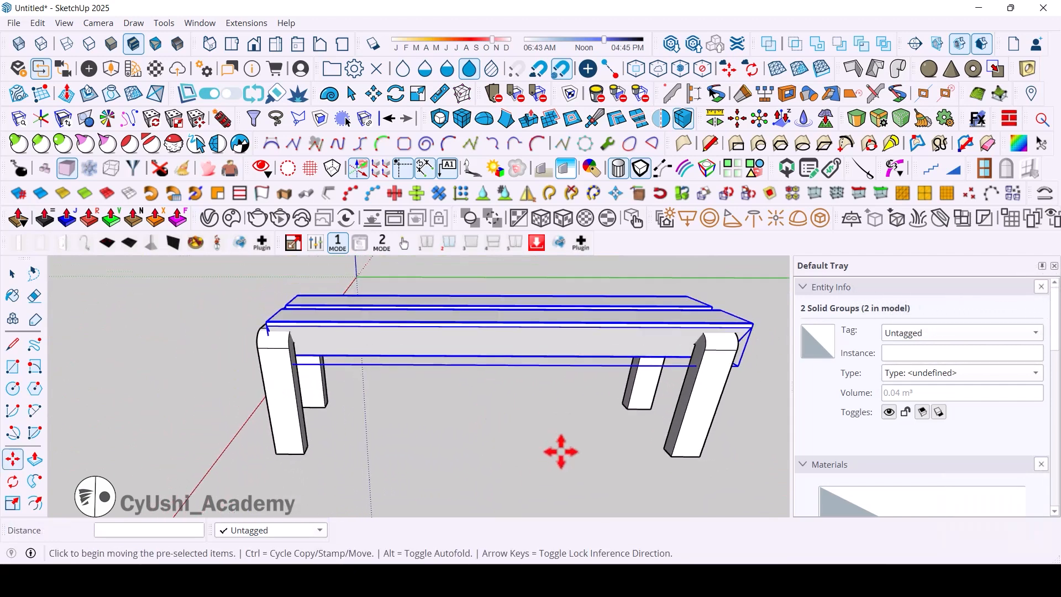
middle_drag(562, 450, 560, 414)
middle_drag(557, 450, 528, 400)
click(527, 400)
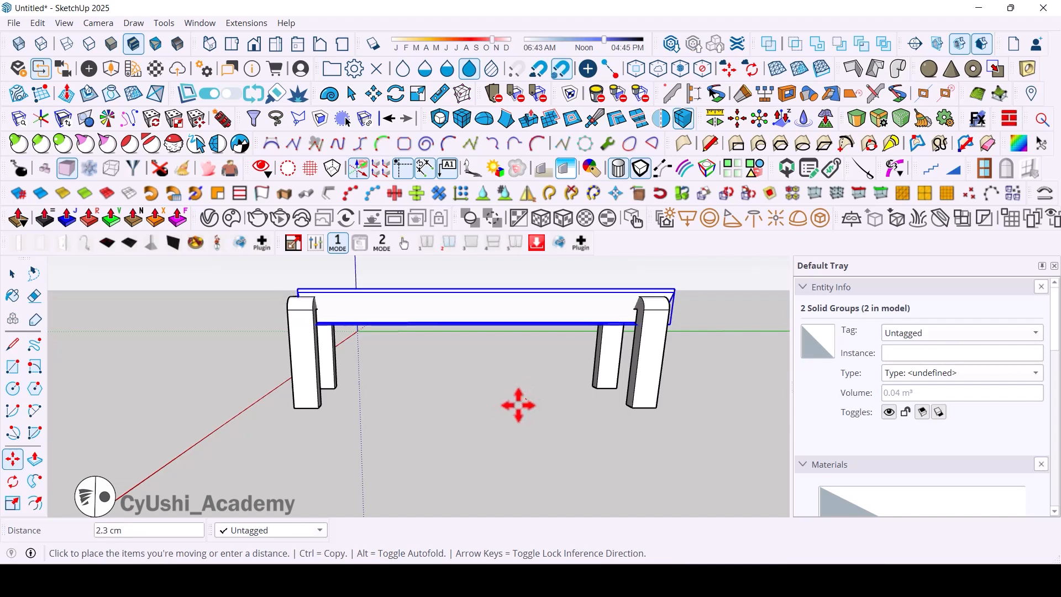
key(Escape)
middle_drag(519, 393, 534, 446)
click(524, 368)
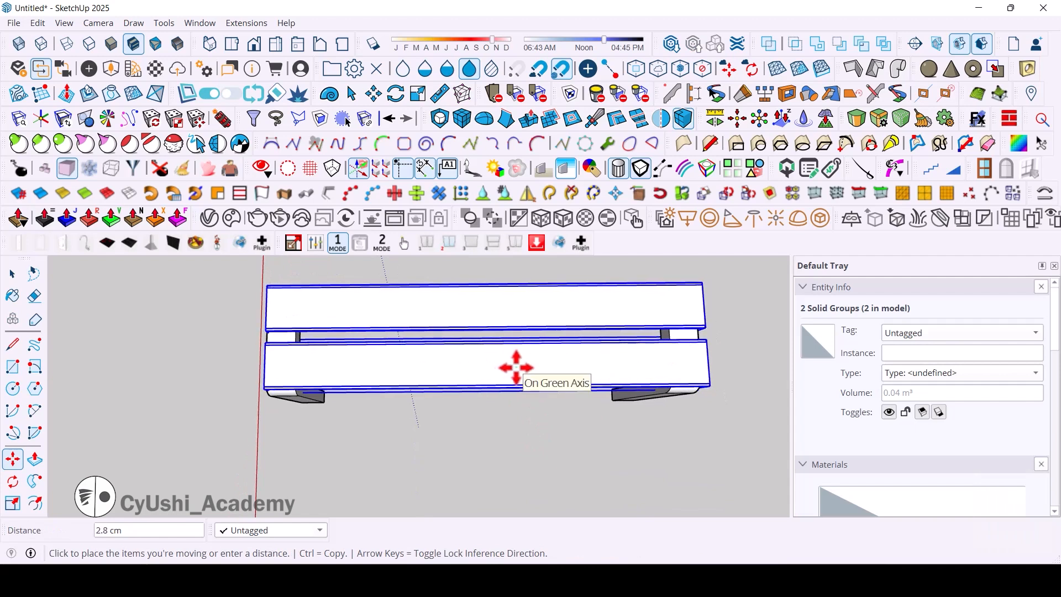
click(516, 368)
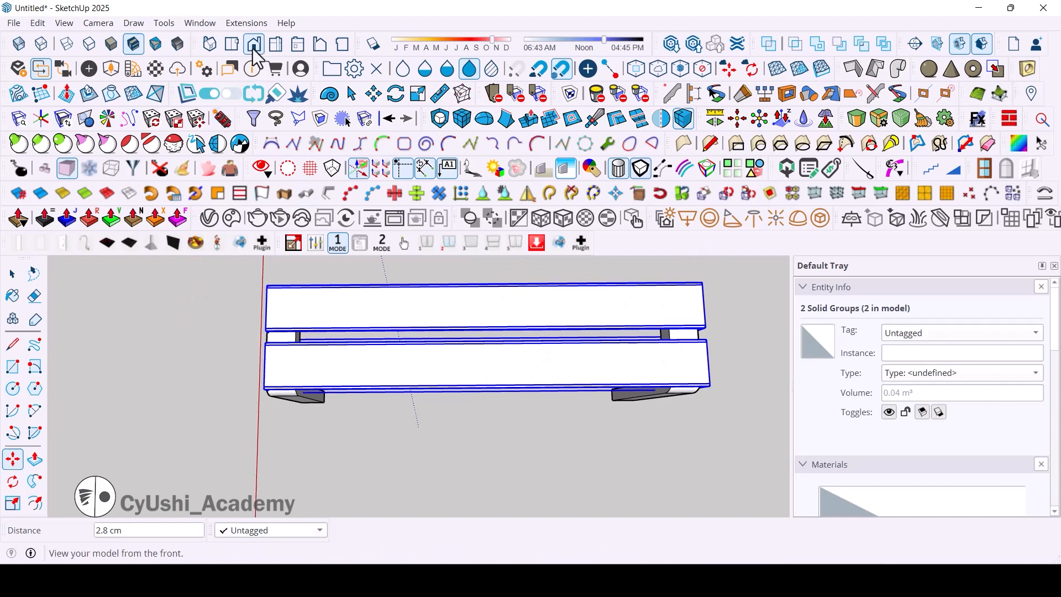
Inspect the bench's alignment in the standard back, bottom and top views.
click(320, 44)
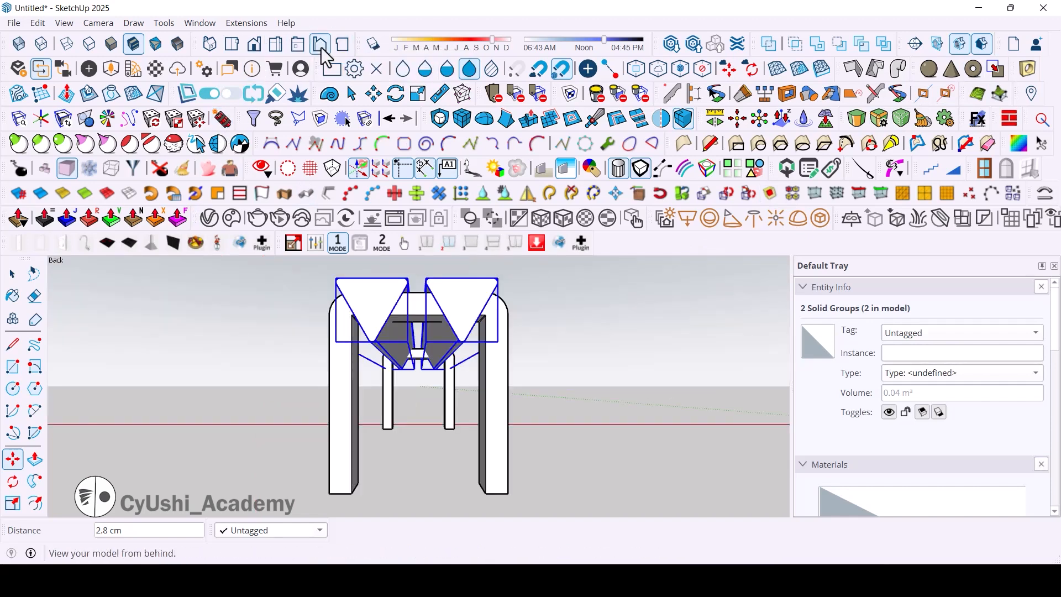
click(340, 48)
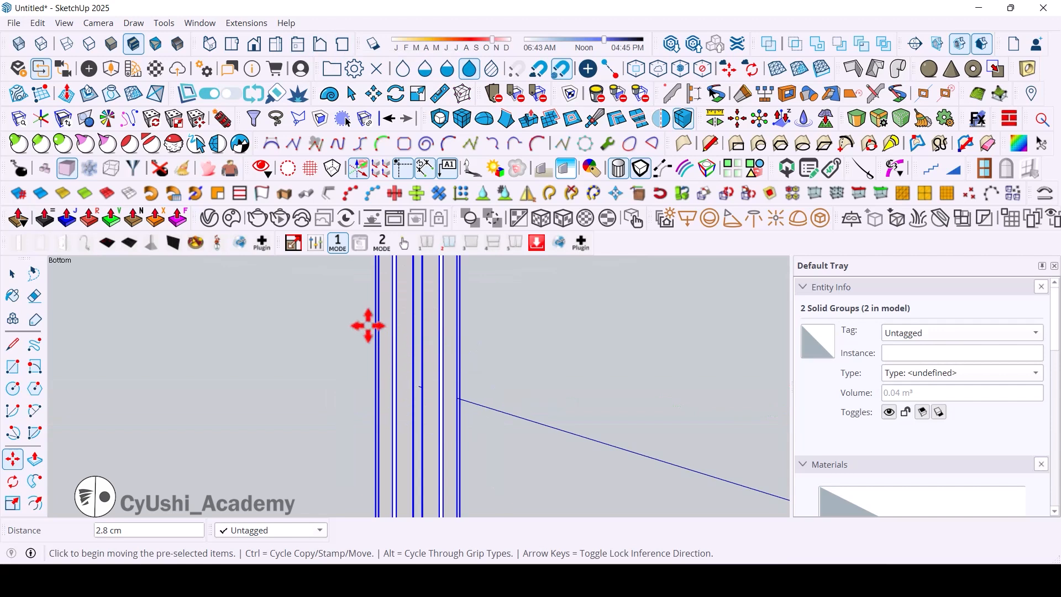
click(233, 50)
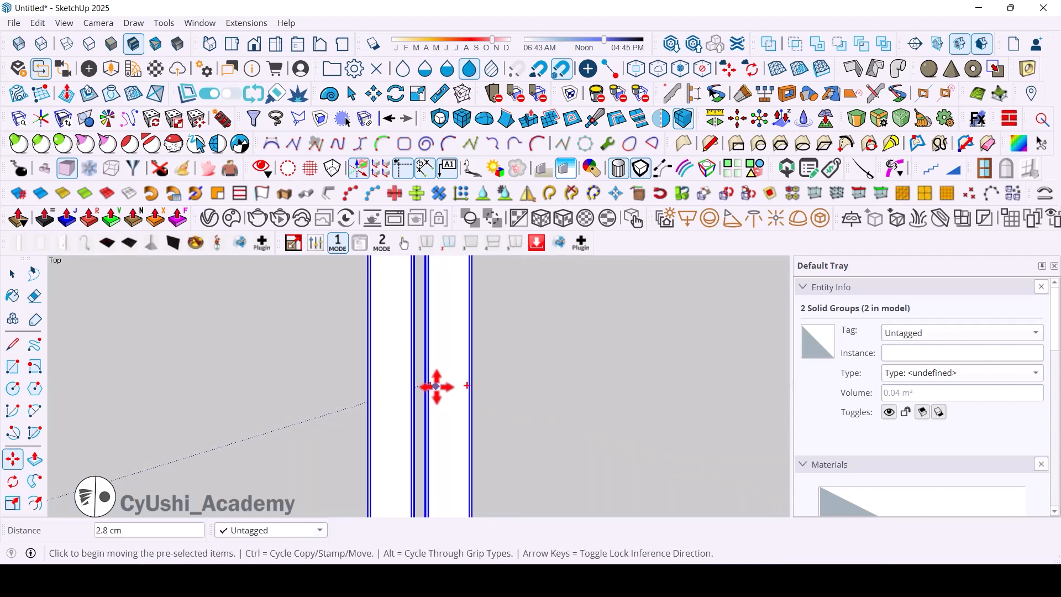
scroll(435, 384, up, 3)
scroll(435, 383, down, 6)
scroll(434, 381, up, 4)
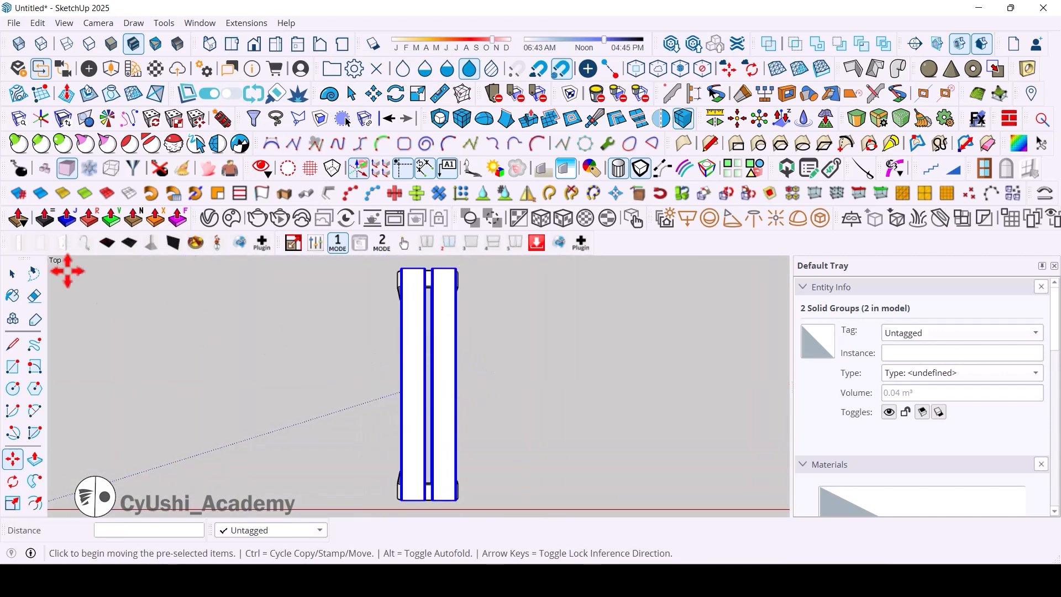
Set the camera's field of view to 1 degree and clear the selection of the two prisms.
drag(23, 259, 55, 104)
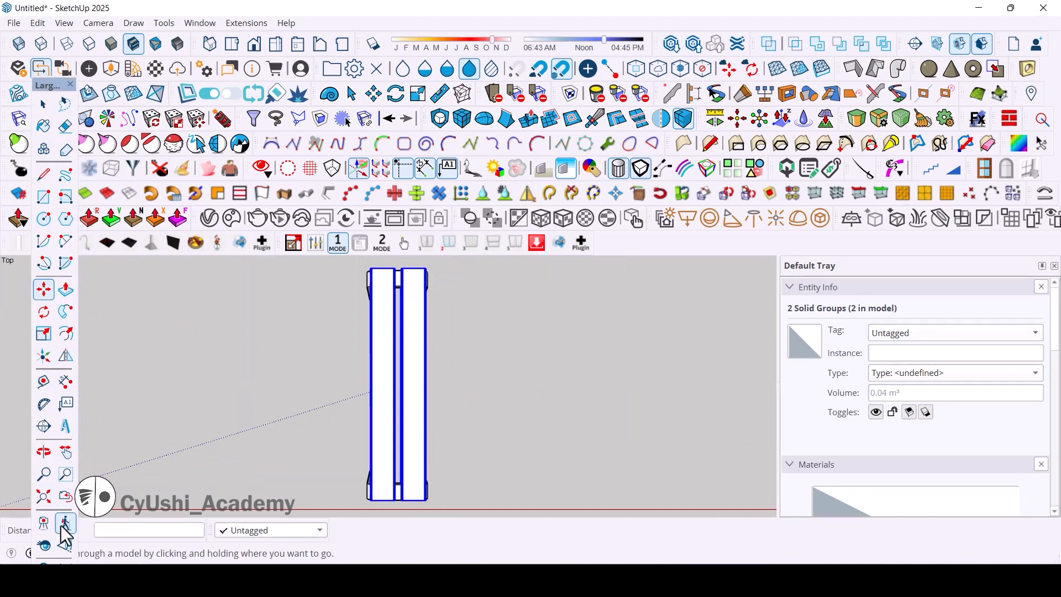
key(Return)
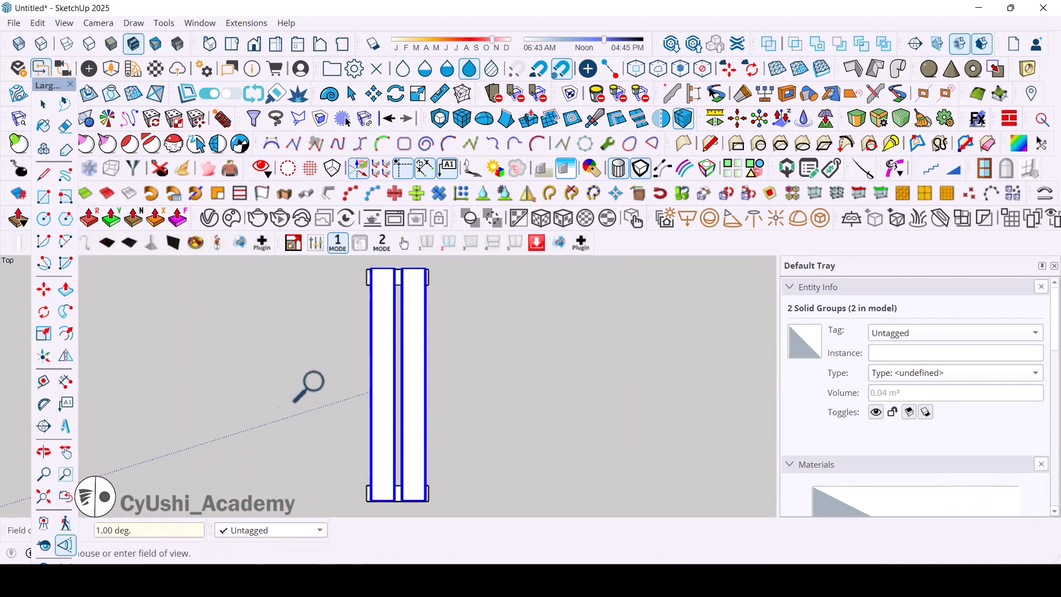
key(s)
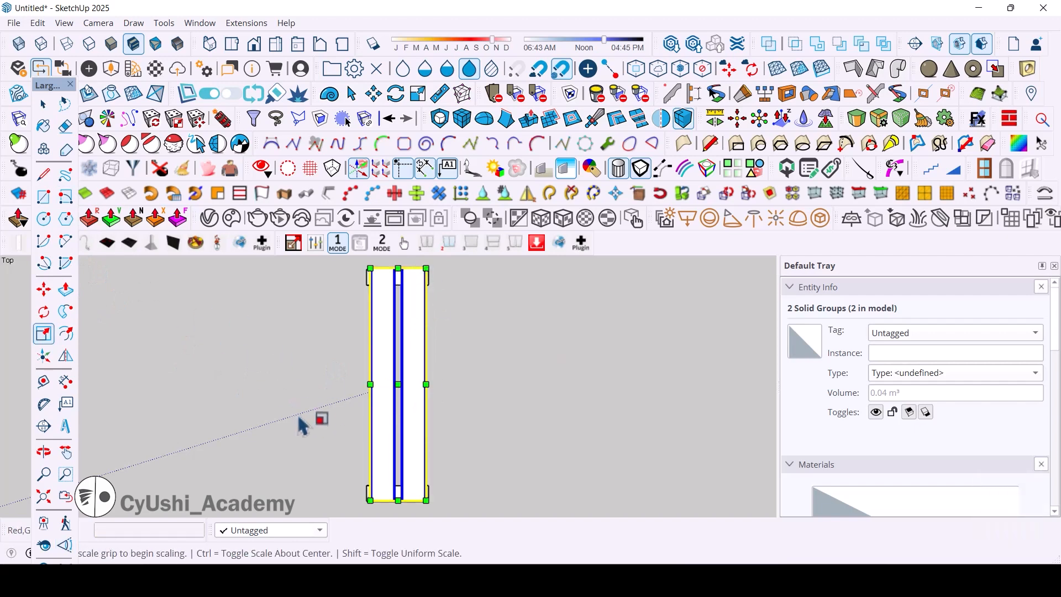
key(space)
drag(51, 85, 14, 263)
click(220, 373)
Examine from several angles how the two prisms' ends sit against the leg frames at the end of the bench.
middle_drag(306, 437, 553, 387)
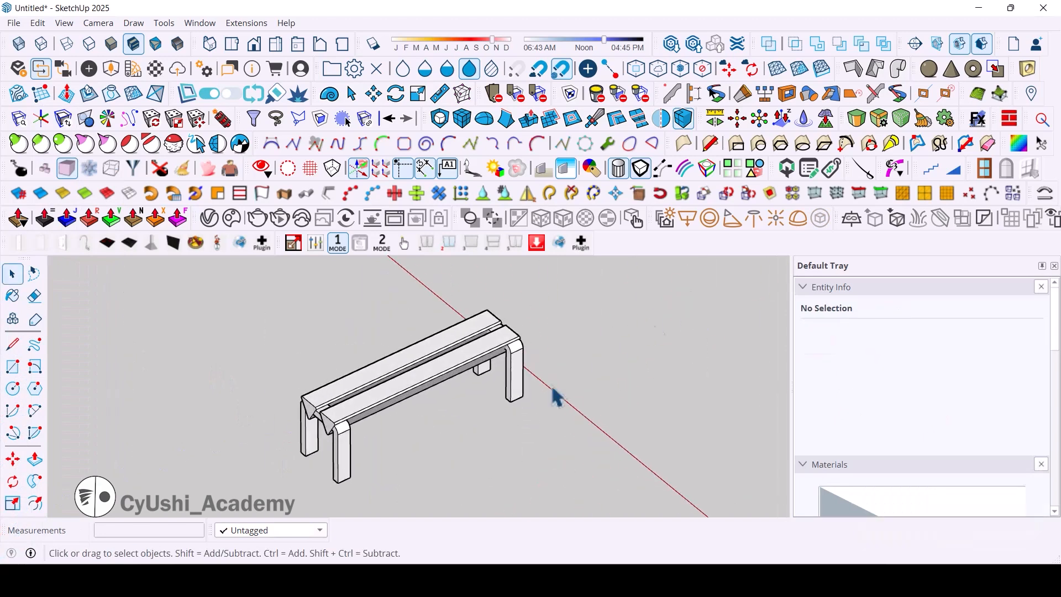
shift+middle_drag(401, 419, 564, 386)
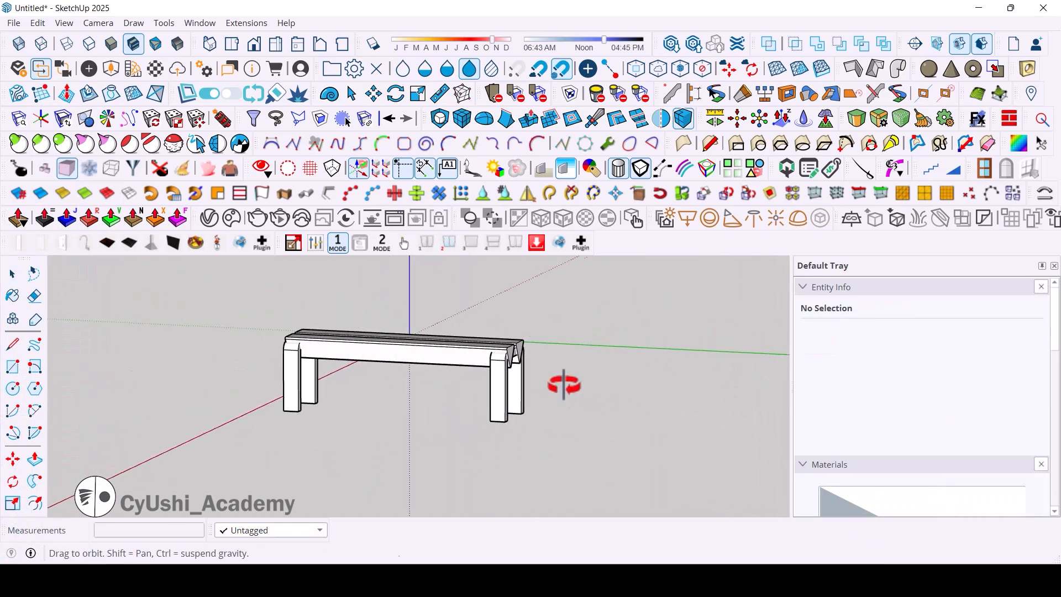
scroll(517, 374, up, 6)
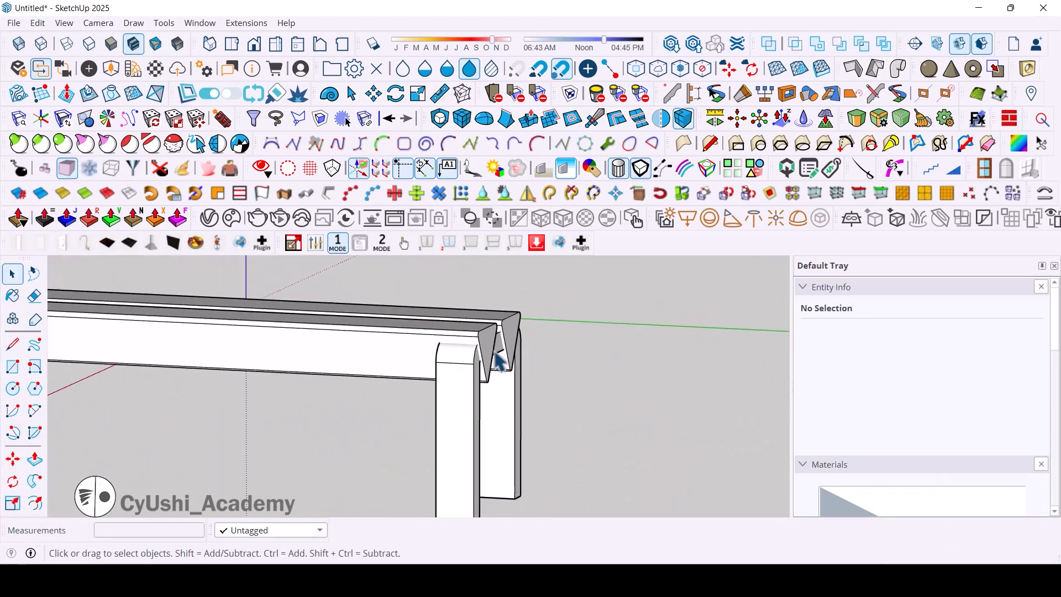
scroll(497, 368, down, 1)
middle_drag(526, 387, 417, 379)
scroll(416, 380, down, 1)
shift+middle_drag(493, 374, 203, 392)
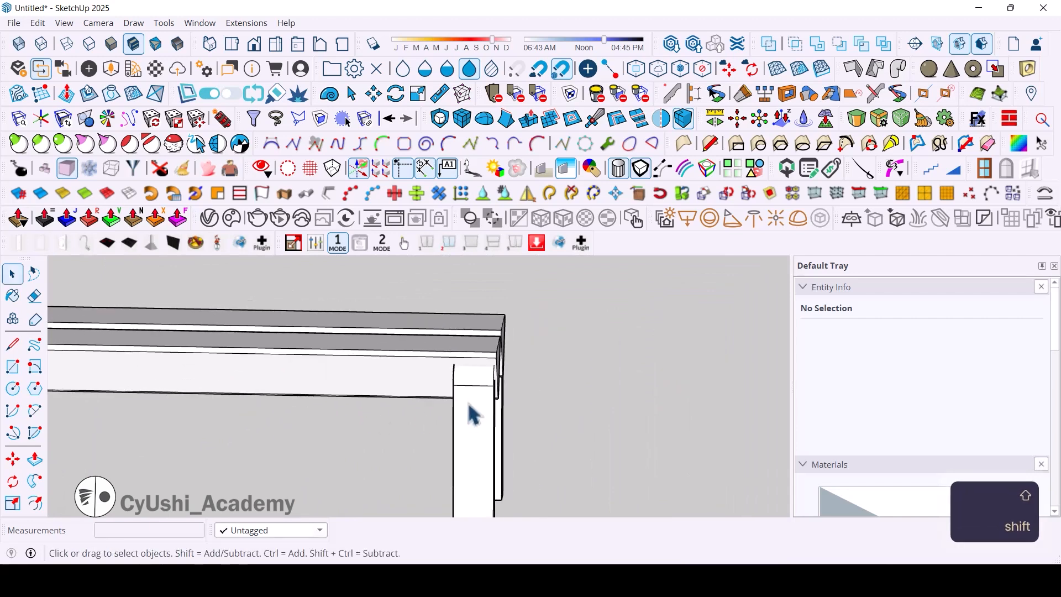
middle_drag(472, 415, 350, 412)
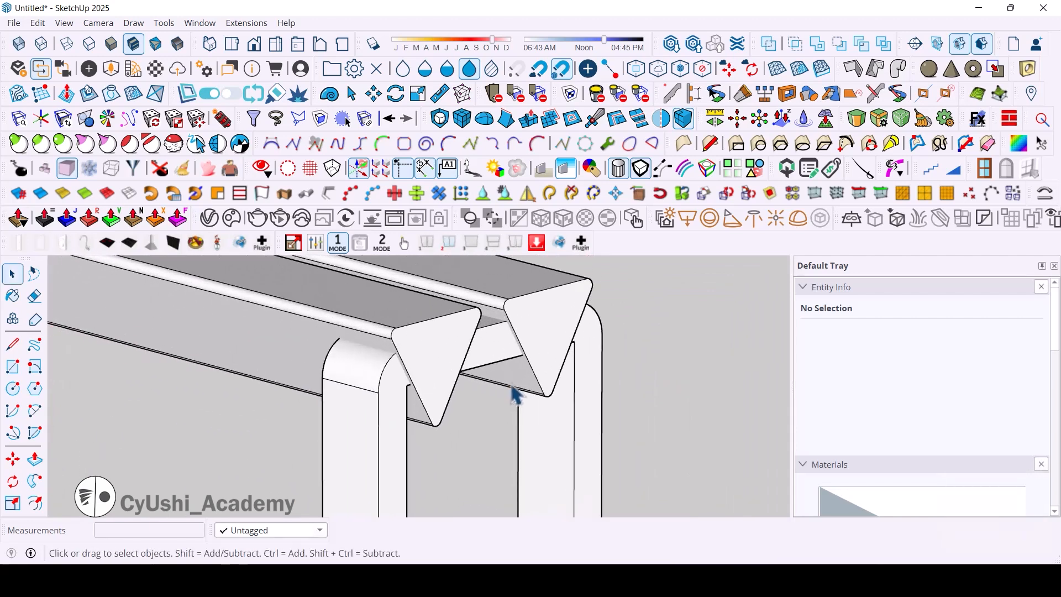
middle_drag(514, 396, 464, 429)
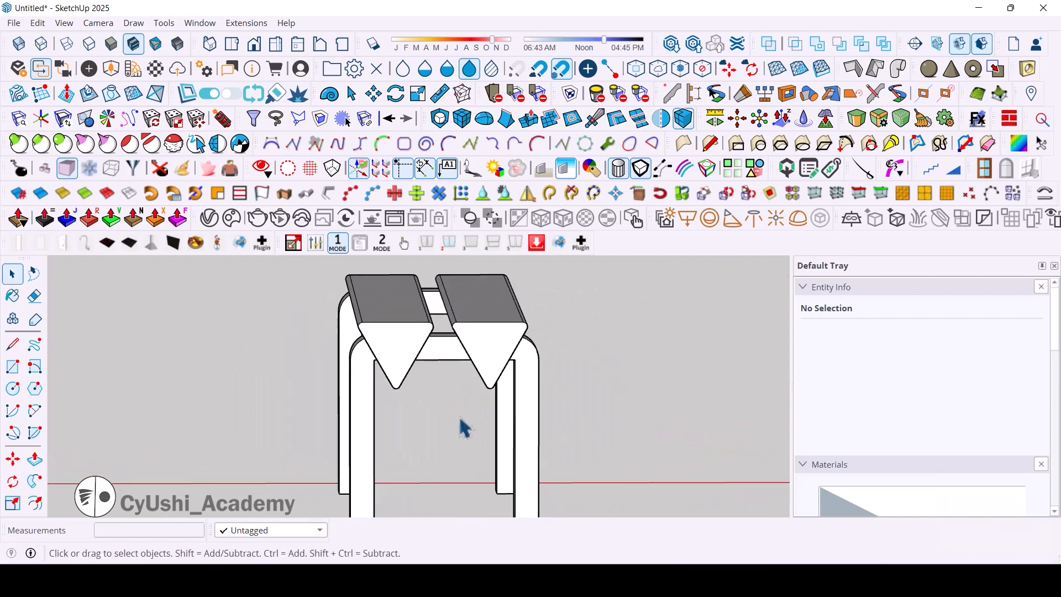
Scale both seat prisms together along the green axis until their near ends meet the leg frame's outer face.
click(467, 386)
middle_drag(467, 385, 628, 463)
ctrl+click(632, 452)
key(s)
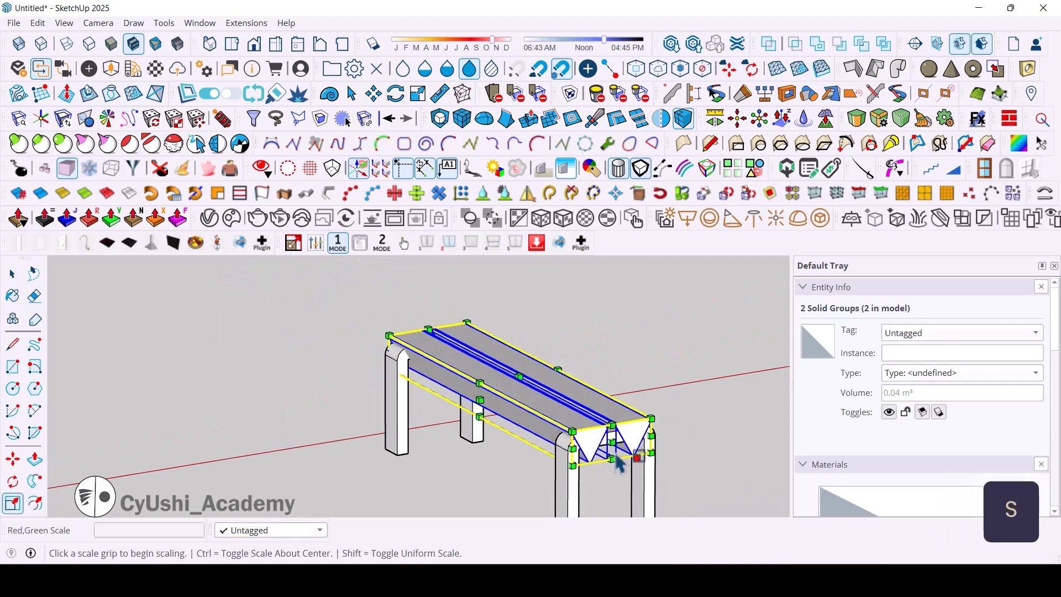
scroll(621, 459, up, 10)
click(591, 405)
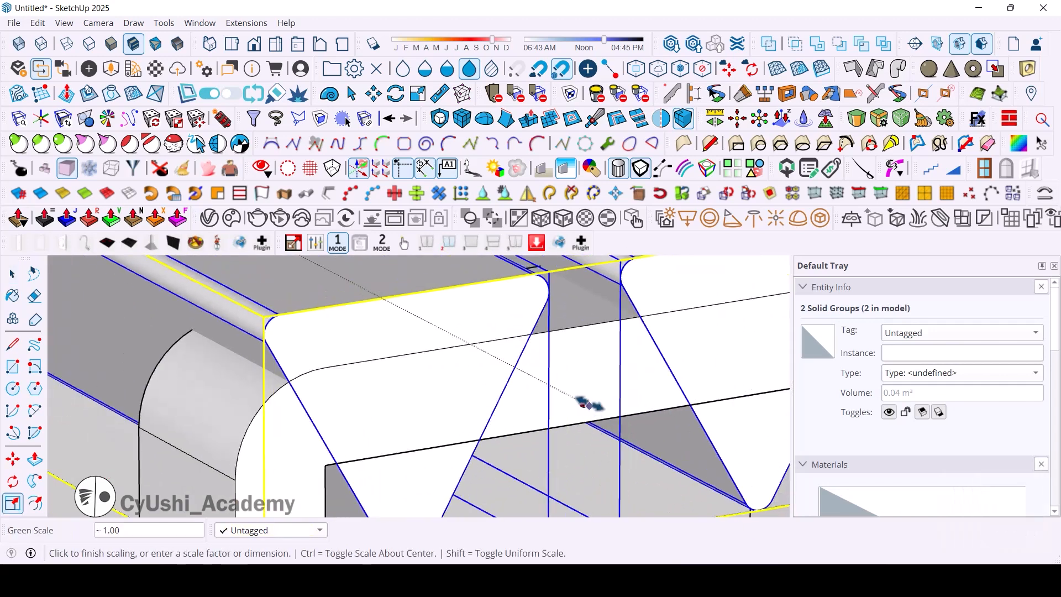
click(560, 329)
Scale the two prisms' opposite ends along the green axis to line up with the other leg frame's outer face.
scroll(375, 419, down, 4)
middle_drag(374, 419, 834, 477)
scroll(834, 476, down, 4)
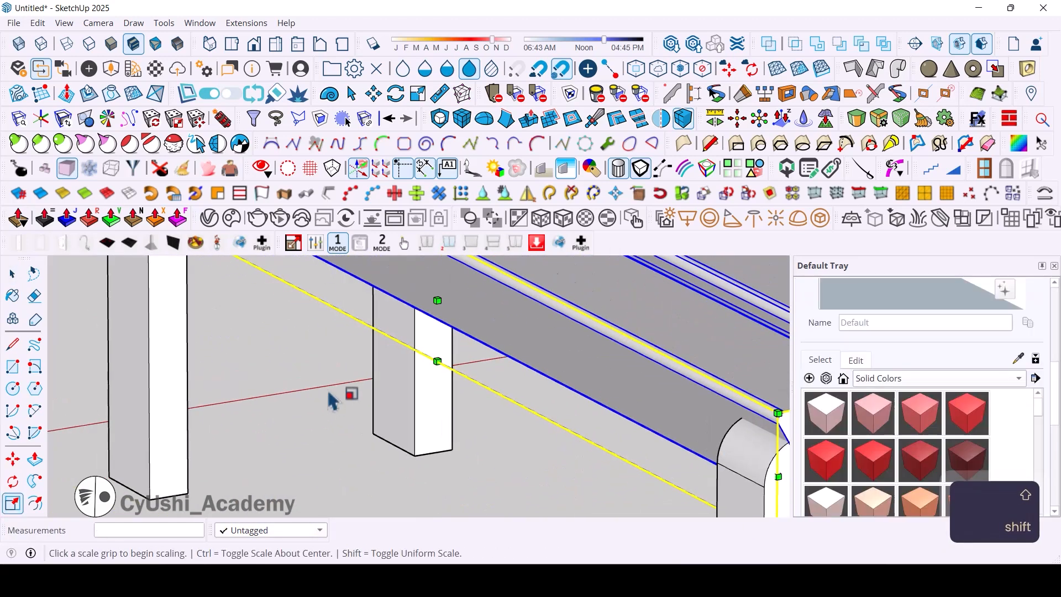
middle_drag(327, 391, 567, 482)
scroll(567, 482, down, 4)
scroll(534, 345, up, 5)
scroll(535, 345, down, 5)
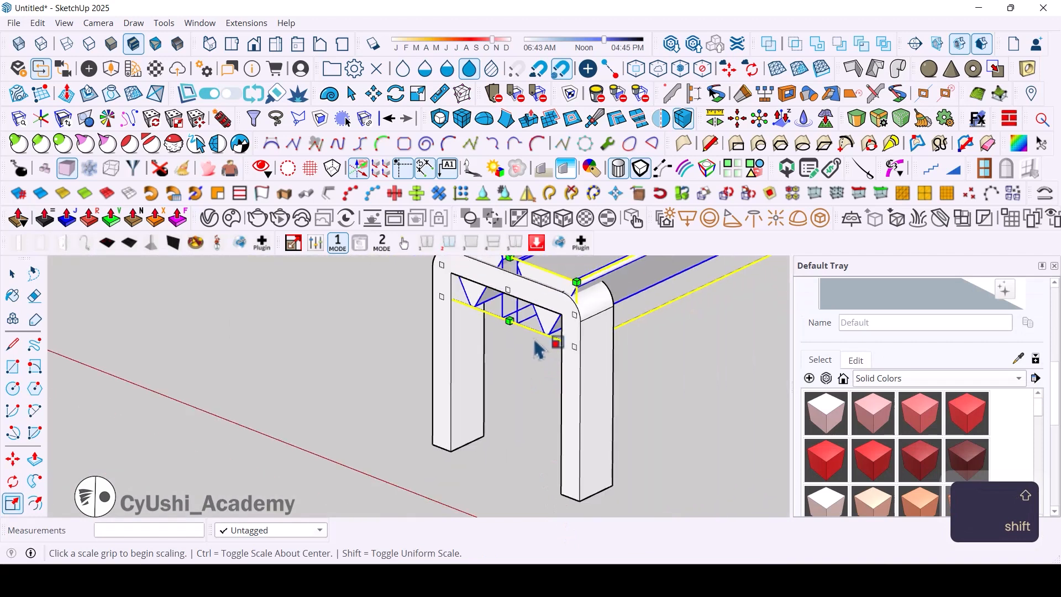
scroll(542, 344, up, 4)
scroll(553, 353, down, 5)
shift+middle_drag(571, 360, 517, 457)
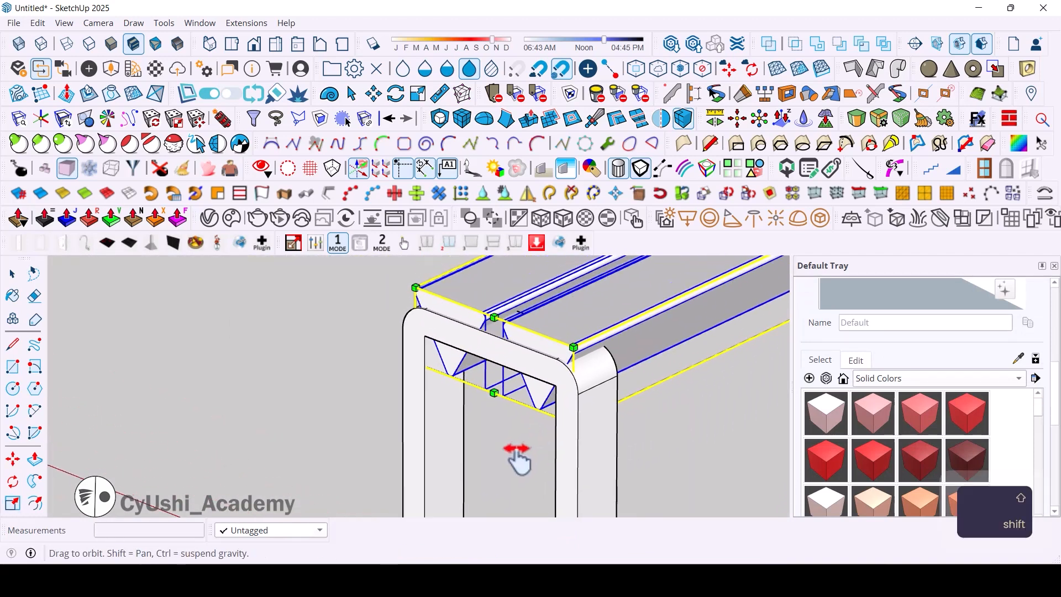
scroll(486, 425, up, 2)
click(473, 390)
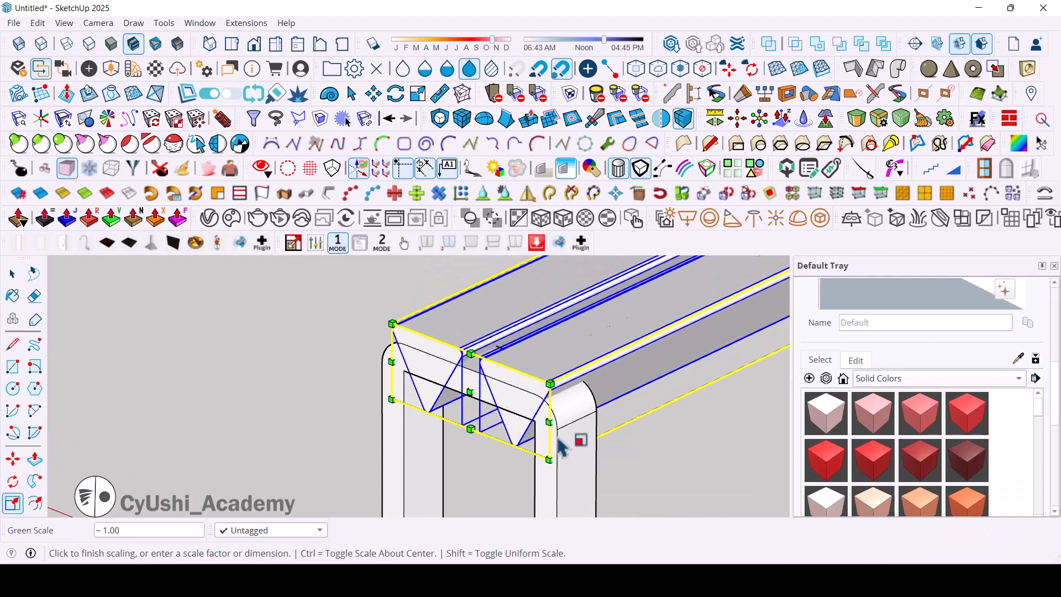
key(space)
Flatten both prisms from below along the blue axis to a scale of about 0.43, keeping their tops in place.
middle_drag(481, 462, 597, 396)
key(s)
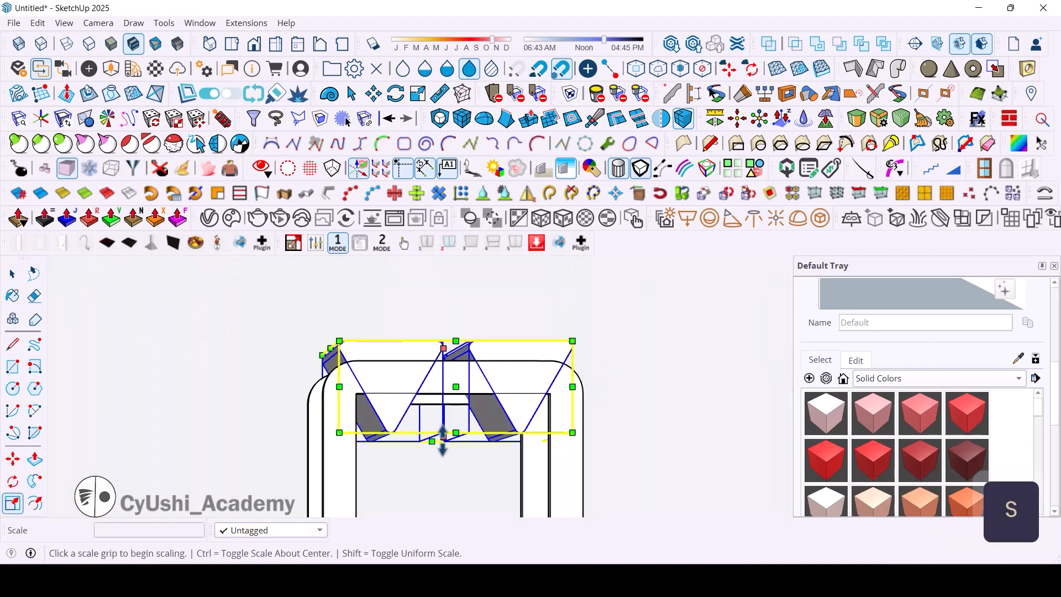
click(443, 436)
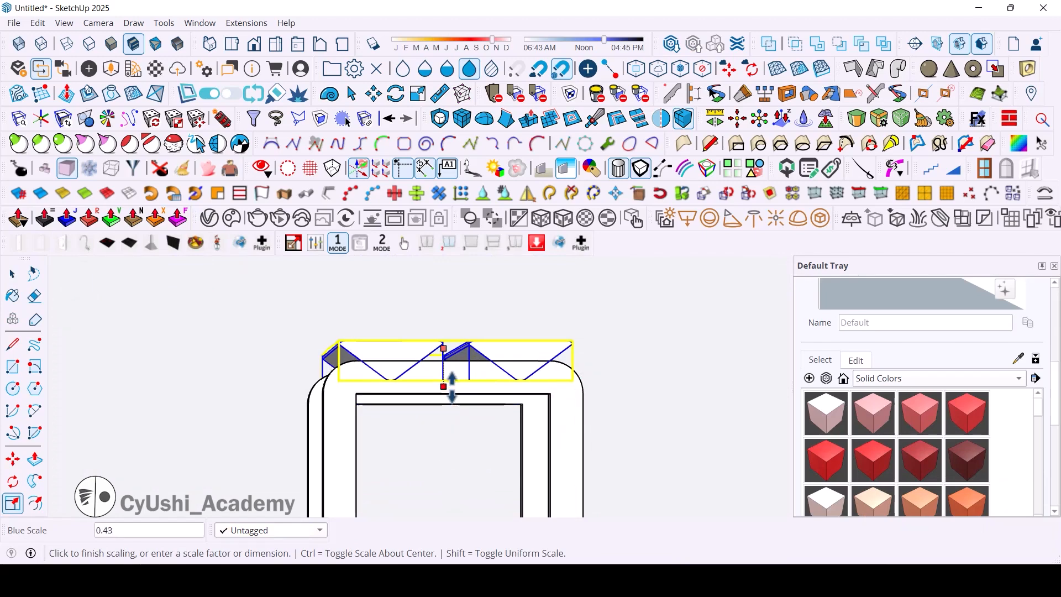
click(451, 387)
Set the camera's field of view to 35 degrees and deselect the two flattened seat slats.
middle_drag(451, 387, 377, 454)
drag(20, 262, 34, 146)
click(54, 536)
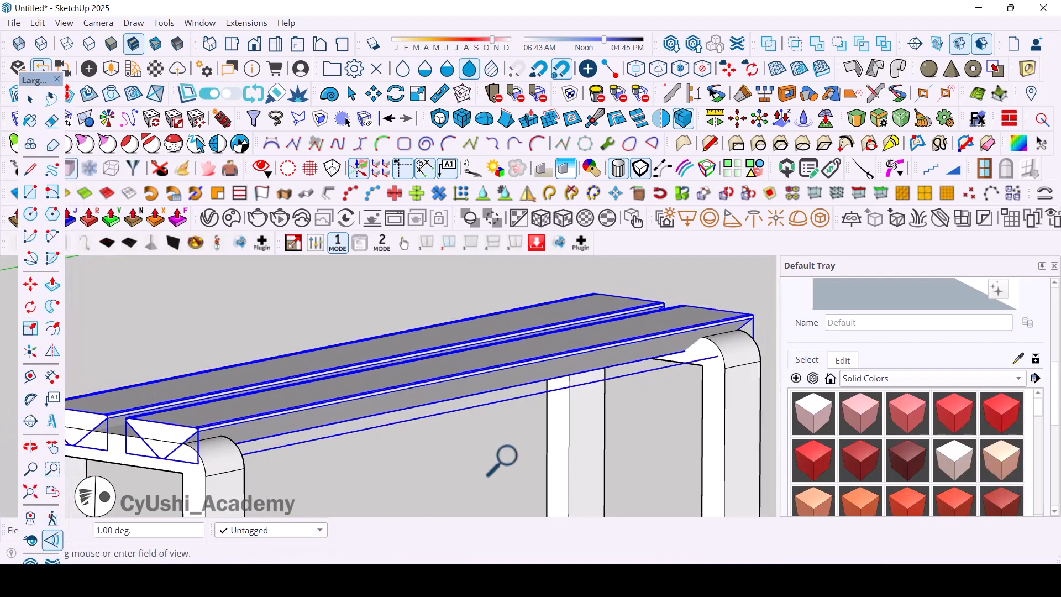
key(Return)
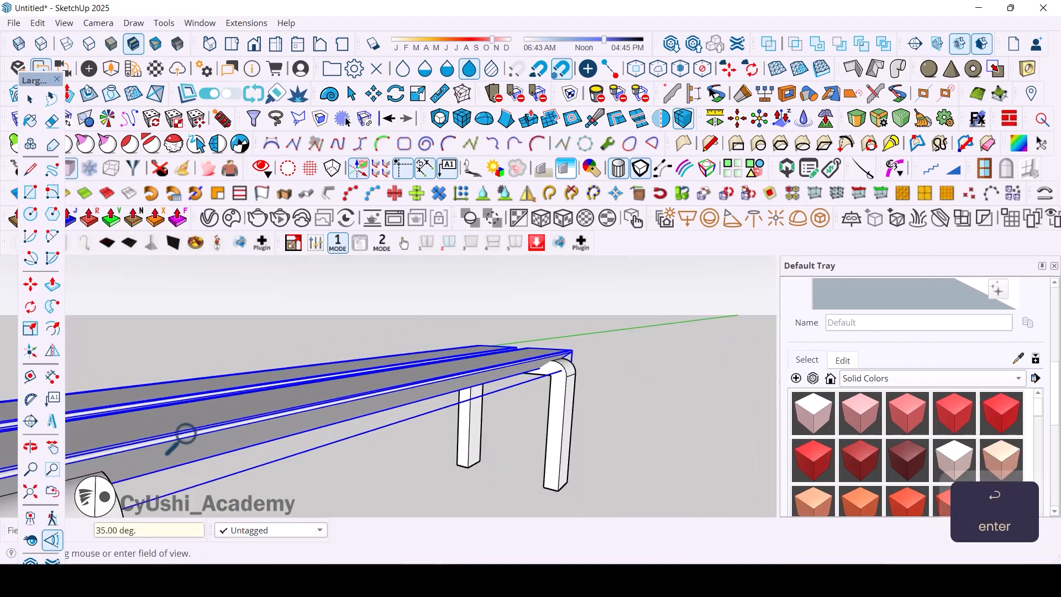
drag(40, 87, 3, 320)
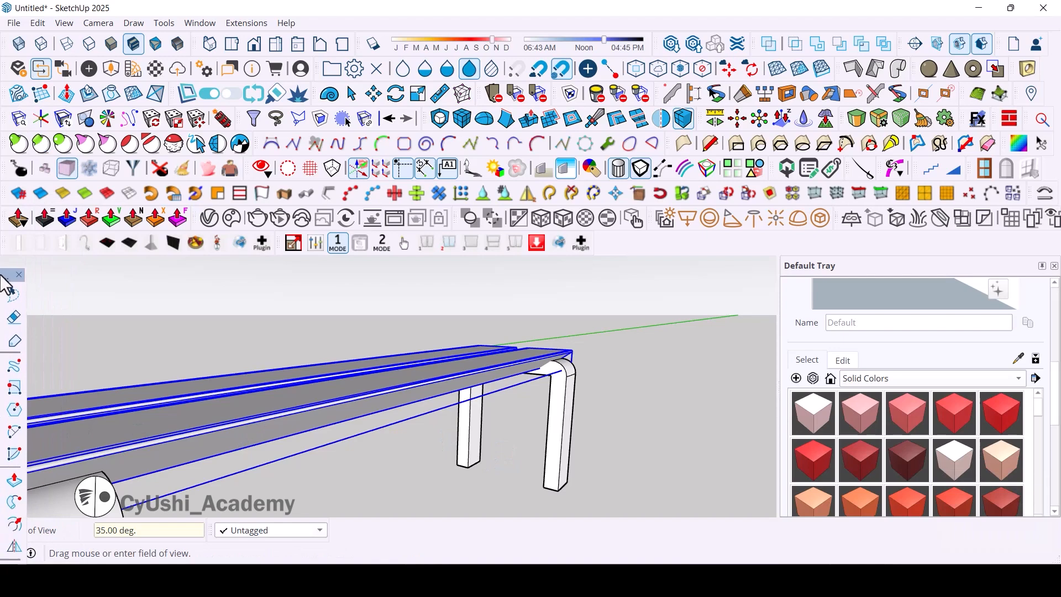
drag(2, 279, 36, 263)
key(space)
click(602, 504)
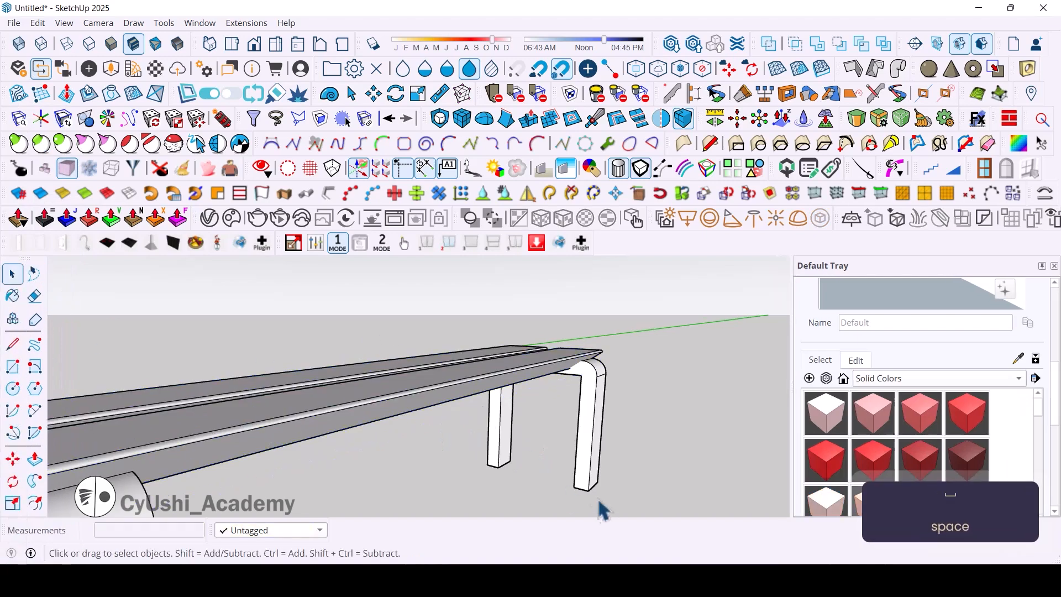
Try to copy the pair of leg frames about 111.4 cm to one side of the bench, and undo the copy.
middle_drag(602, 505, 569, 424)
scroll(569, 424, up, 1)
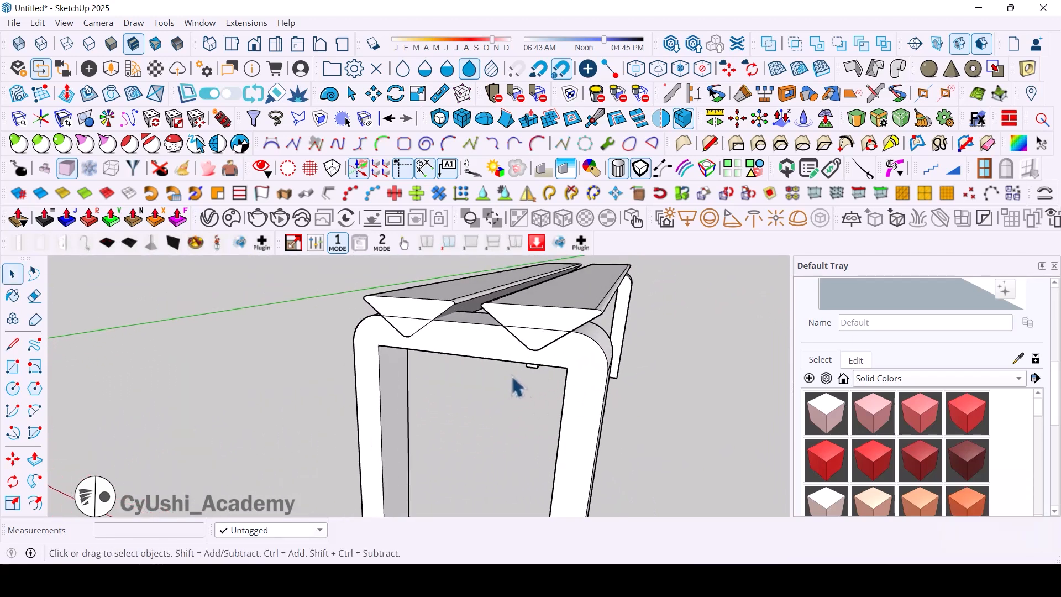
click(575, 379)
key(m)
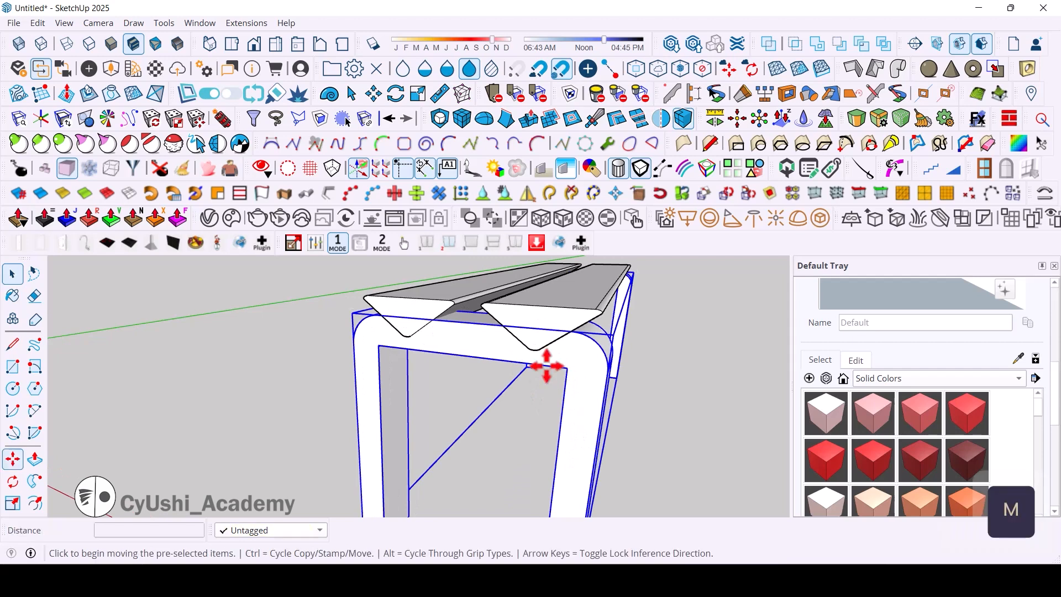
key(ctrl)
click(663, 463)
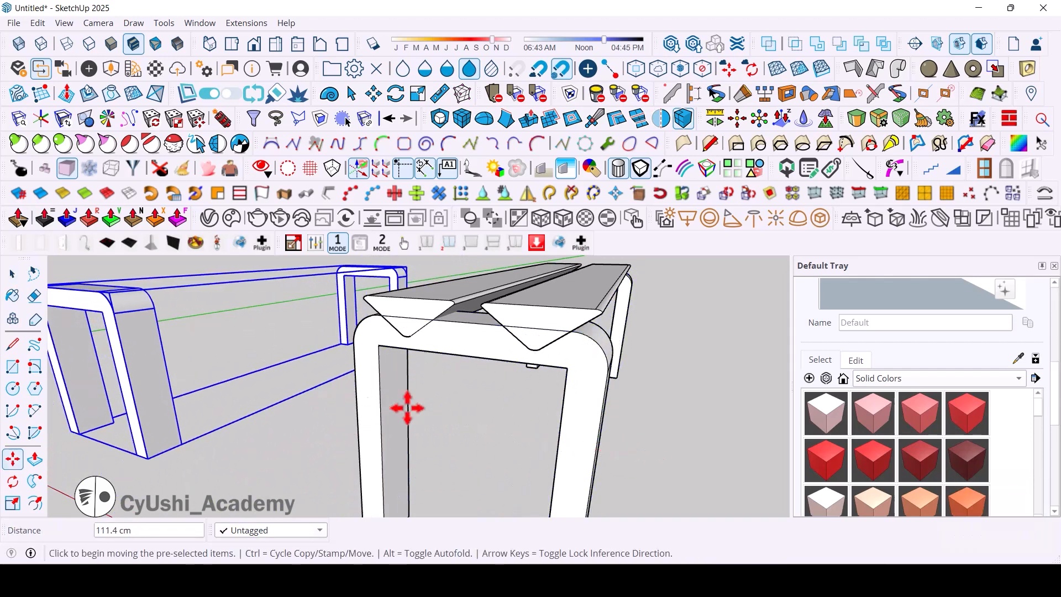
key(space)
click(474, 430)
scroll(478, 409, down, 1)
shift+middle_drag(478, 405, 462, 399)
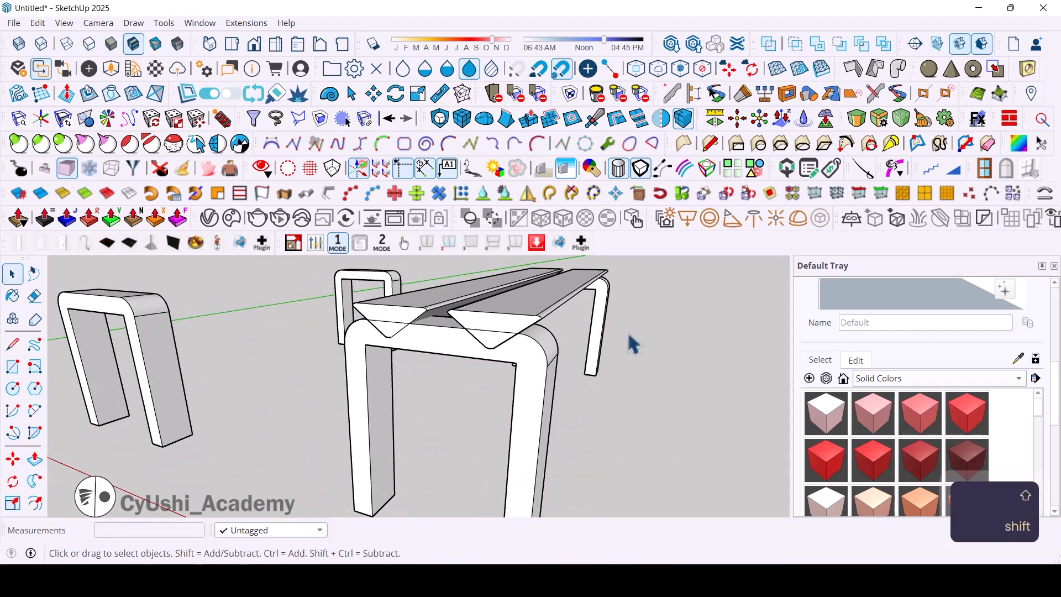
click(474, 331)
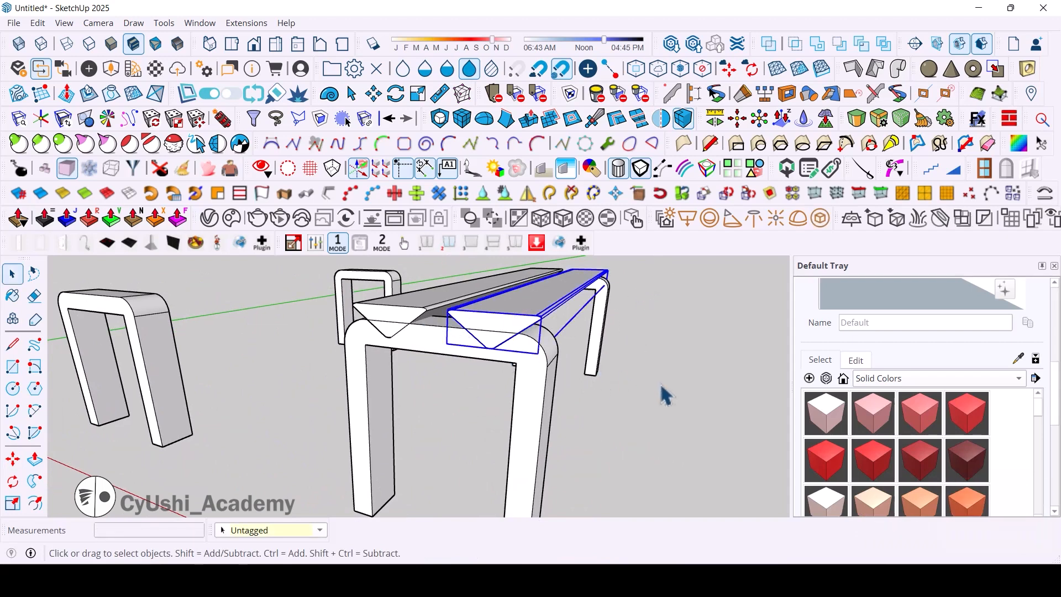
key(ctrl+z)
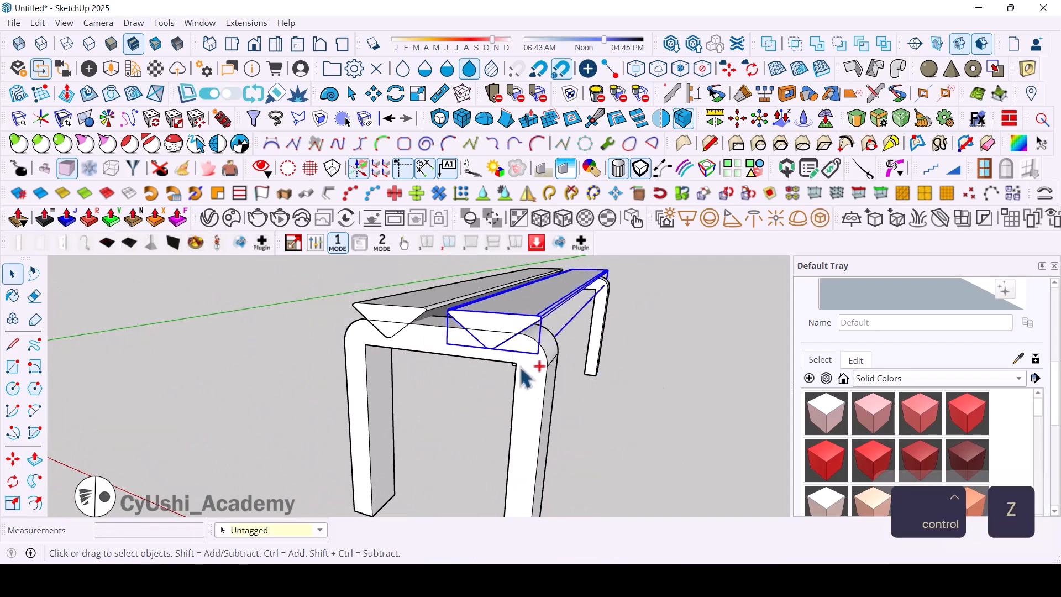
key(ctrl+z)
Copy the entire bench along the red axis, placing the duplicate well clear of the original.
key(ctrl+a)
key(m)
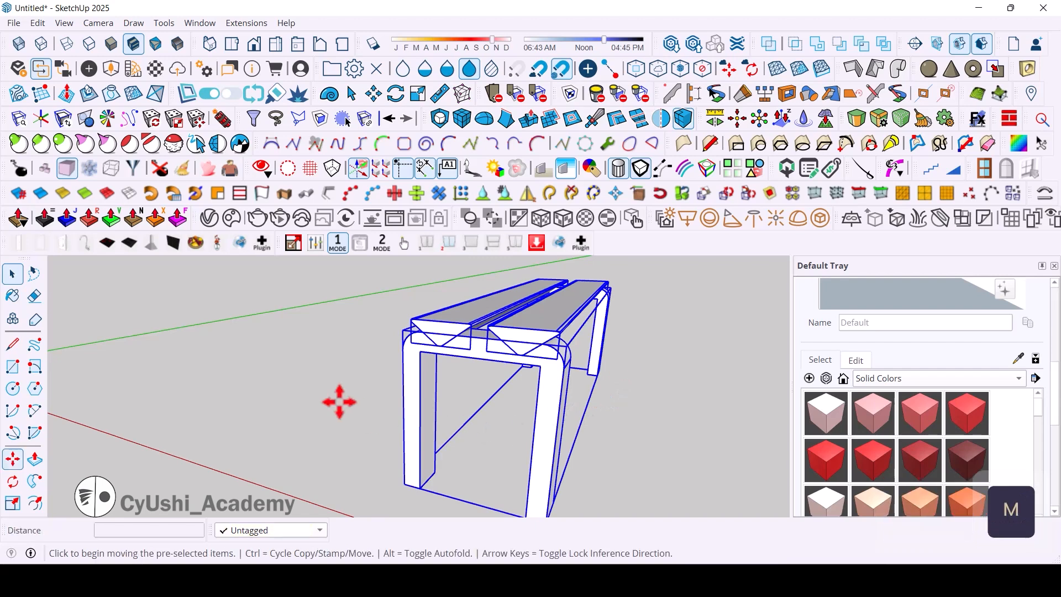
key(ctrl)
click(270, 395)
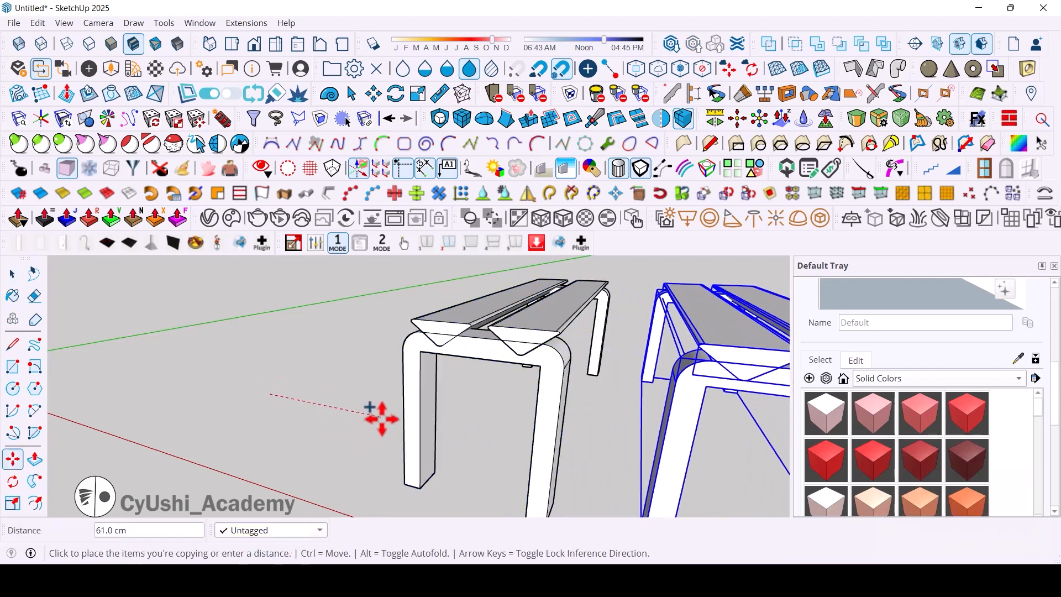
click(180, 346)
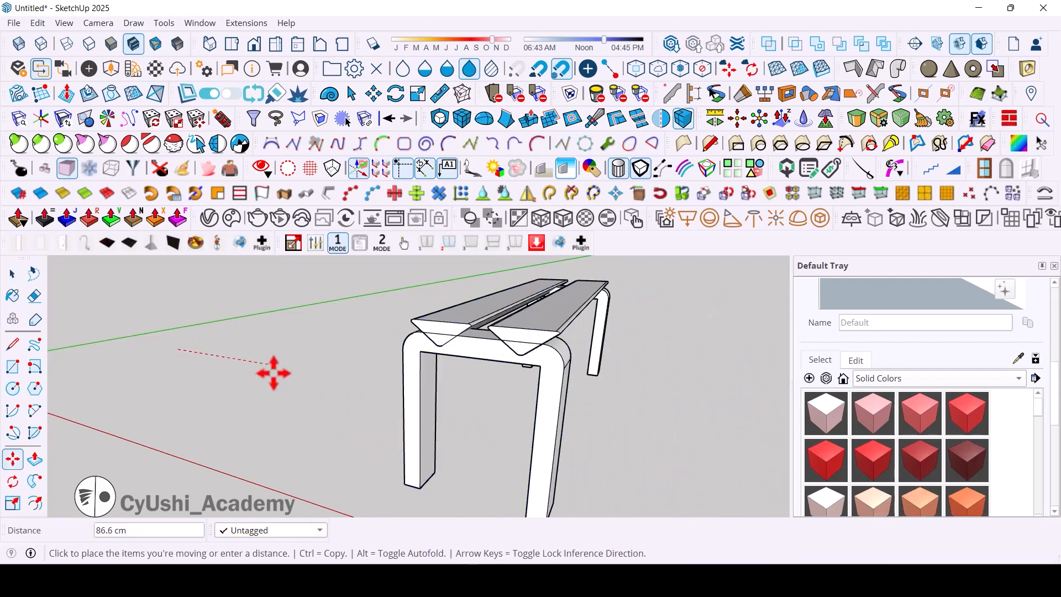
middle_drag(475, 426, 430, 426)
key(space)
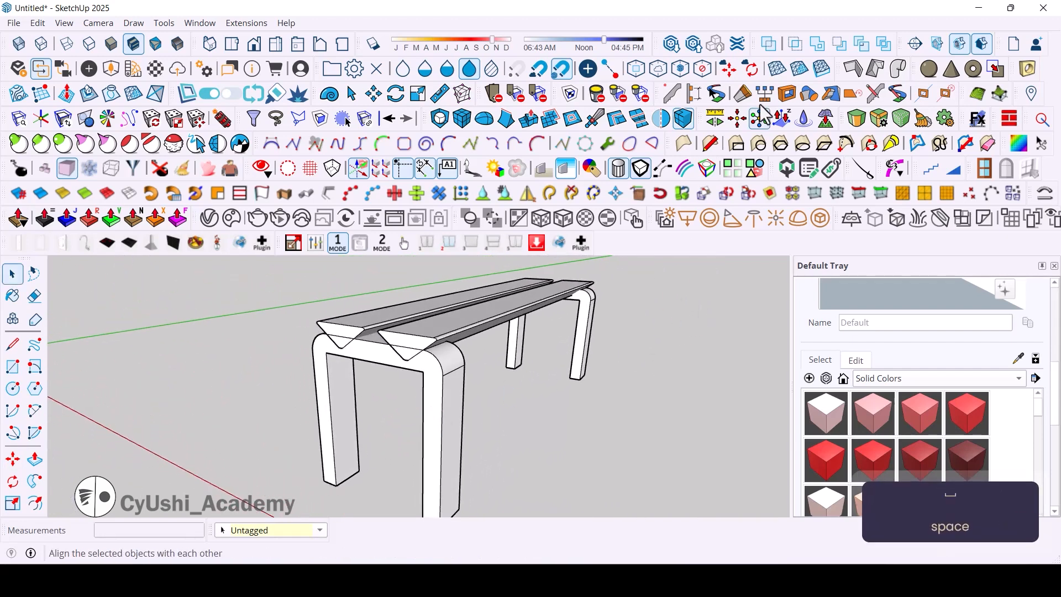
Try a solid operation between the bench's slats and leg frames, undo it, and check how the parts are grouped.
click(812, 47)
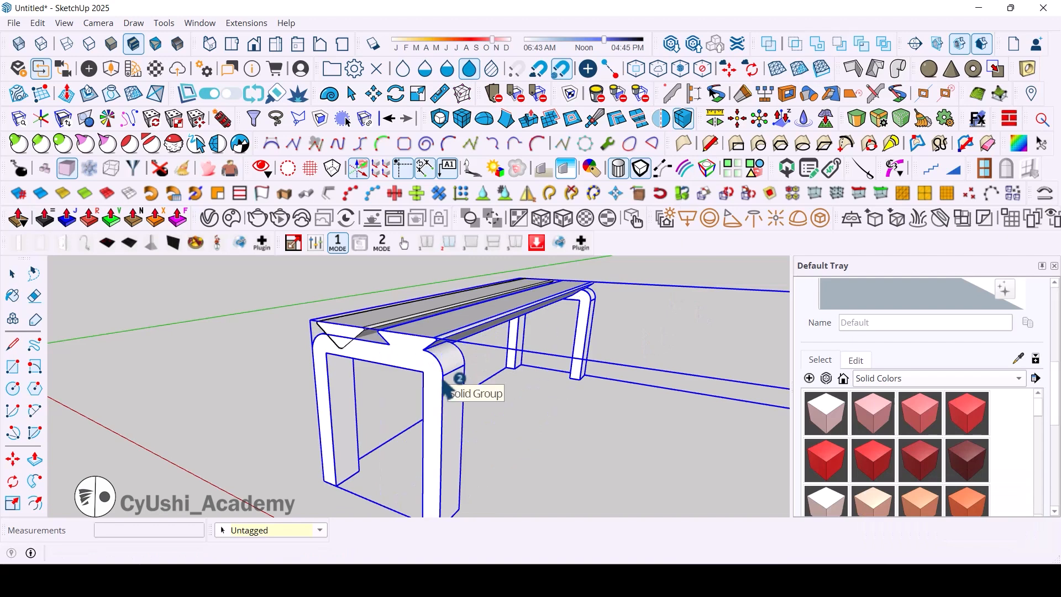
key(ctrl+z)
key(ctrl+z)
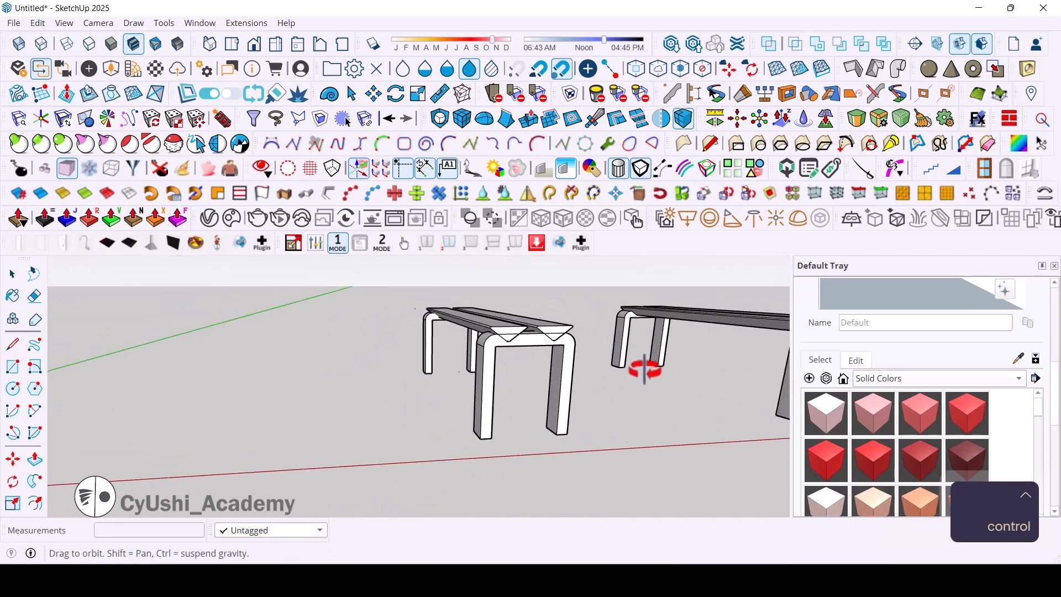
key(space)
click(571, 363)
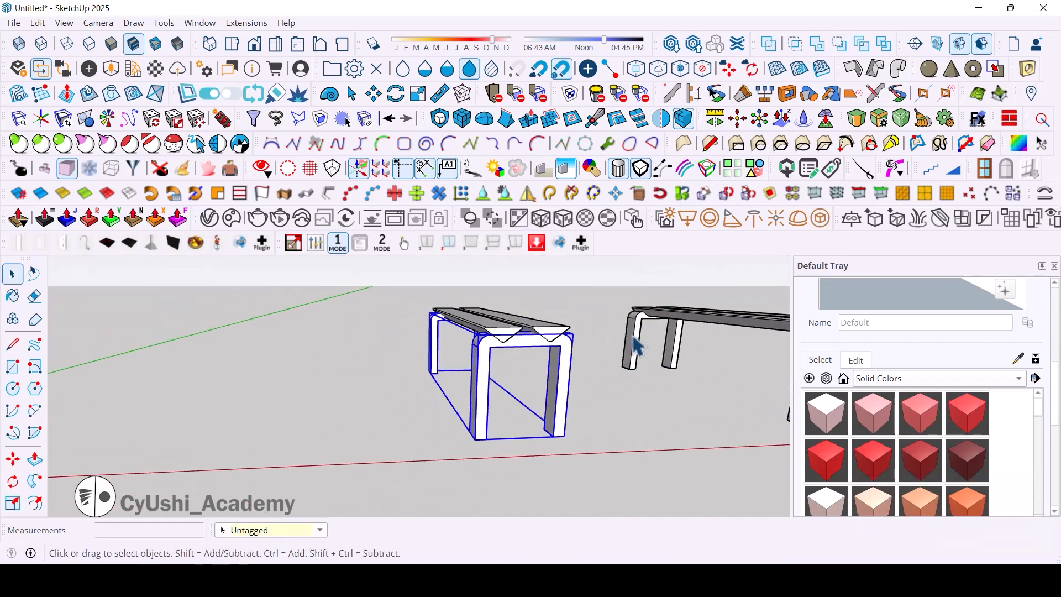
click(538, 332)
key(ctrl+z)
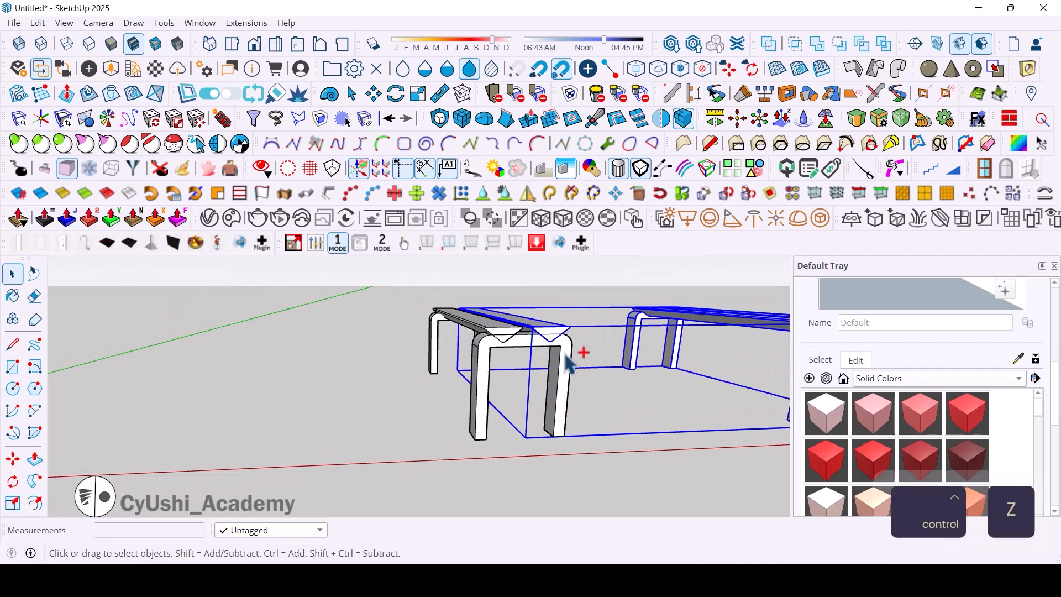
click(648, 332)
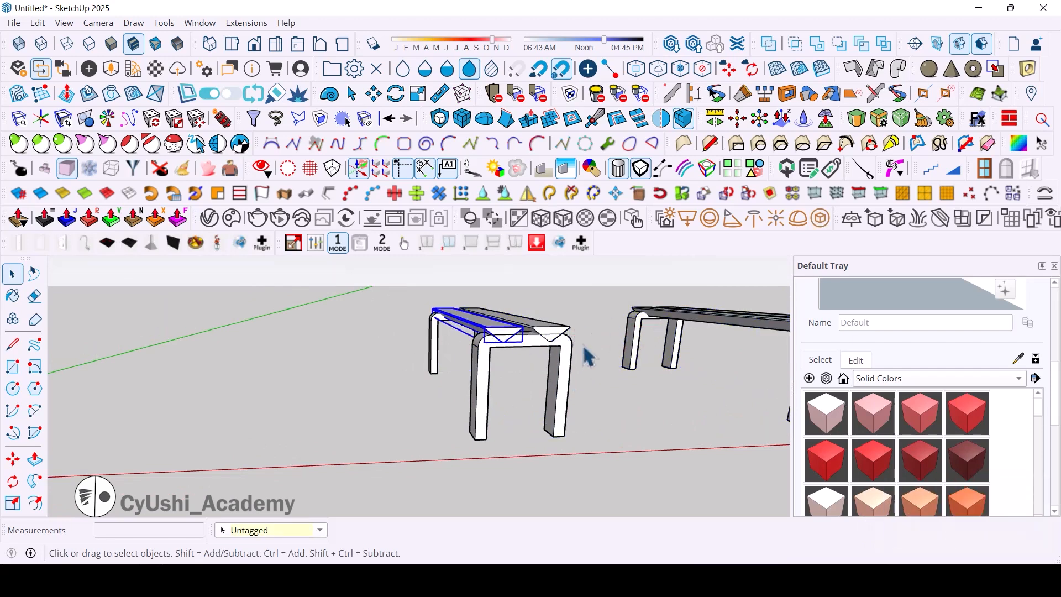
Subtract both triangular seat slats from the original bench's leg frames to cut two matching notches in their tops.
middle_drag(585, 347, 376, 329)
click(469, 365)
scroll(436, 359, up, 3)
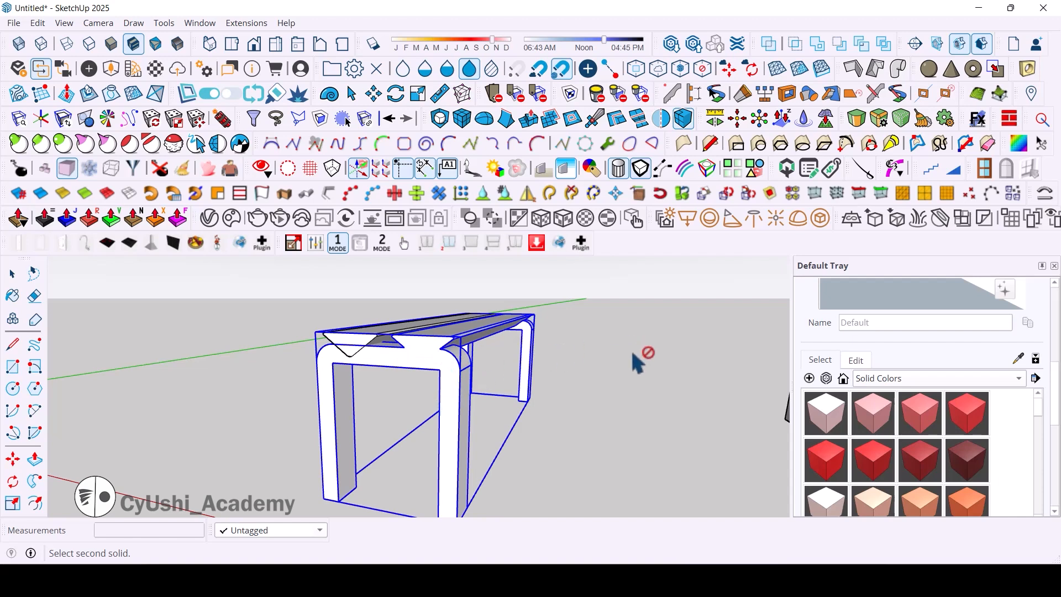
key(ctrl+z)
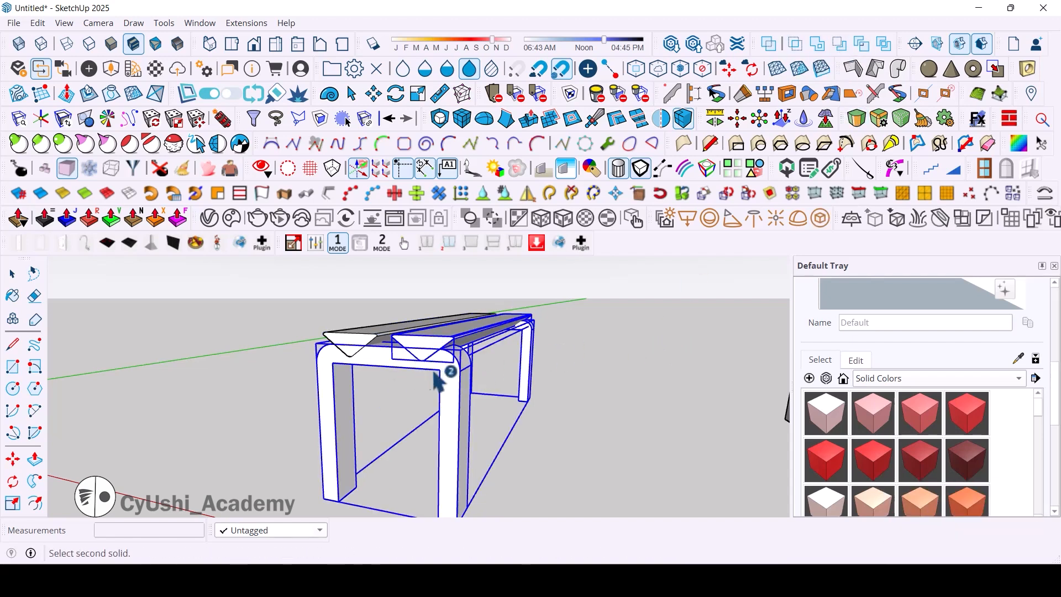
click(366, 347)
key(ctrl+z)
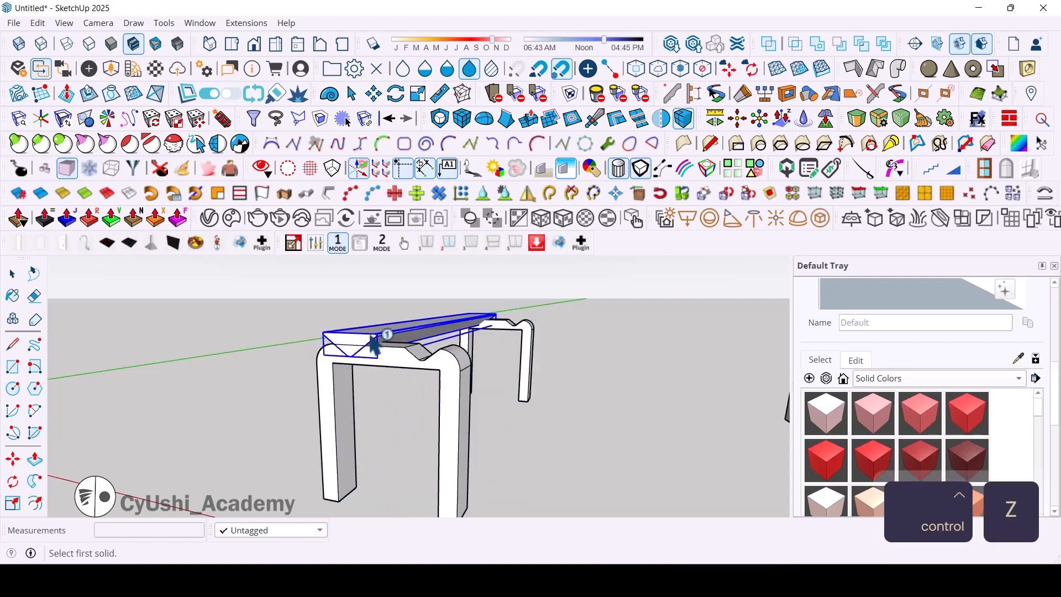
click(373, 342)
Copy the two seat slats from the duplicate bench about 159.4 cm onto the notched leg frames, matching the leg corner endpoints.
key(space)
middle_drag(569, 442, 425, 382)
click(739, 357)
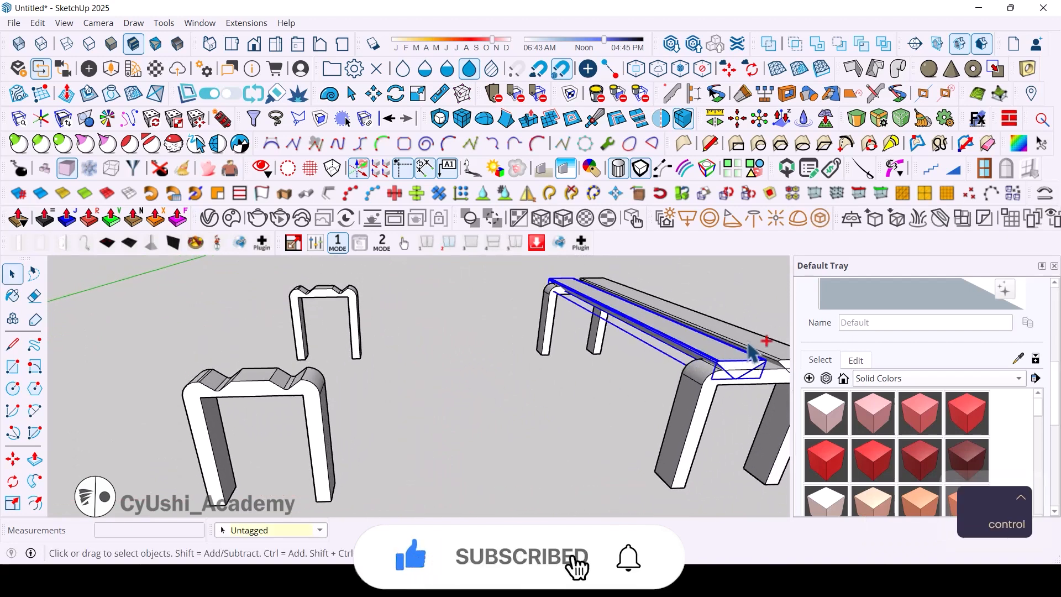
key(m)
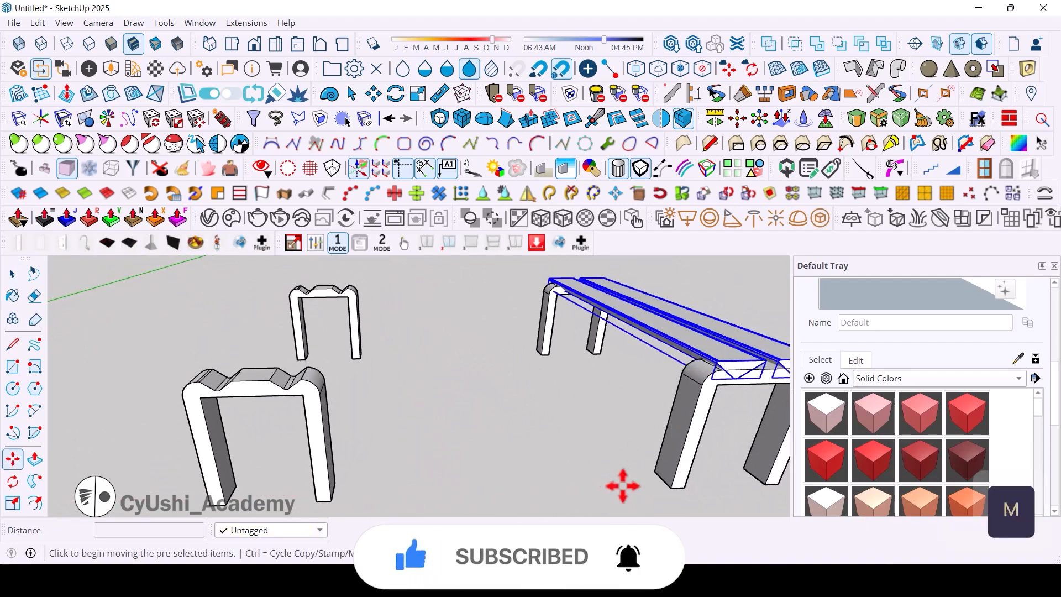
click(687, 489)
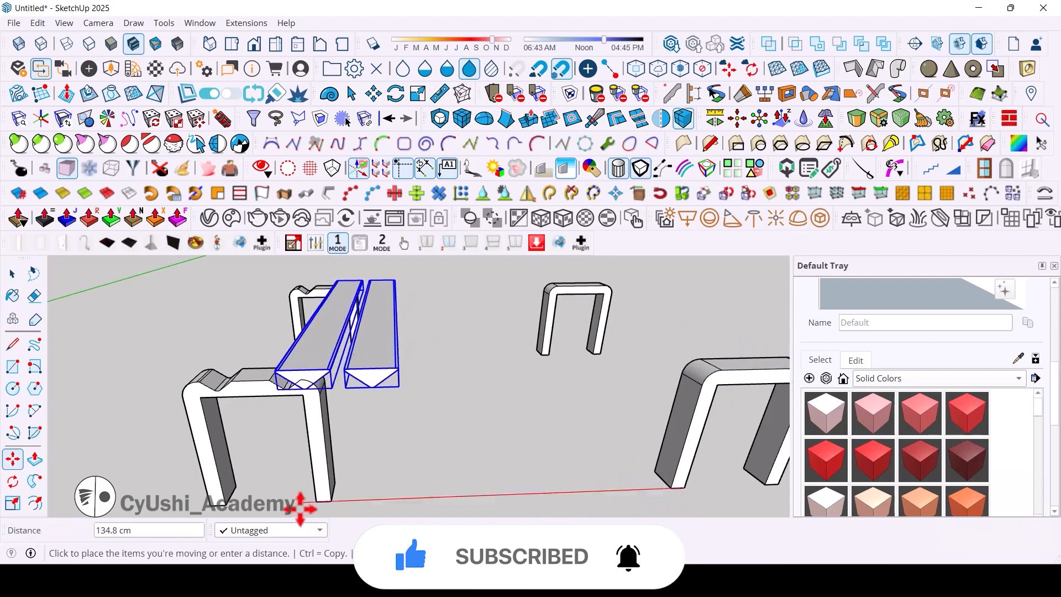
key(ctrl)
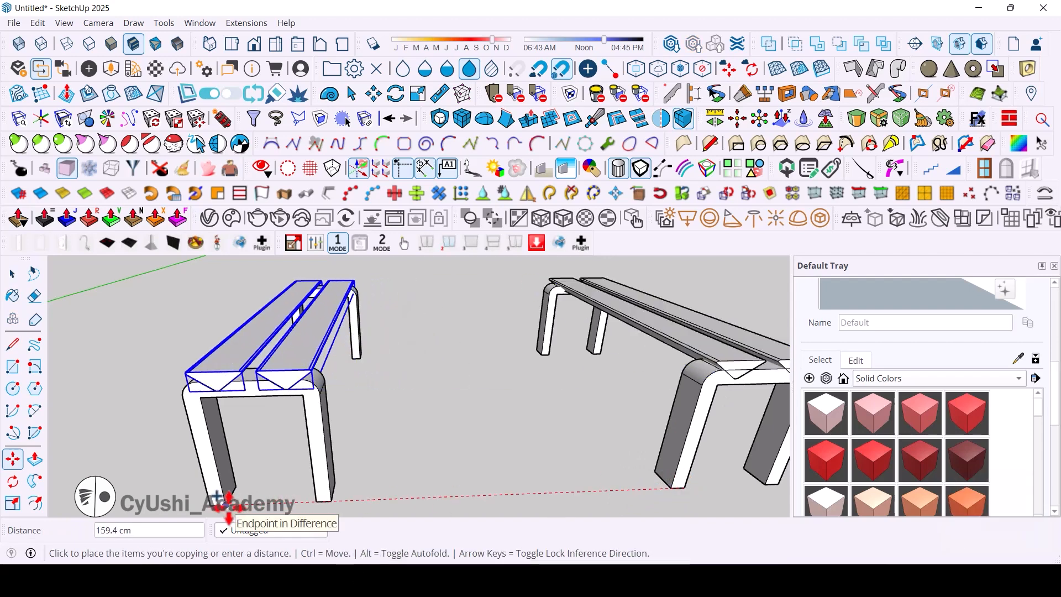
click(227, 507)
key(space)
click(397, 464)
Rotate the entire notched bench about a quarter turn around the vertical axis so its length follows the red axis.
shift+middle_drag(400, 440, 539, 336)
scroll(450, 410, up, 3)
scroll(450, 403, down, 5)
drag(406, 447, 355, 475)
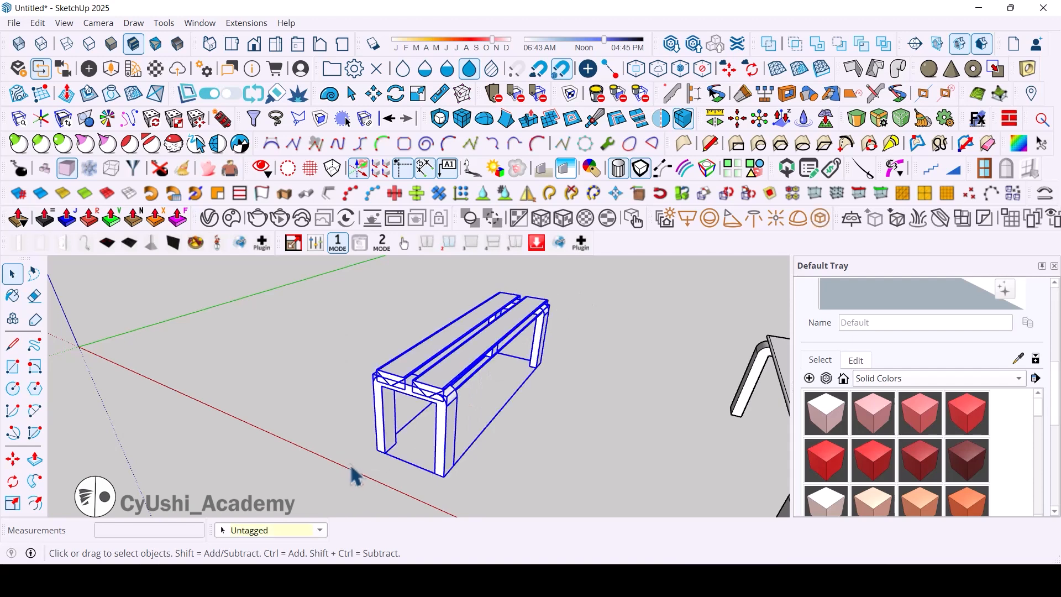
key(q)
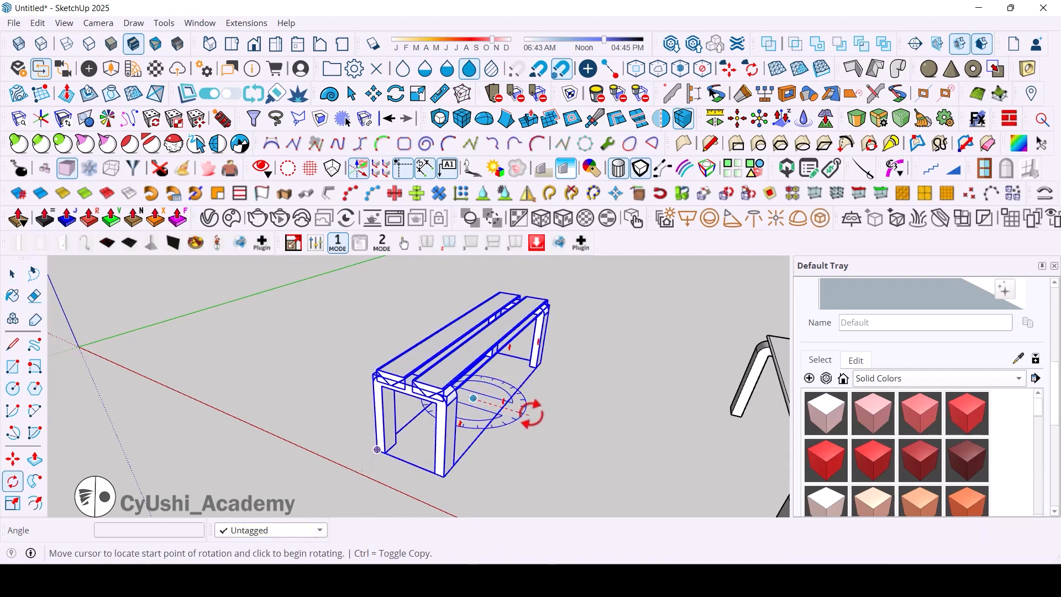
click(528, 413)
Move the rotated bench away from the duplicate, with a final shift of about 31.6 cm.
key(m)
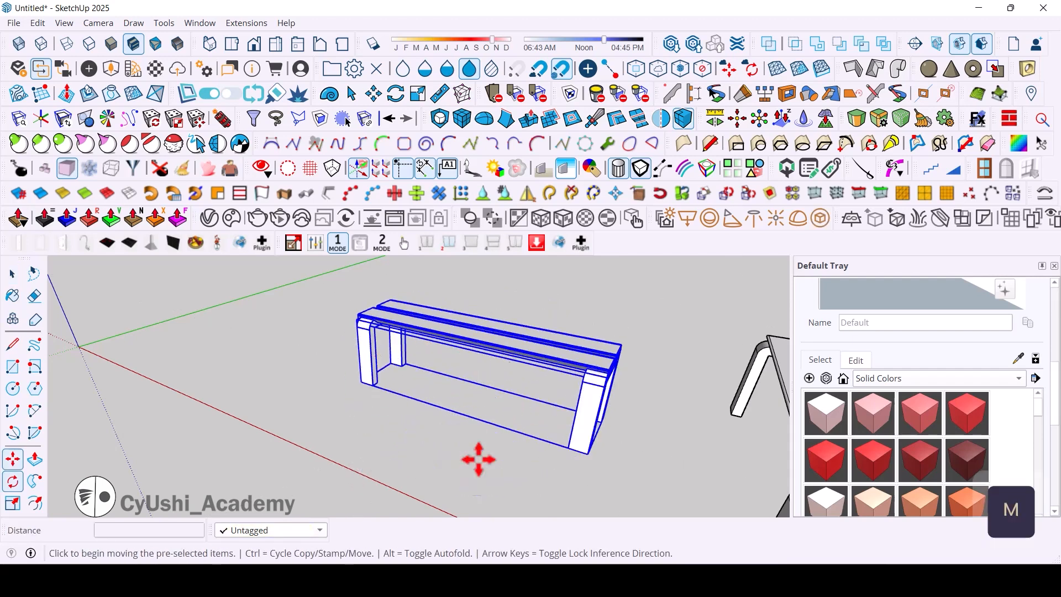
click(511, 459)
click(241, 415)
shift+middle_drag(242, 433, 388, 426)
middle_drag(388, 426, 497, 421)
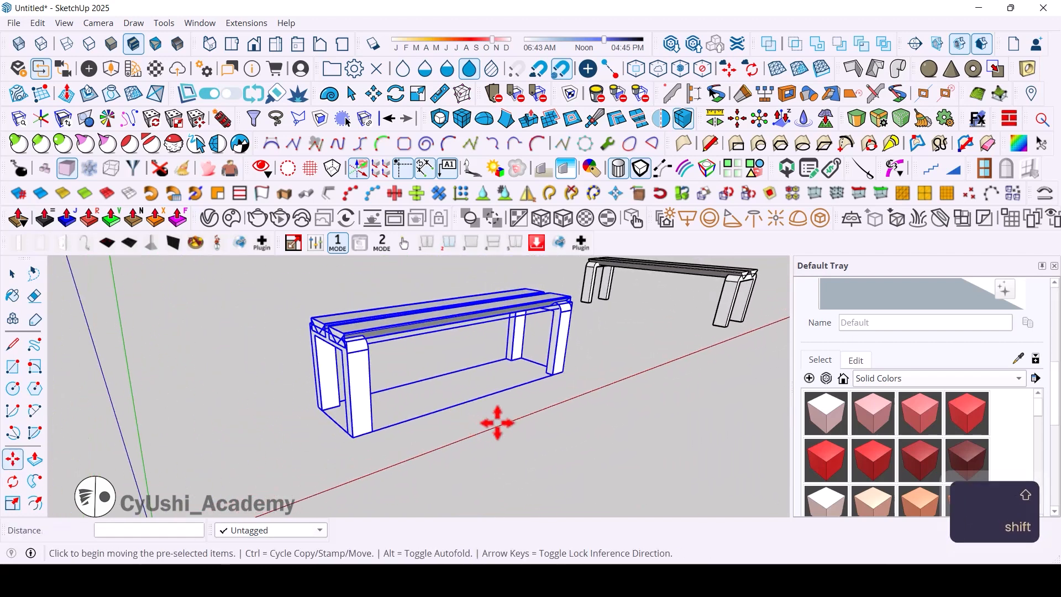
click(498, 421)
click(403, 422)
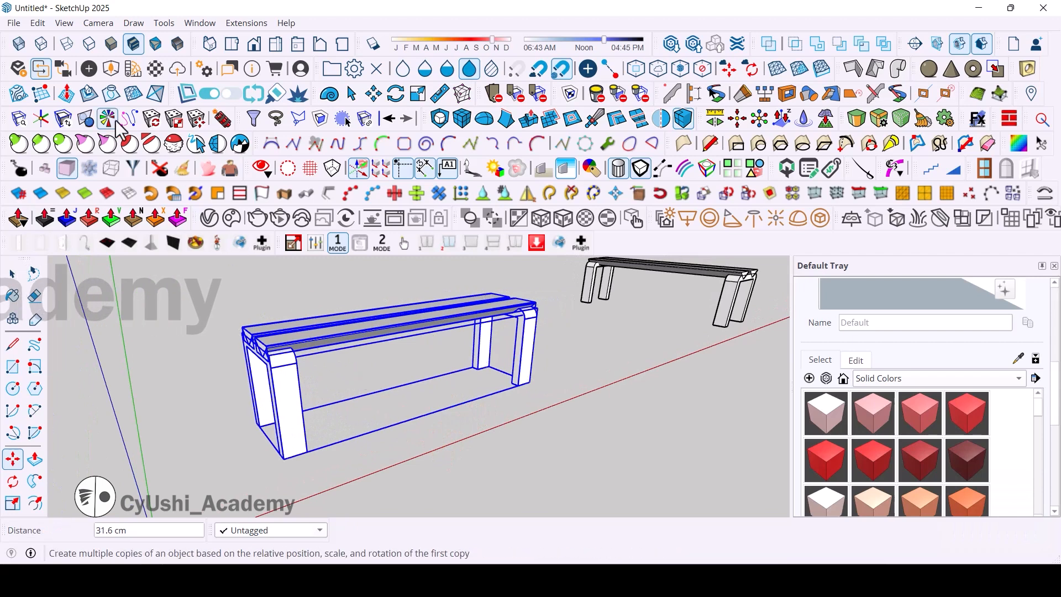
Open the Enscape Material Library to look over its categories, and close it without importing anything.
click(134, 69)
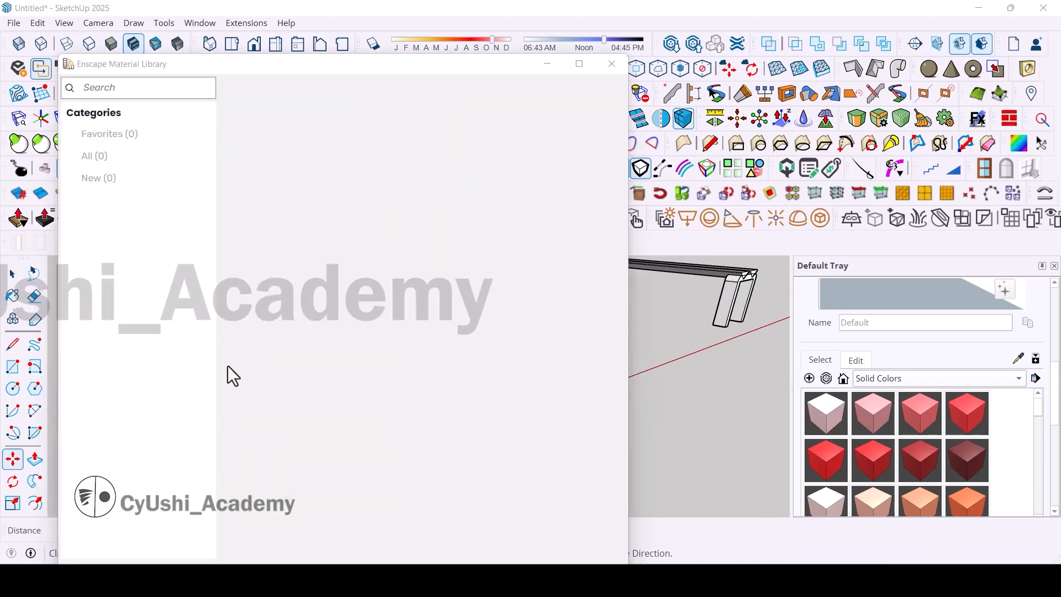
scroll(905, 328, up, 1)
scroll(904, 327, up, 3)
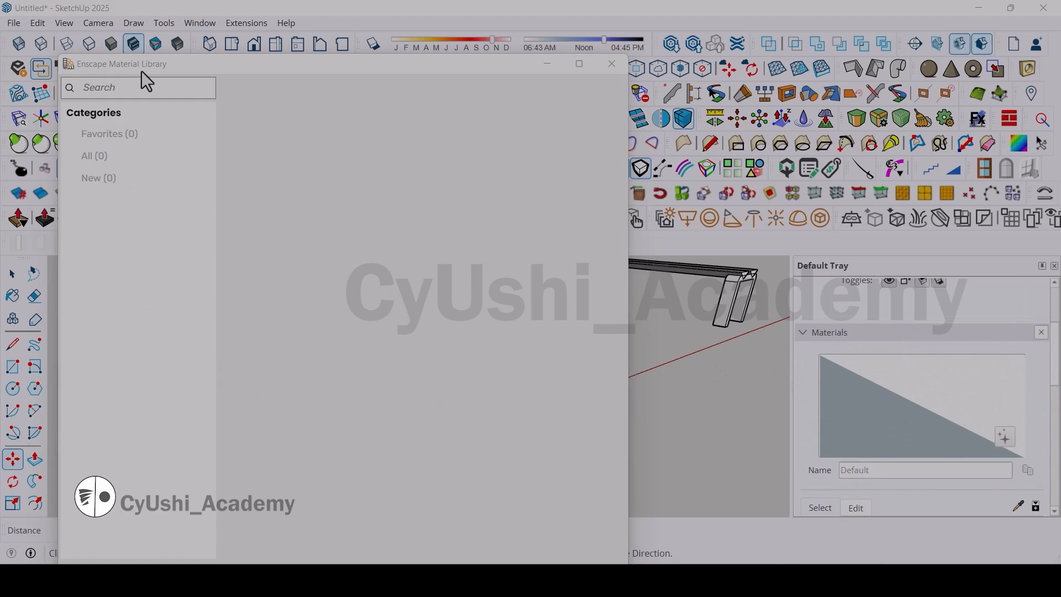
drag(141, 71, 122, 45)
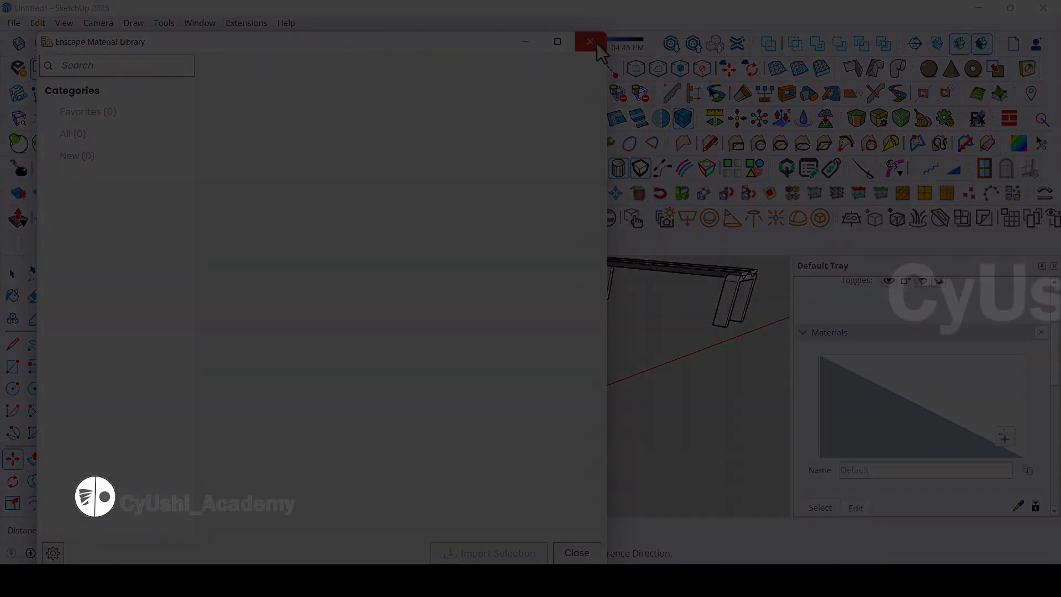
click(591, 41)
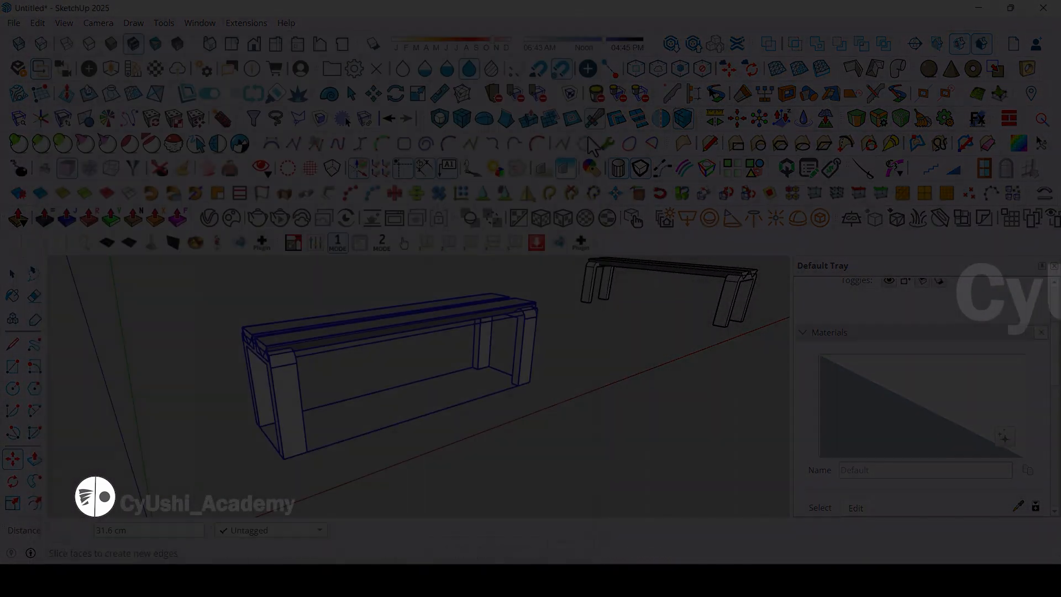